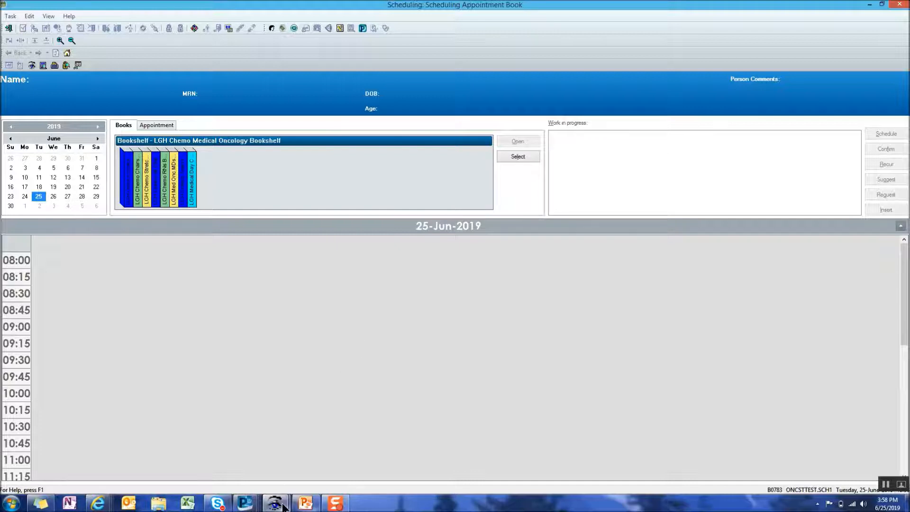
From the LGH Chemo future requests list, start completing the patient's 26-Jun-2019 LYCHOPR DOXOrubicin Option Cycle 1 request and accept the current request
left_click(267, 476)
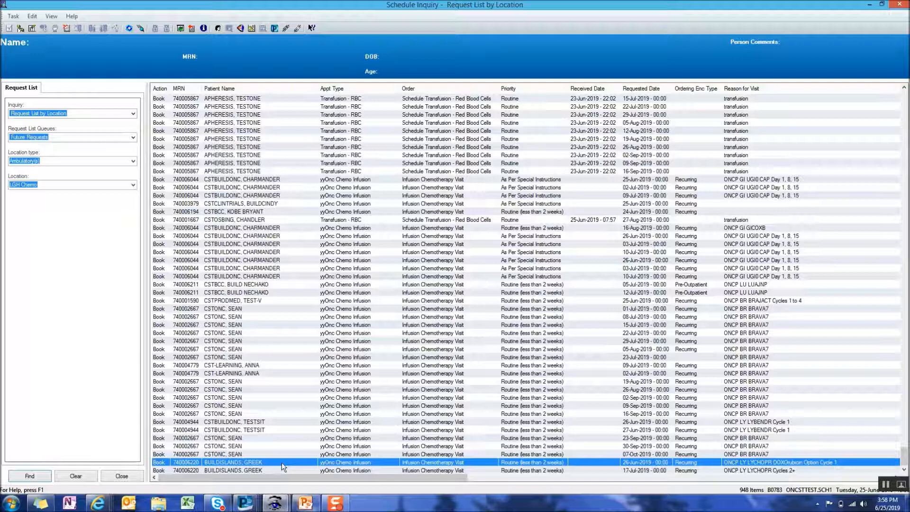
right_click(243, 464)
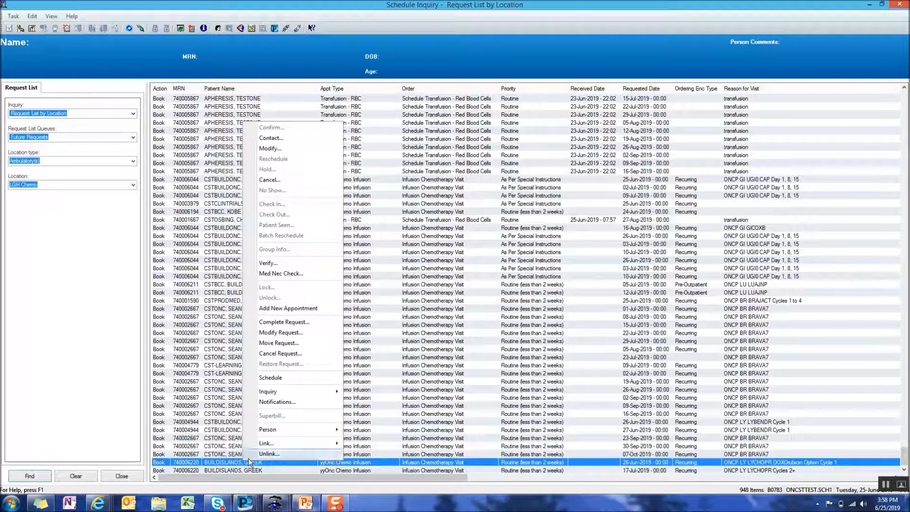
left_click(313, 322)
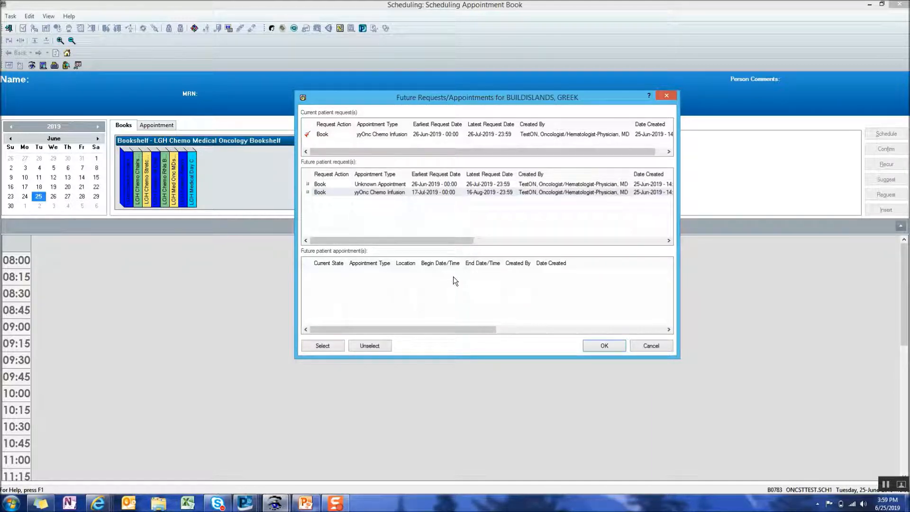
left_click(603, 346)
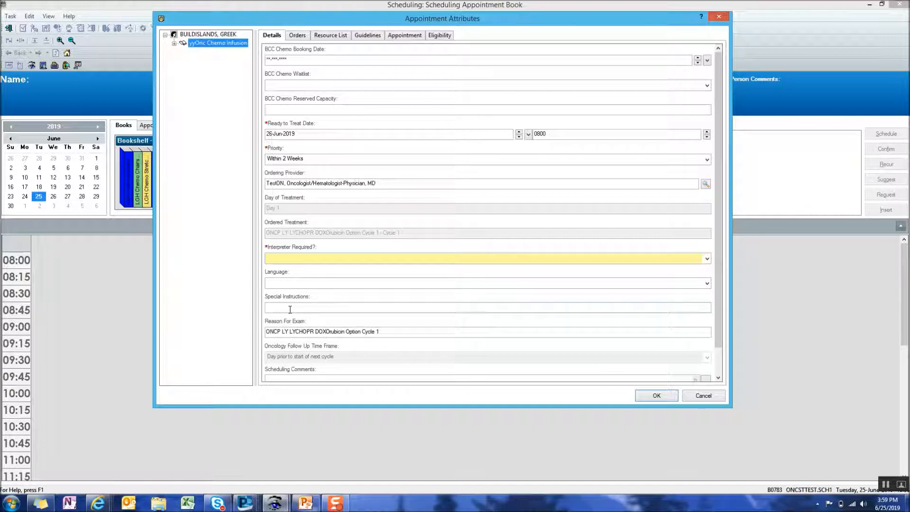
Set Interpreter Required to No, review the infusion visit's order details including chair and nurse time, and accept the appointment attributes
left_click(303, 259)
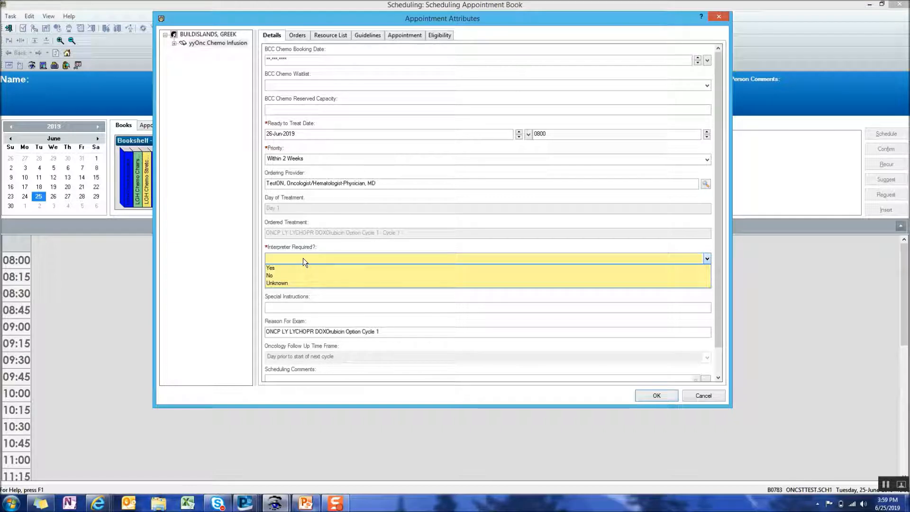
left_click(299, 275)
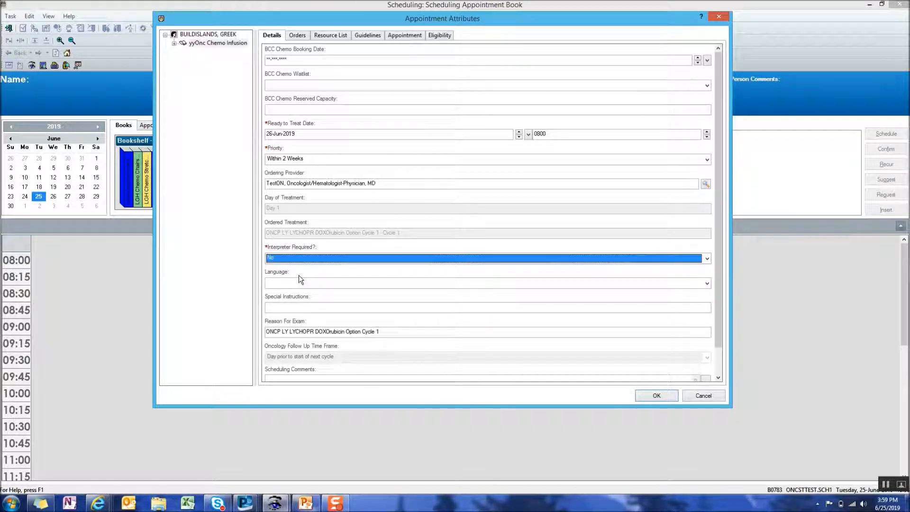
left_click(298, 34)
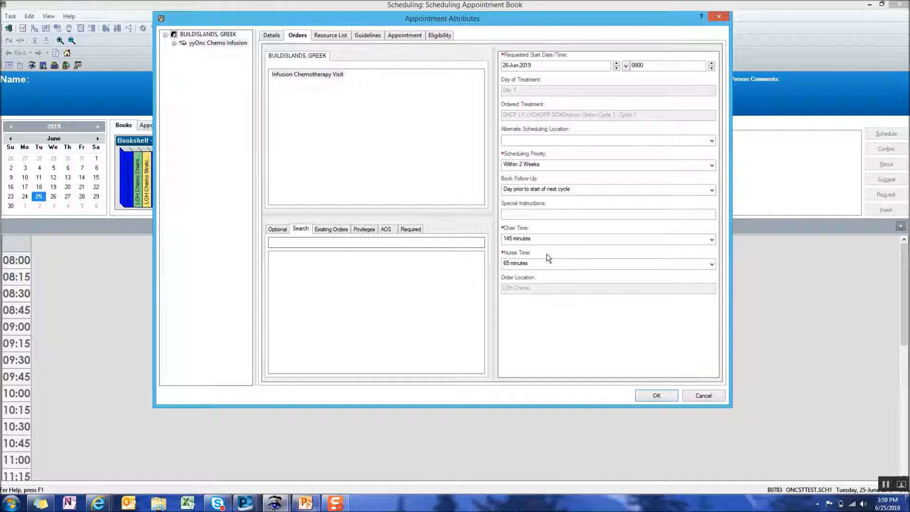
left_click(657, 396)
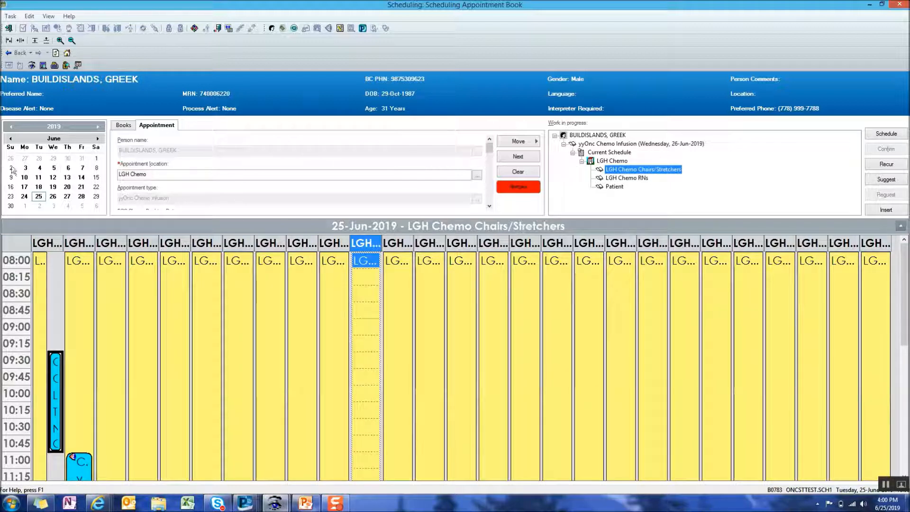
Place the chemo infusion appointment in LGH Chemo Chair 05 at 09:00 on 26-Jun-2019, accepting the default duration
left_click(51, 197)
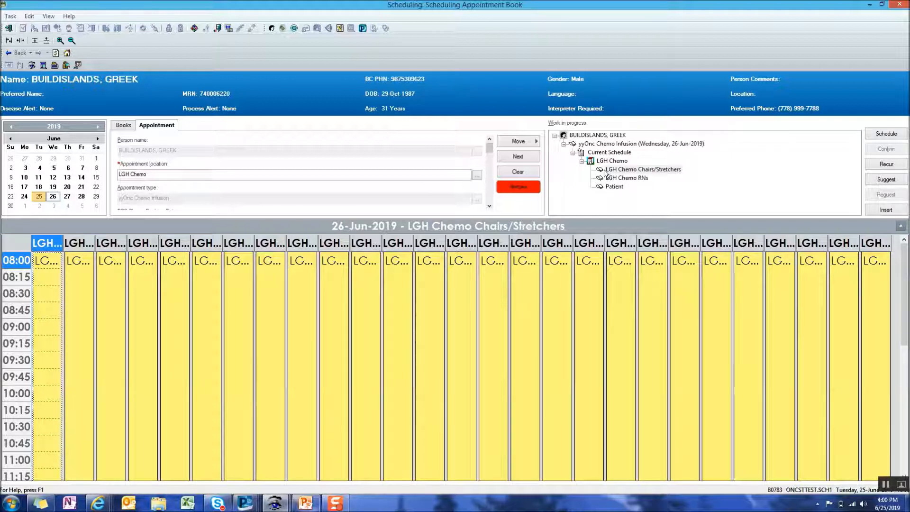
left_click_drag(600, 173, 178, 329)
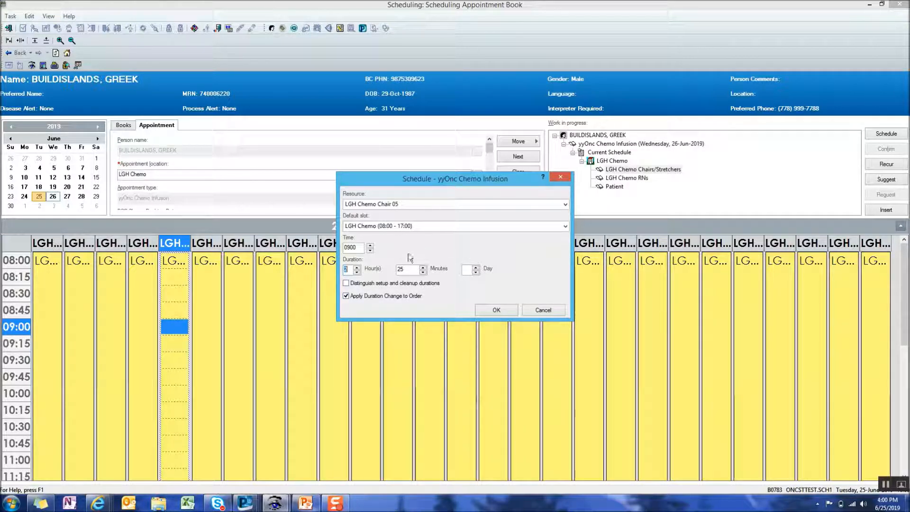
left_click(497, 311)
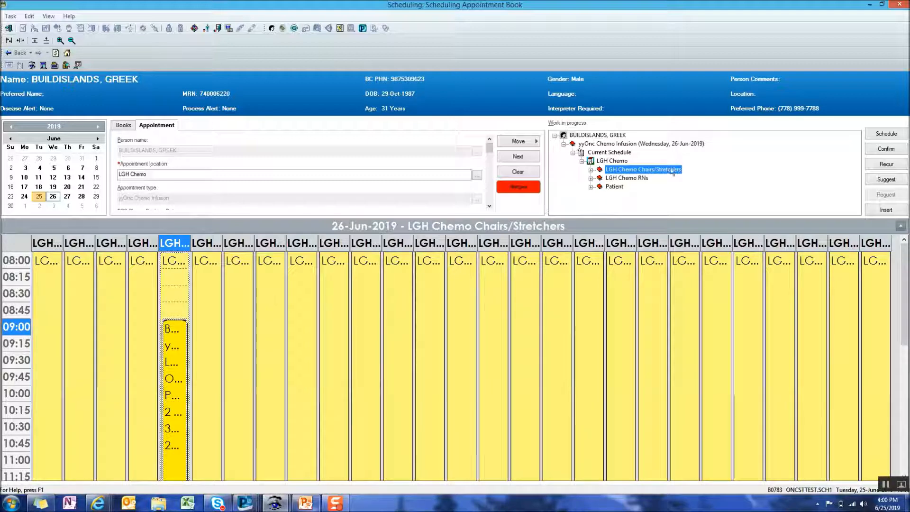
Confirm the scheduled chemo infusion appointment and attach it to the patient's existing Recurring encounter at LGH Chemo
left_click(886, 150)
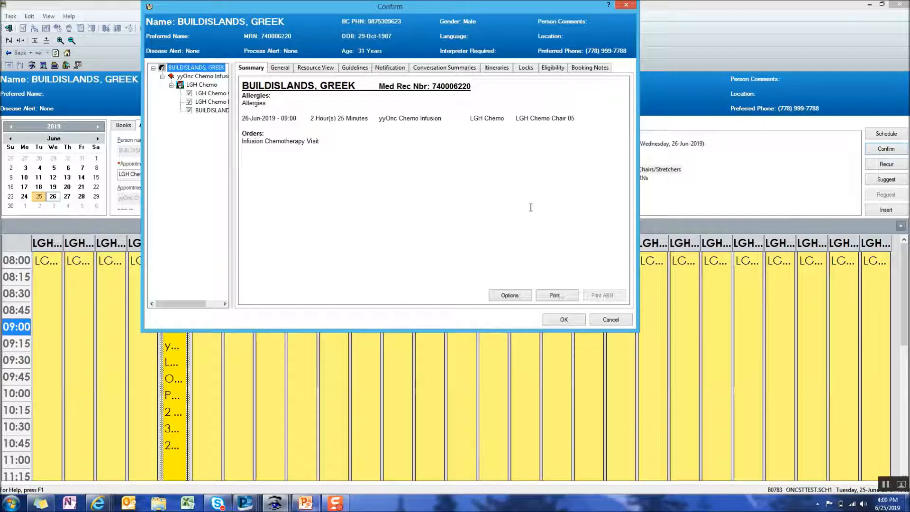
left_click(564, 319)
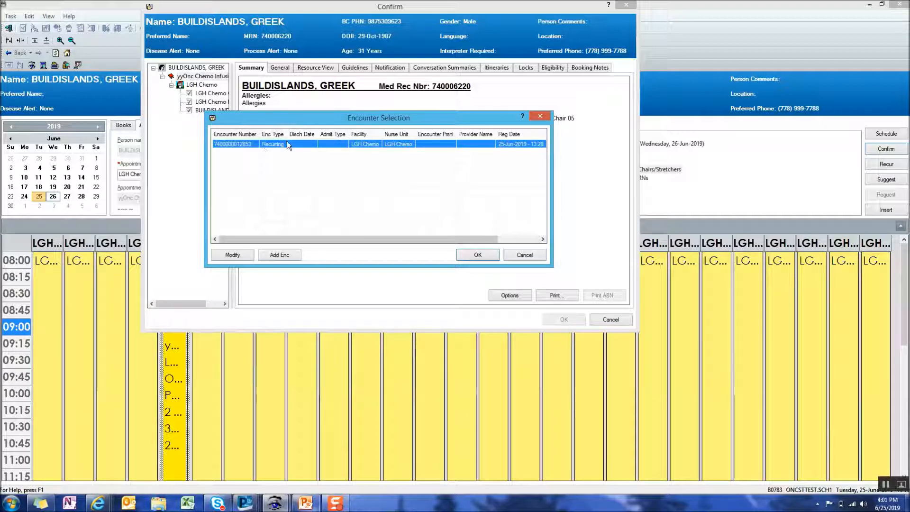
left_click(474, 254)
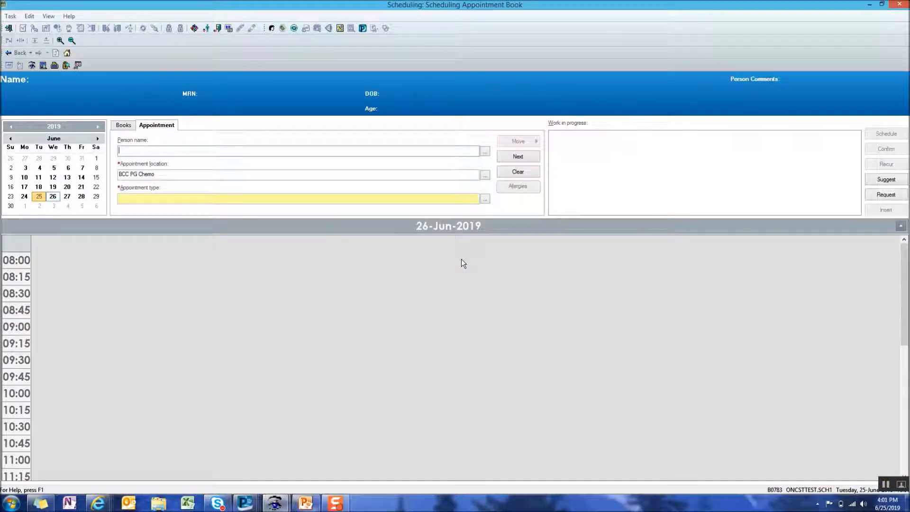
Open the LGH Chemo Chairs 1-10 Book for 26-Jun-2019 and check the patient's 09:00 infusion appointment
left_click(125, 126)
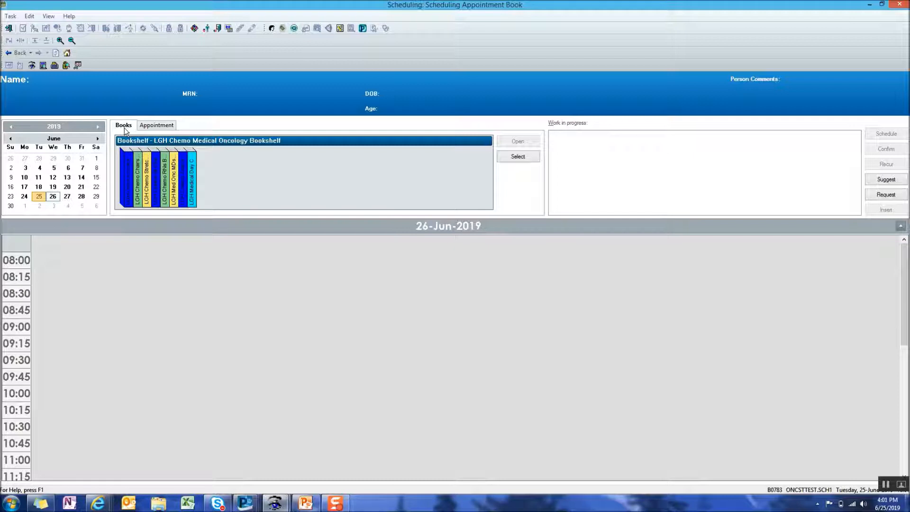
left_click_drag(138, 182, 131, 190)
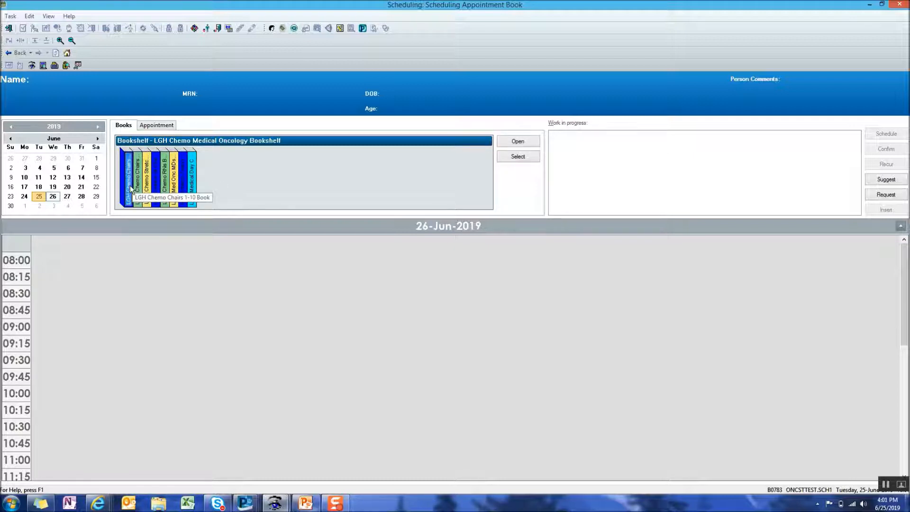
double_click(131, 189)
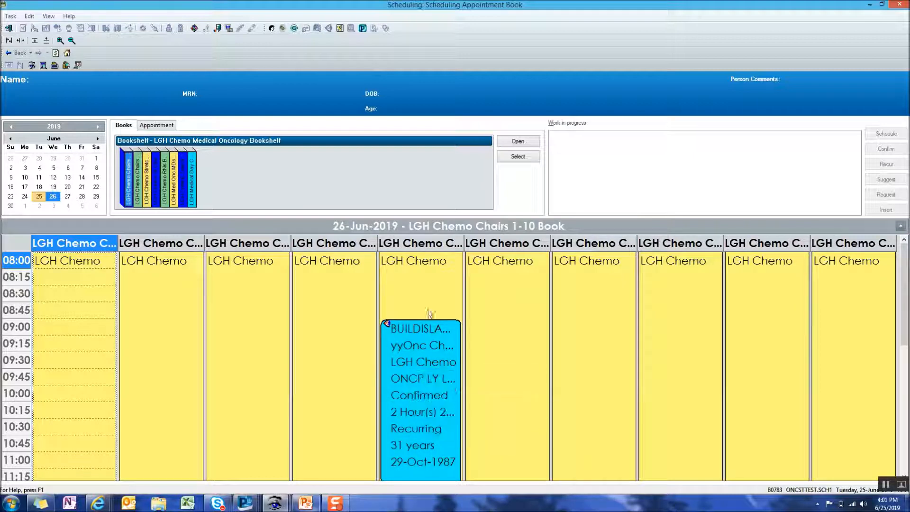
right_click(398, 417)
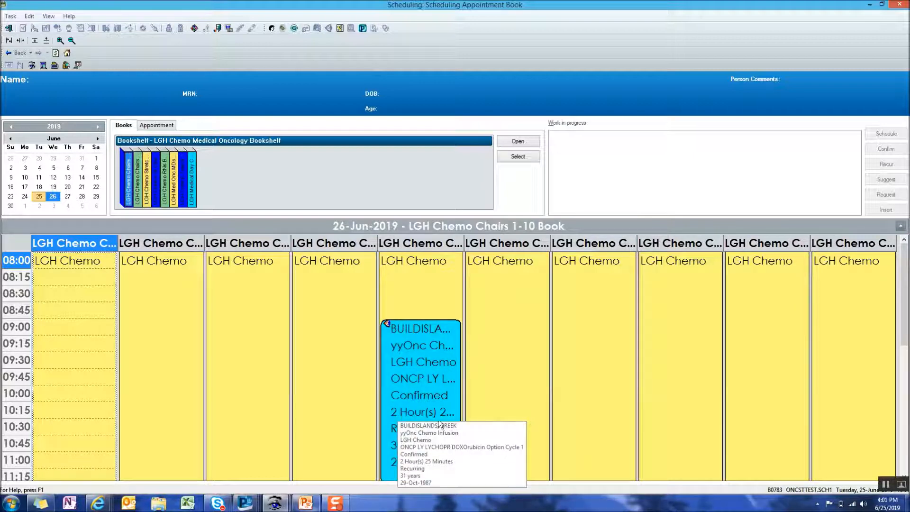
left_click(529, 420)
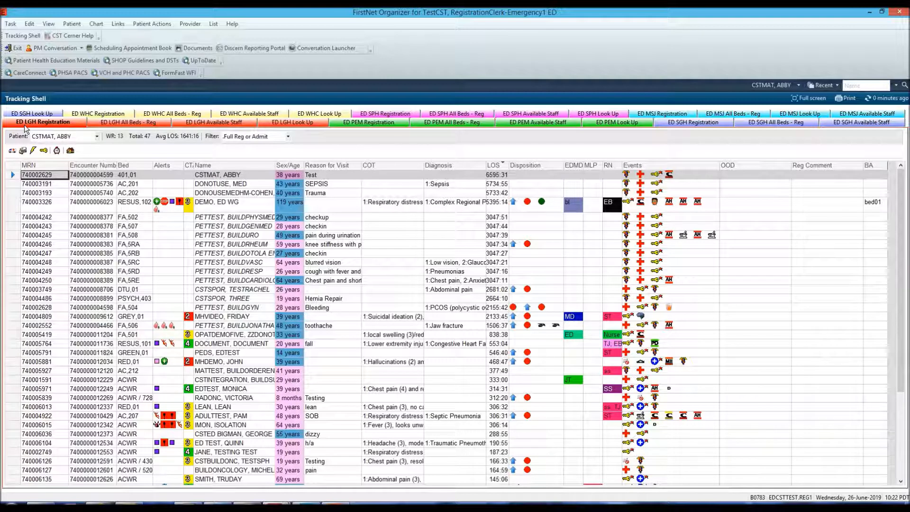
In FirstNet's ED LGH Registration list, start a quick registration, search for the patient by last and first name, and add a new encounter
left_click(32, 151)
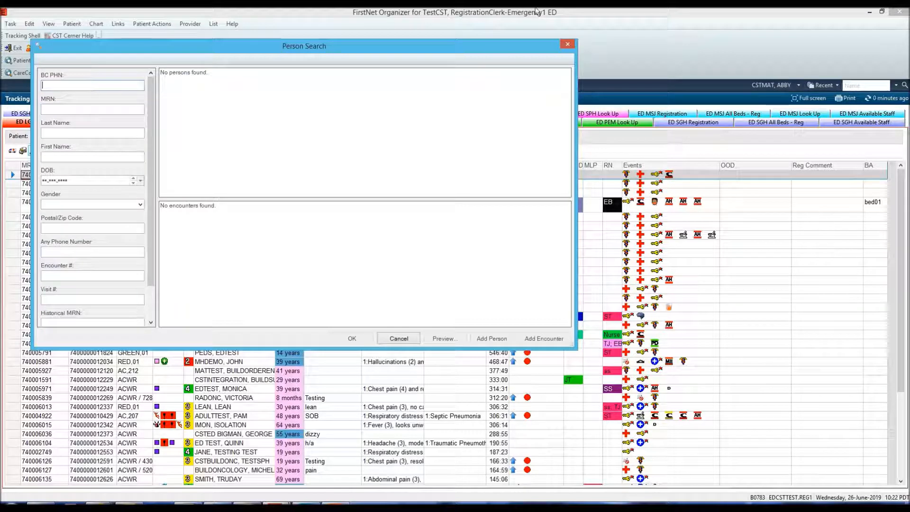
left_click(67, 133)
type("buildisland")
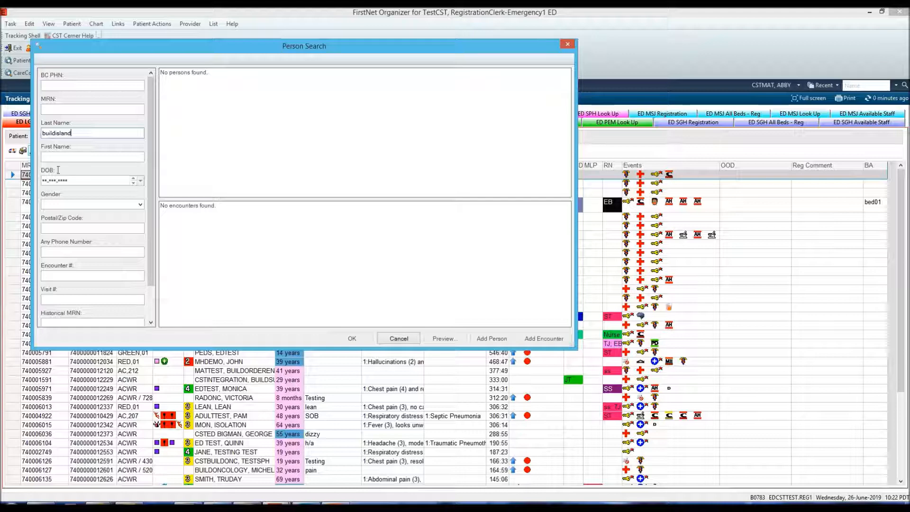
key("Tab")
type("greek")
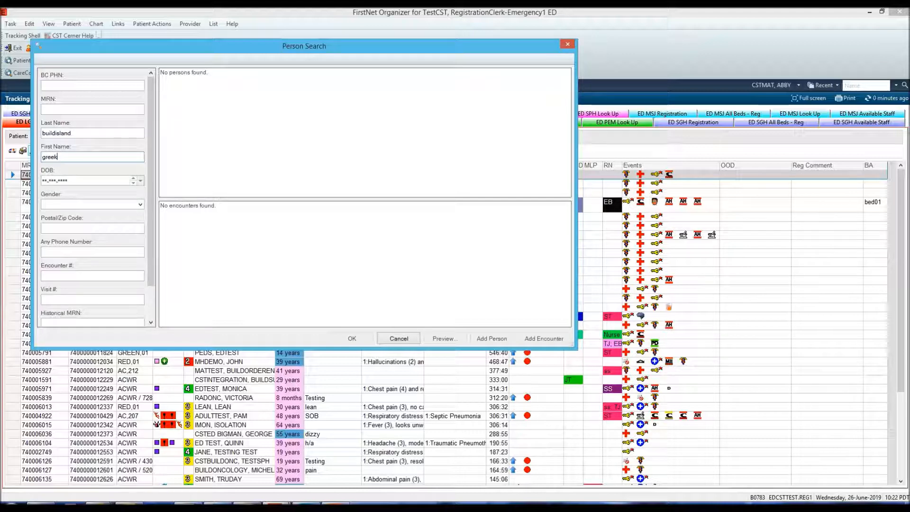
key("Return")
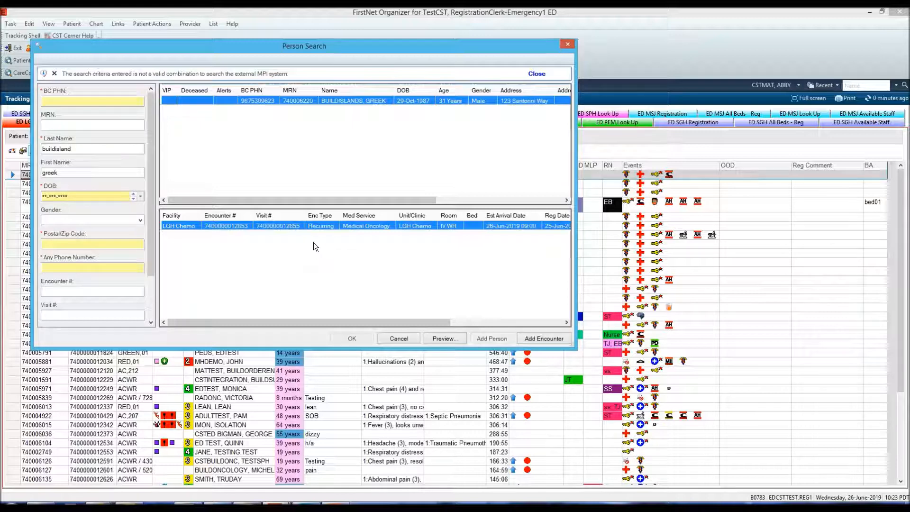
left_click(544, 339)
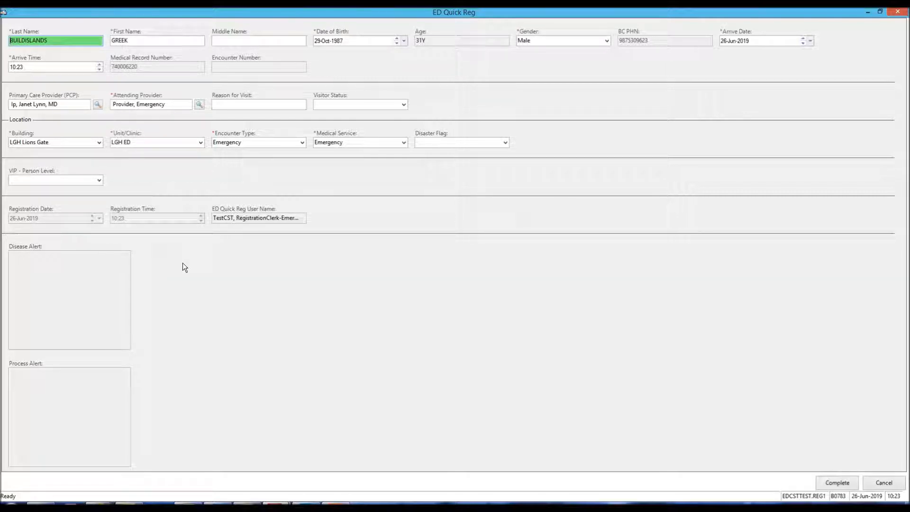
Complete the ED quick registration with the default LGH ED details, choose not to print documents, and acknowledge the assigned encounter aliases
left_click(839, 485)
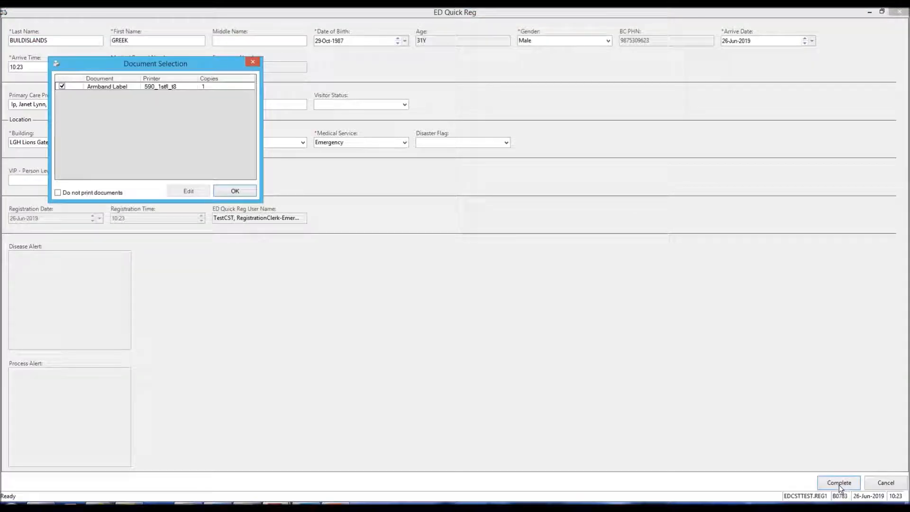
left_click(57, 192)
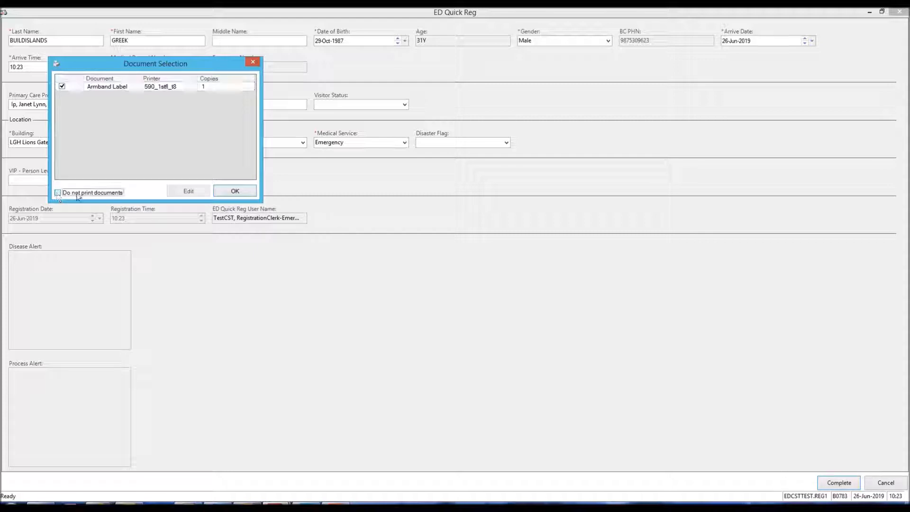
left_click(236, 192)
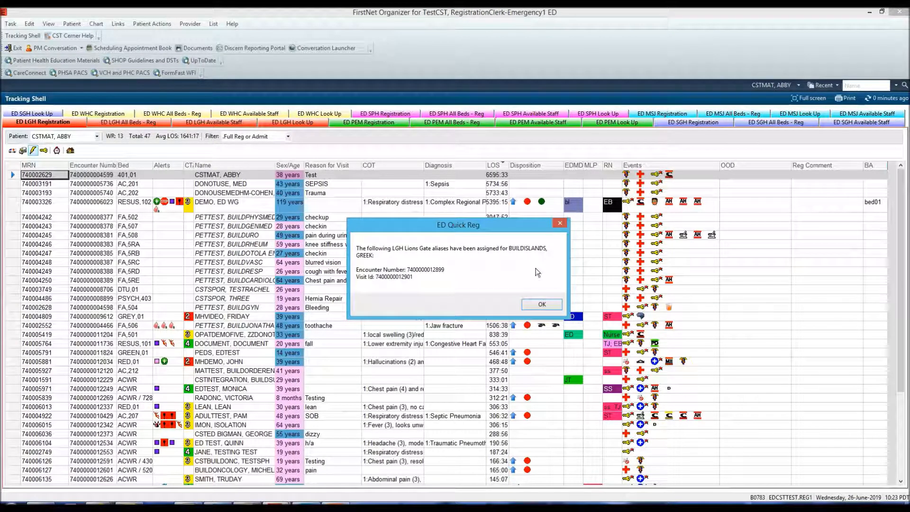
left_click(543, 304)
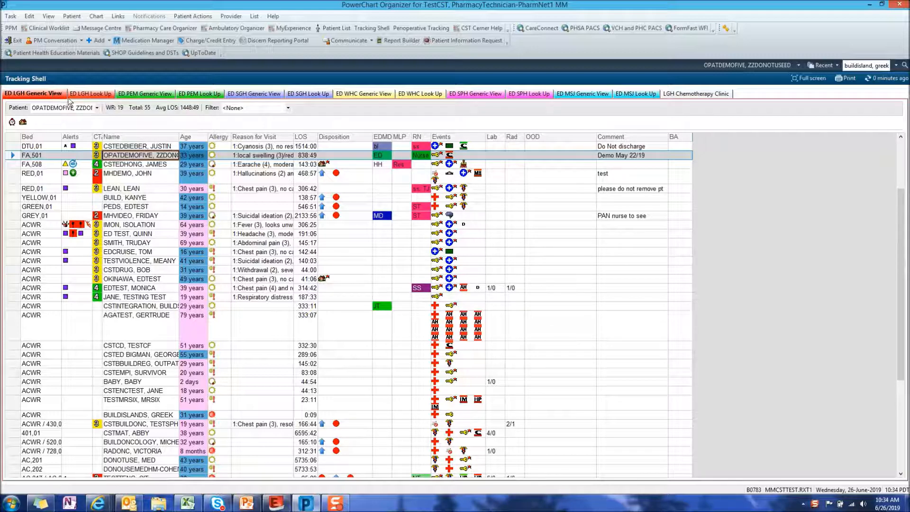
In PowerChart's ED LGH Generic View, select the newly registered patient and open the chart with a Pharmacy Technician relationship
left_click(14, 416)
left_click(142, 417)
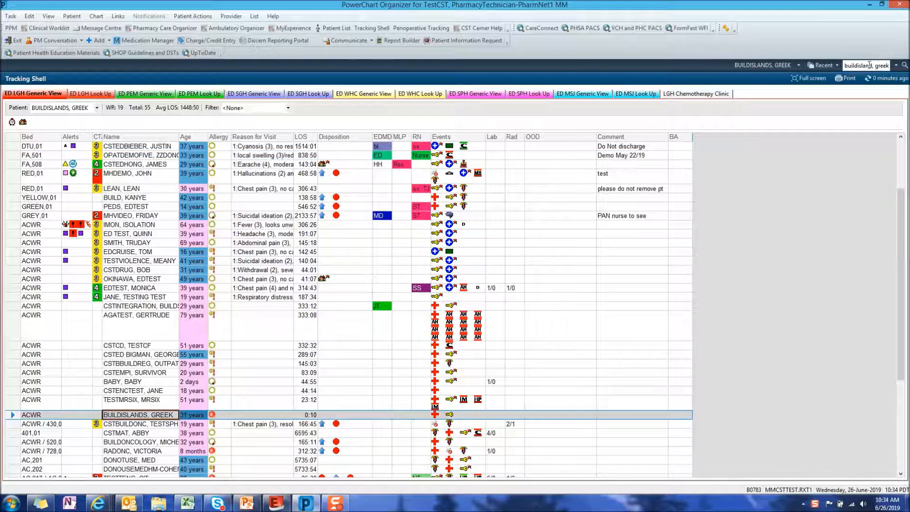
key("Return")
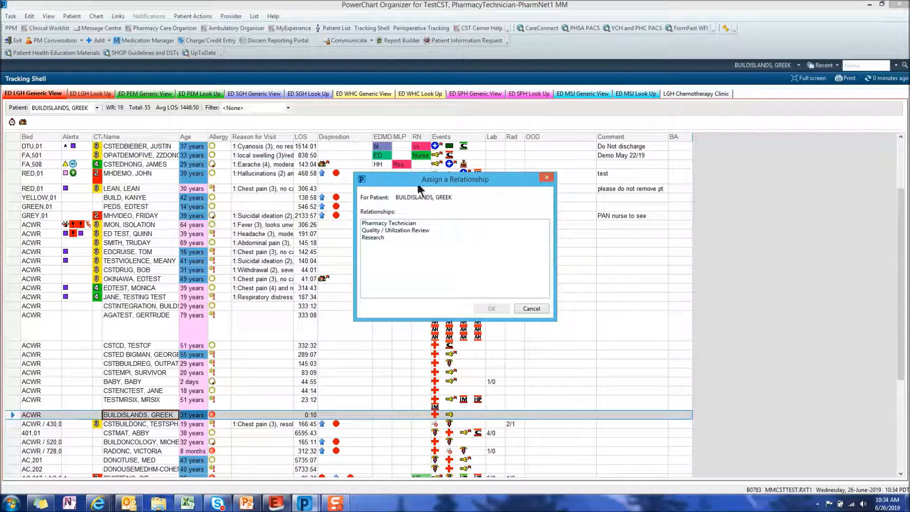
left_click(401, 224)
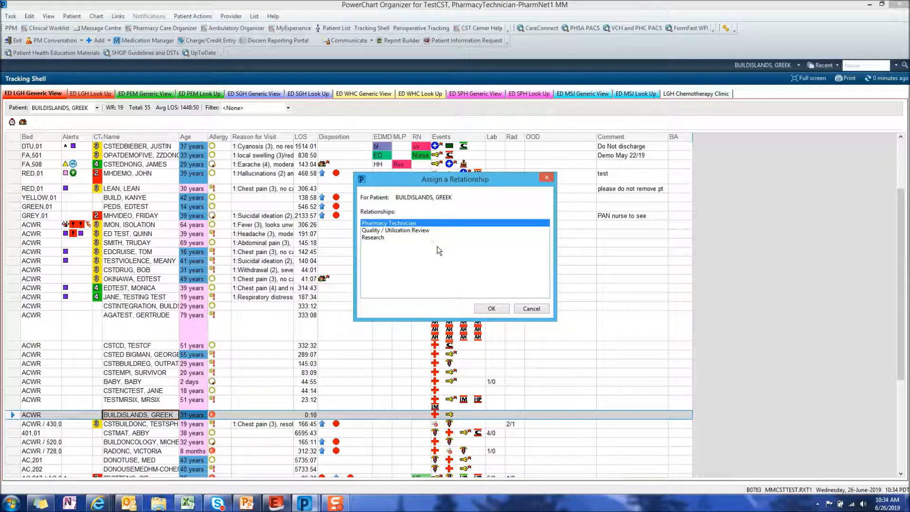
left_click(488, 310)
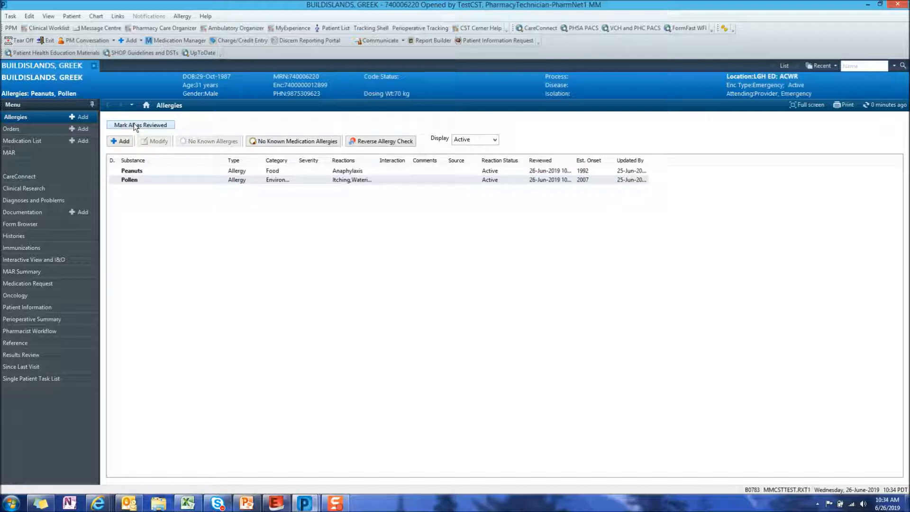
Open Document Medication by Hx from the patient's orders and widen the Order Name column to fit the home medication names
left_click(20, 129)
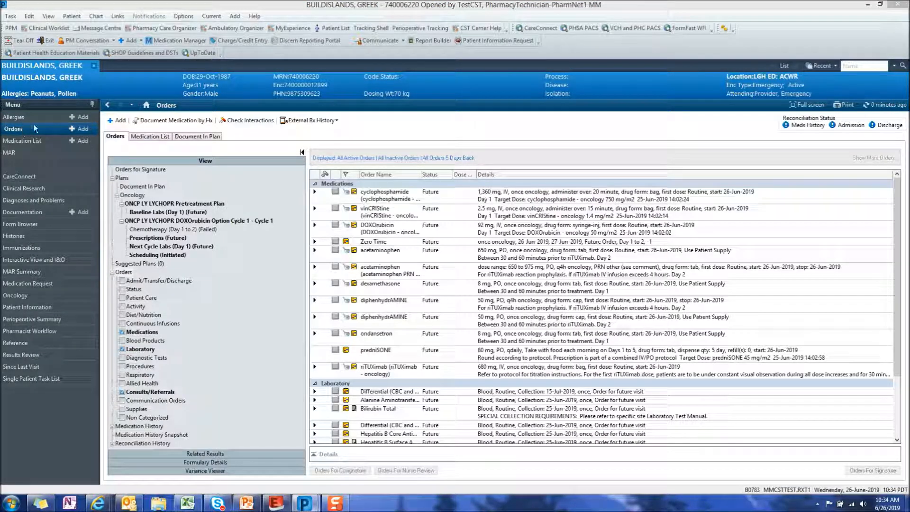
left_click(182, 121)
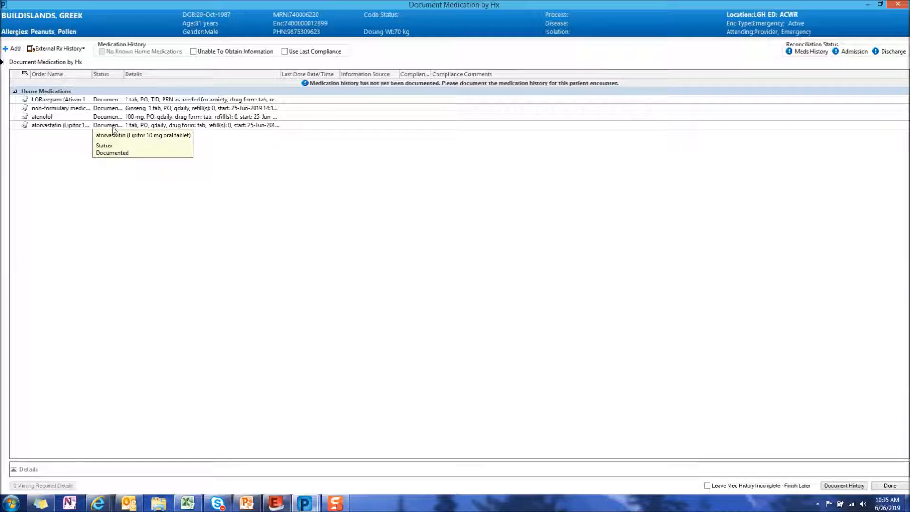
double_click(92, 74)
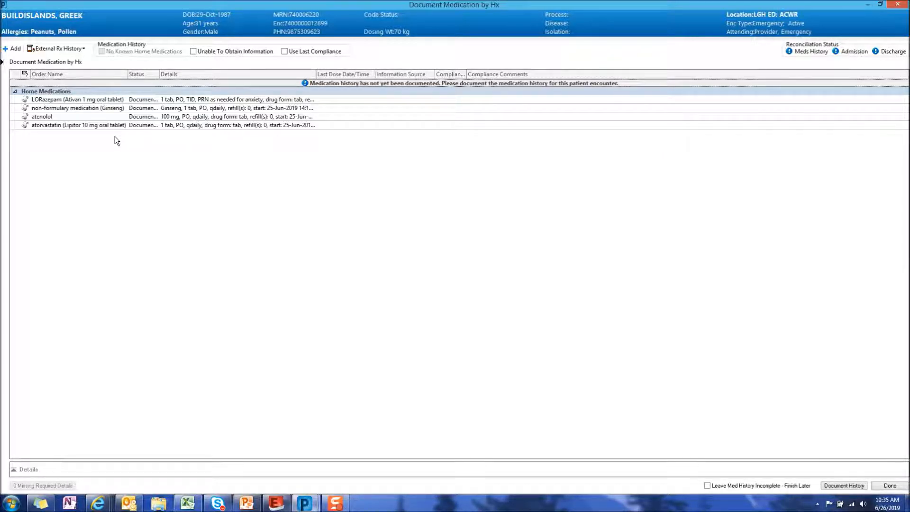
Add ibuprofen as a home medication with the order sentence 200 mg, PO, q4h, PRN, pain-mild, 30 day duration, tab, dispense quantity 180 tab
left_click(12, 50)
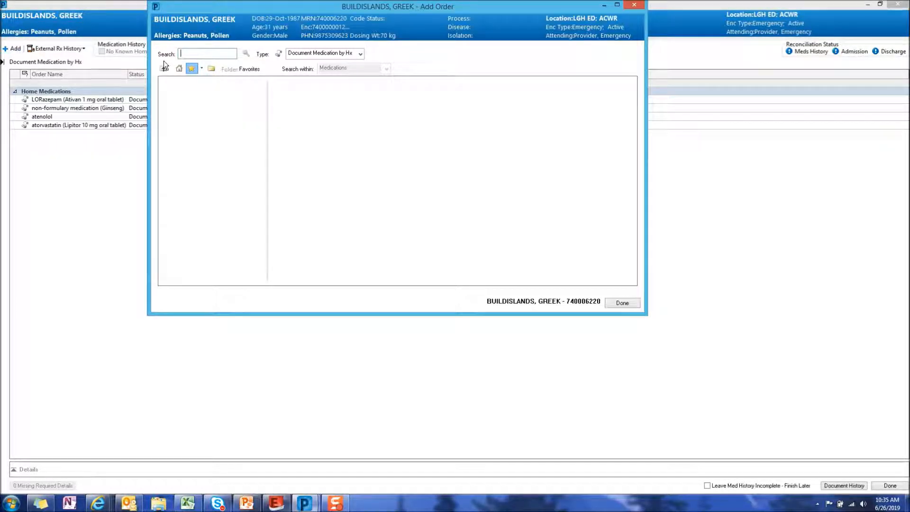
type("ibuprofec")
key("BackSpace")
type("n")
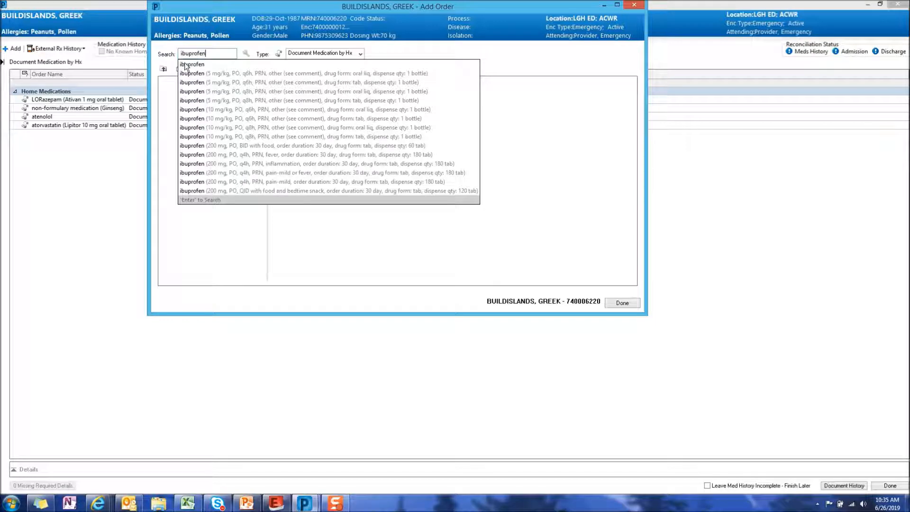
left_click(193, 65)
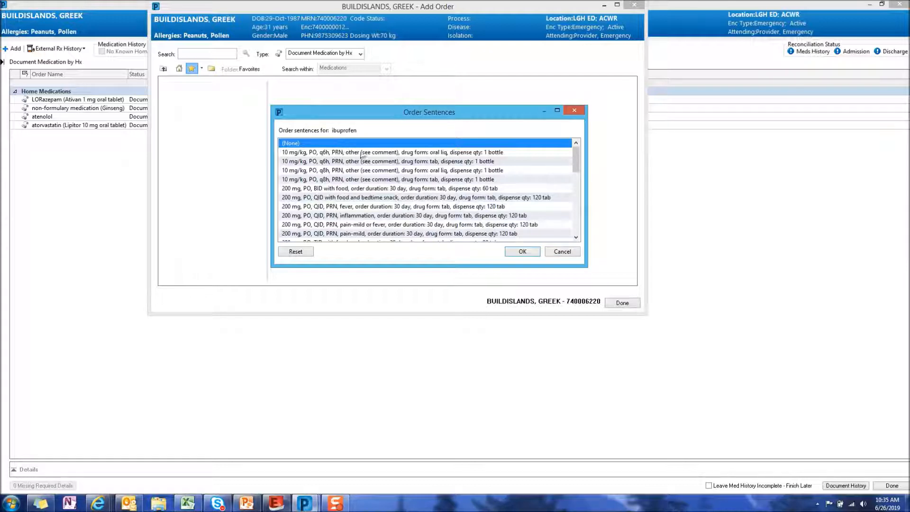
left_click_drag(574, 162, 576, 176)
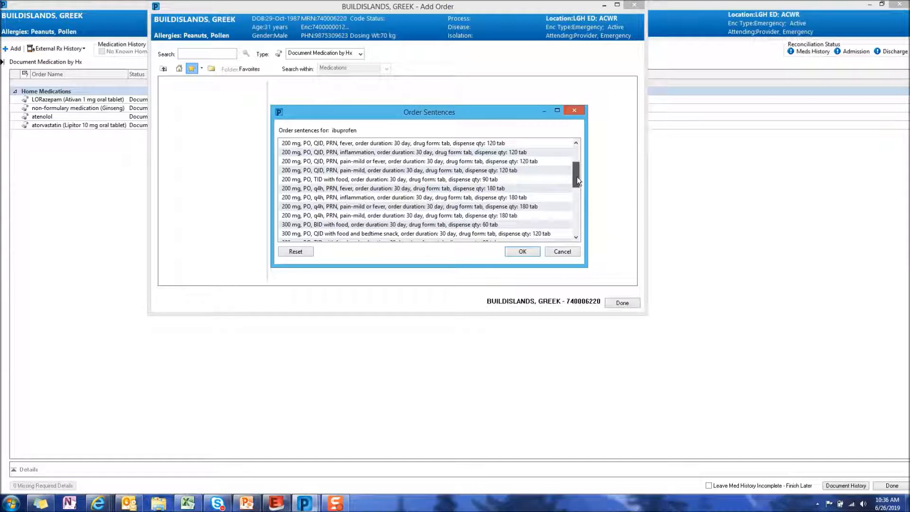
left_click(291, 216)
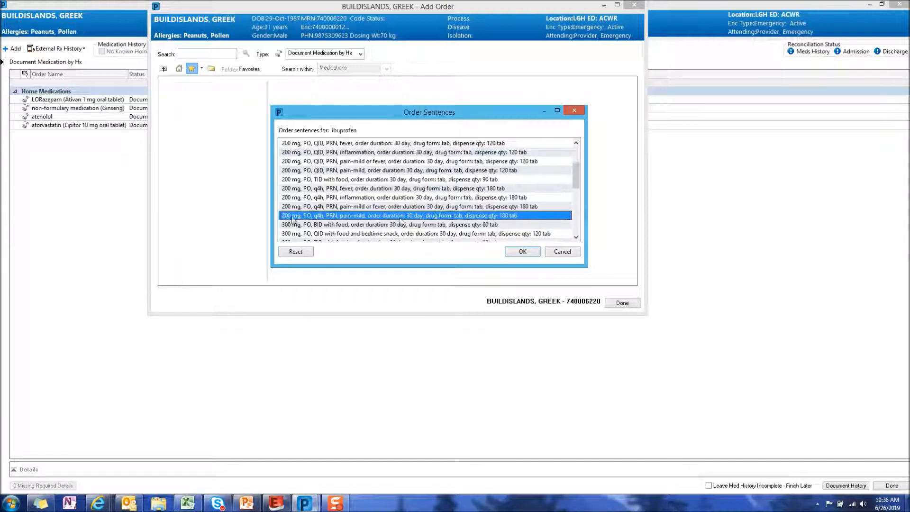
left_click(532, 251)
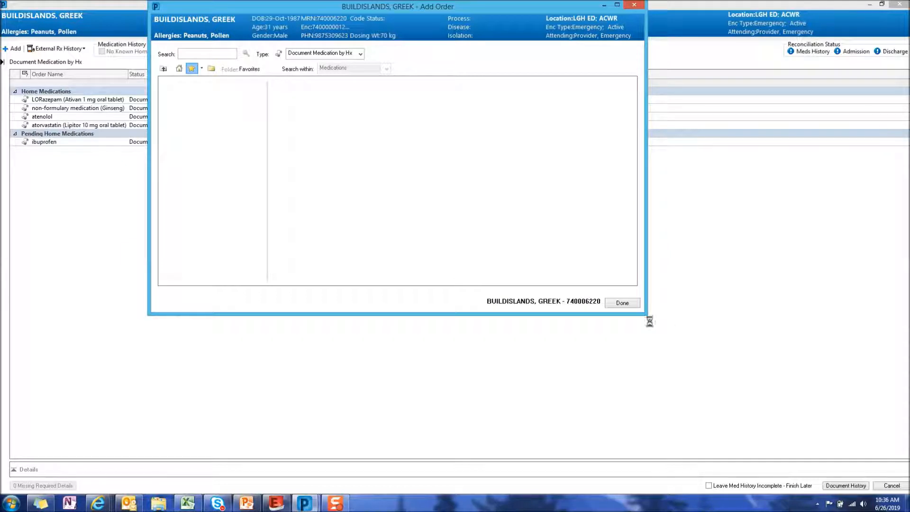
left_click(618, 303)
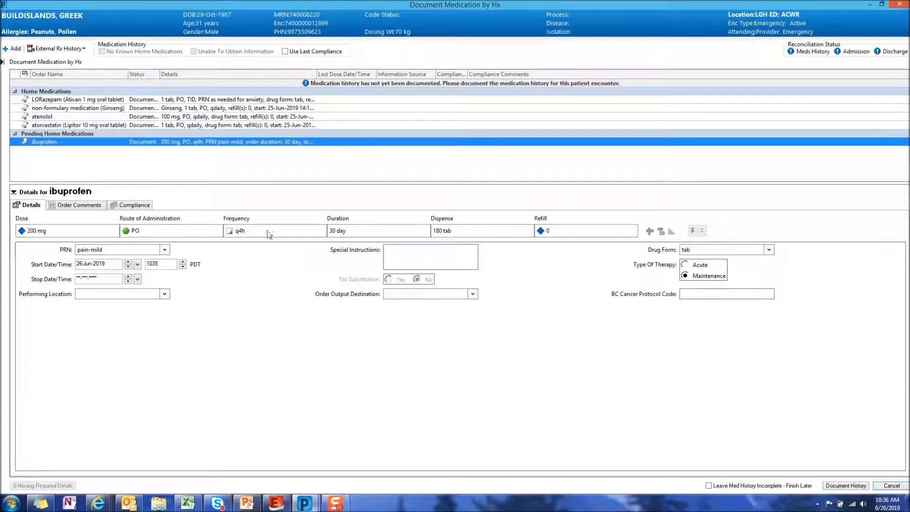
Clear the duration and dispense quantity from the pending ibuprofen entry
left_click(349, 231)
key("BackSpace")
left_click(459, 228)
key("BackSpace")
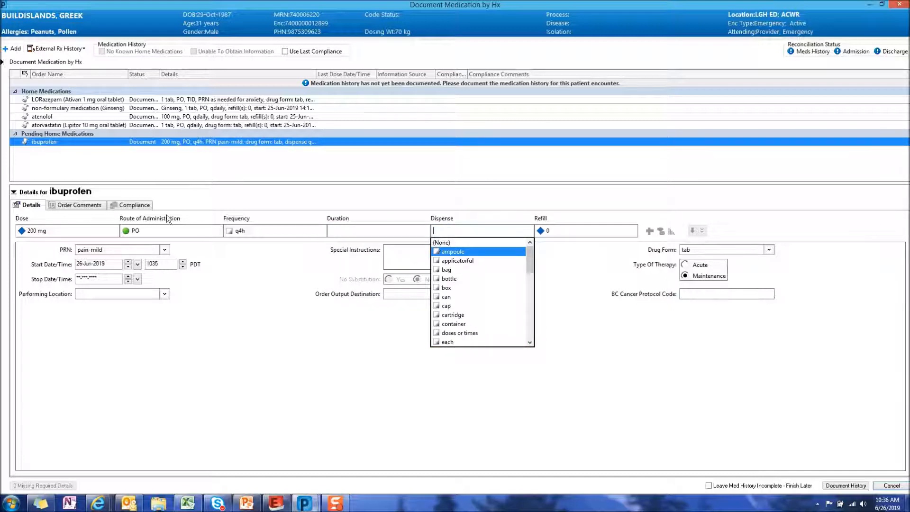
Record ibuprofen compliance as taking as prescribed per the patient, with last dose 26-Jun-2019 at 0800, and document the medication history
left_click(135, 205)
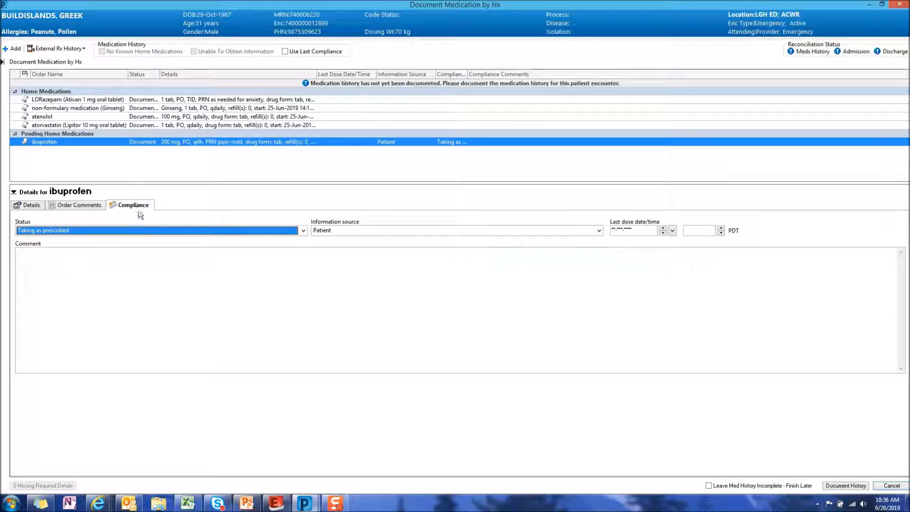
left_click(630, 231)
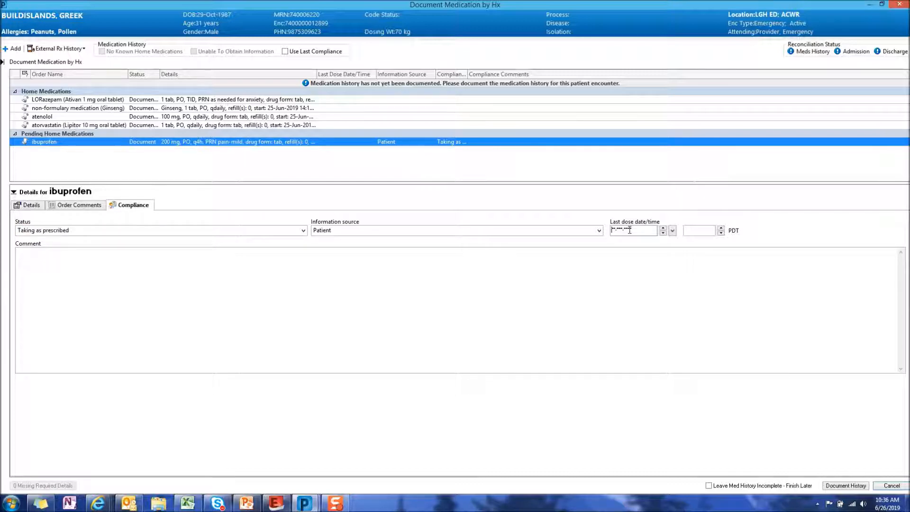
key("t")
left_click(697, 231)
type("0800")
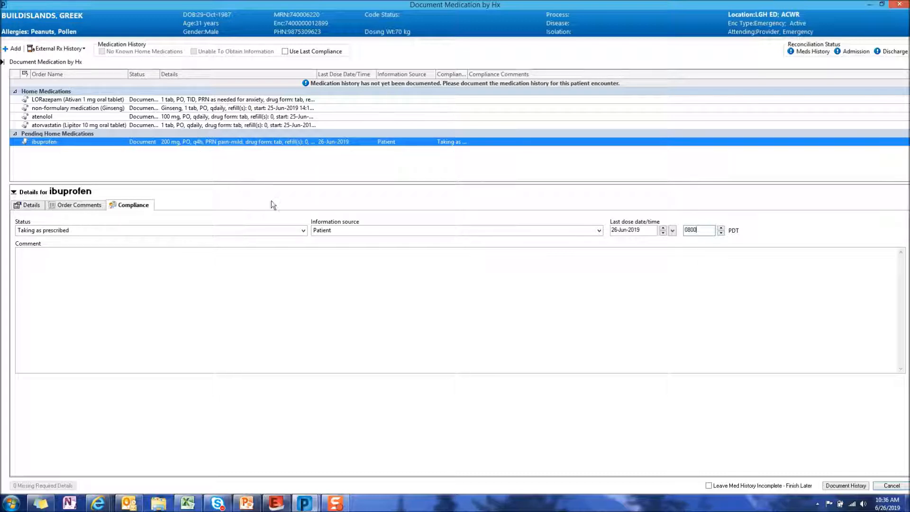
left_click(846, 486)
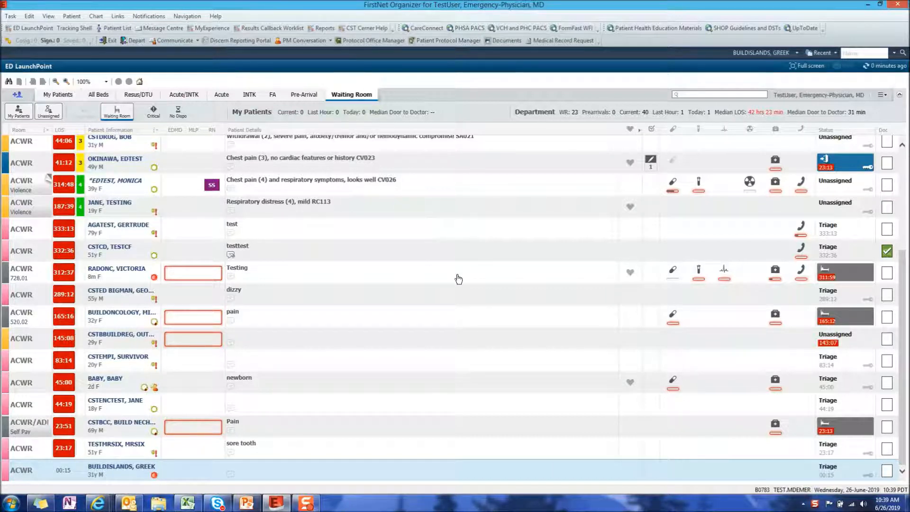
In FirstNet's ED LaunchPoint waiting room, order and sign an urgent ED Consult to General Internal Medicine for the patient, and close the consult pane
left_click(112, 472)
left_click(801, 471)
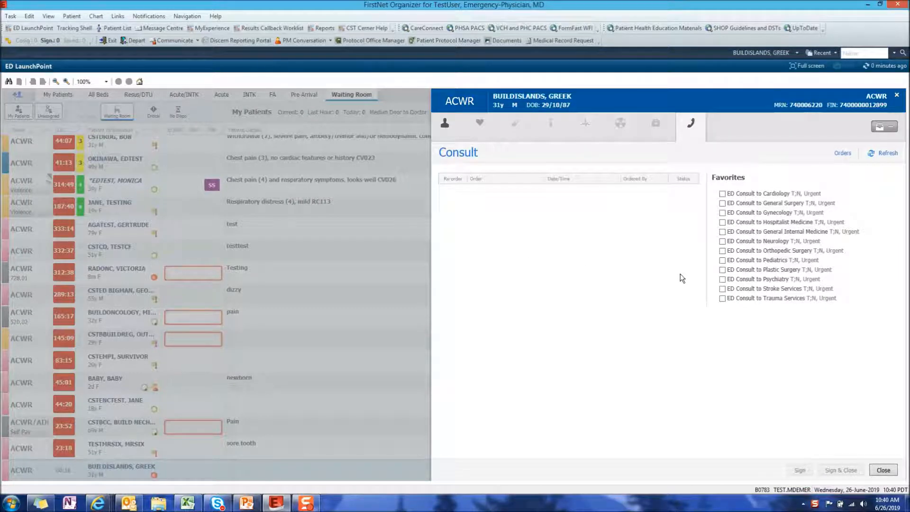
left_click(722, 232)
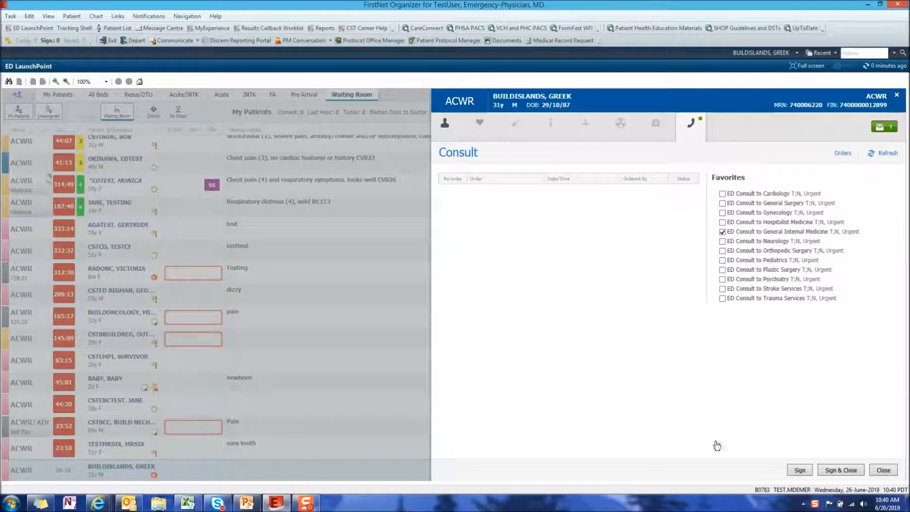
left_click(796, 470)
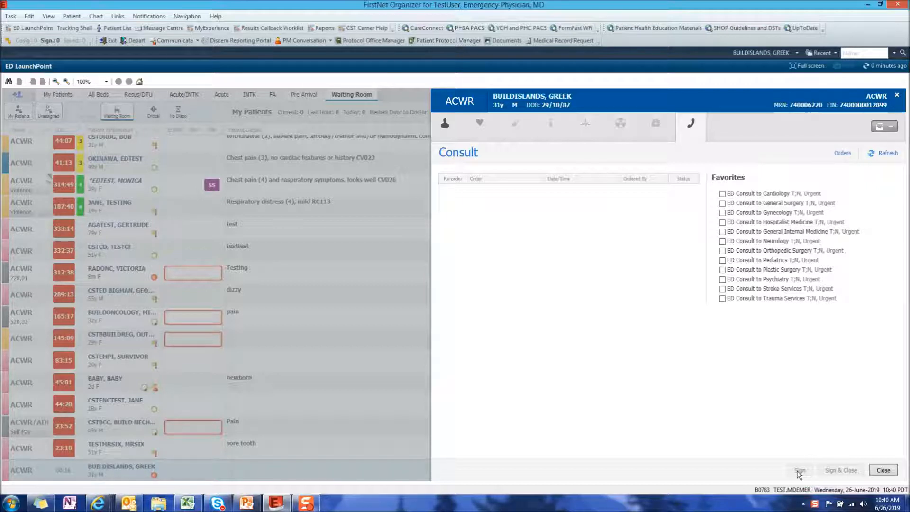
left_click(881, 470)
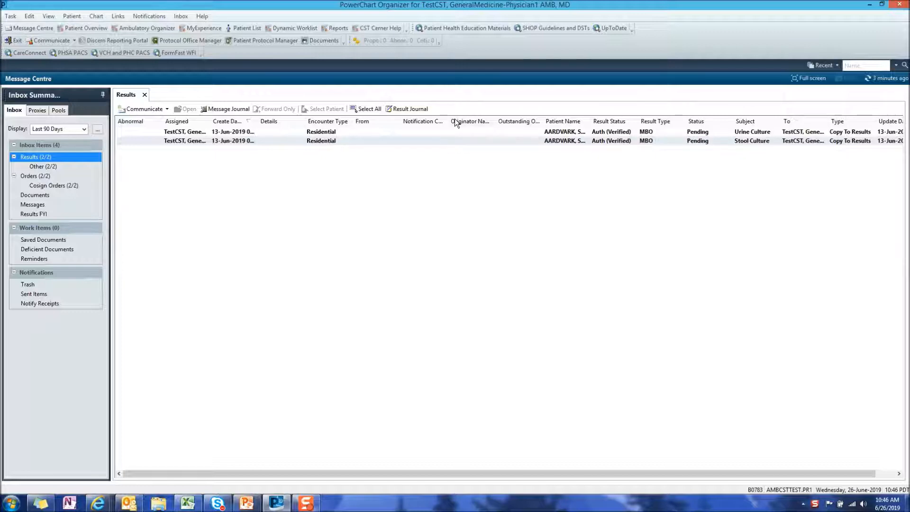
In PowerChart, open the patient's chart from the LGH Emergency Department patient list with a Consulting Provider relationship
left_click(243, 29)
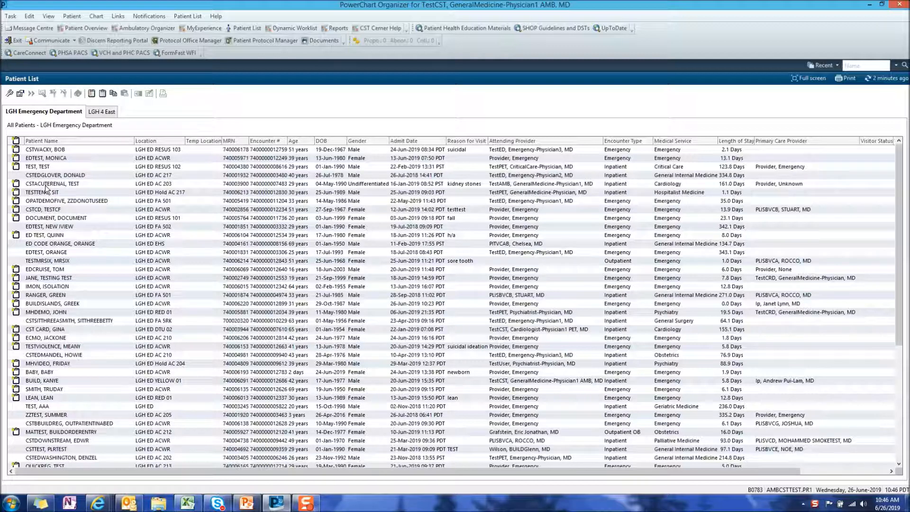
double_click(70, 303)
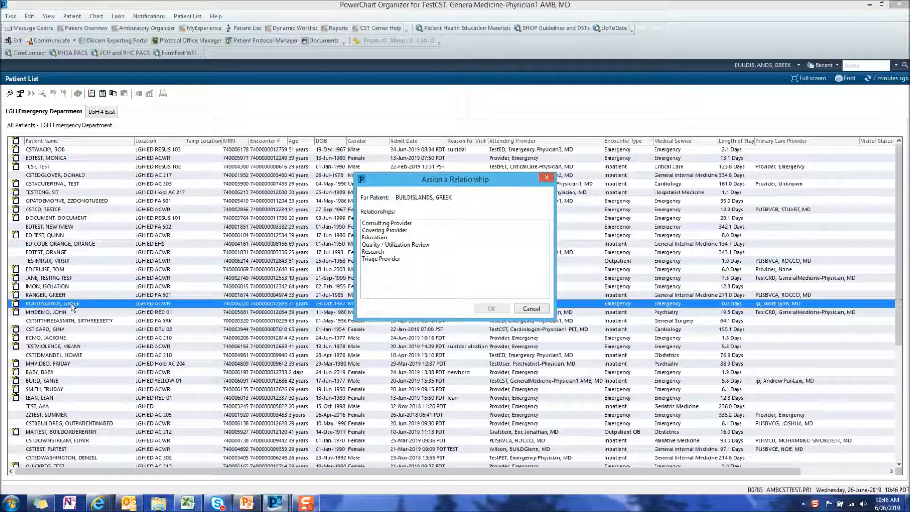
left_click(393, 226)
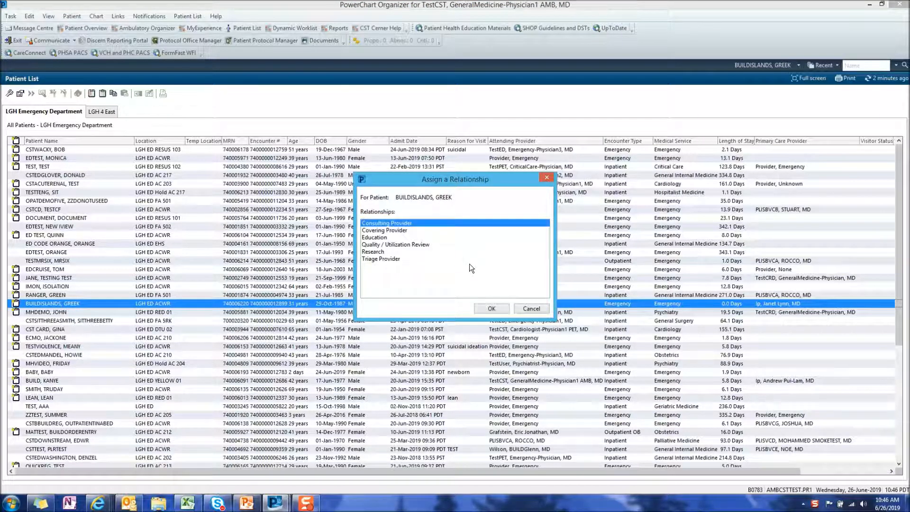
left_click(492, 308)
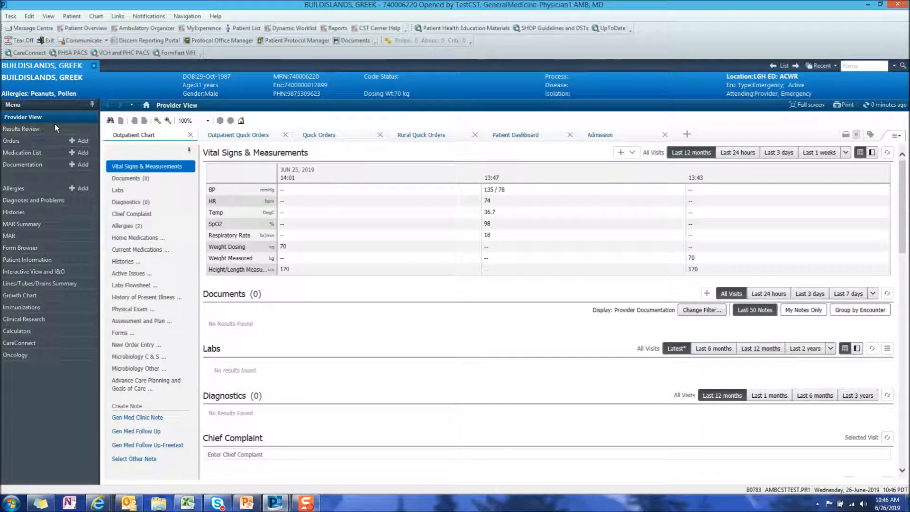
Complete and sign the admission reconciliation from the patient's orders, continuing atenolol and atorvastatin and not continuing ibuprofen, lorazepam and Ginseng
left_click(24, 141)
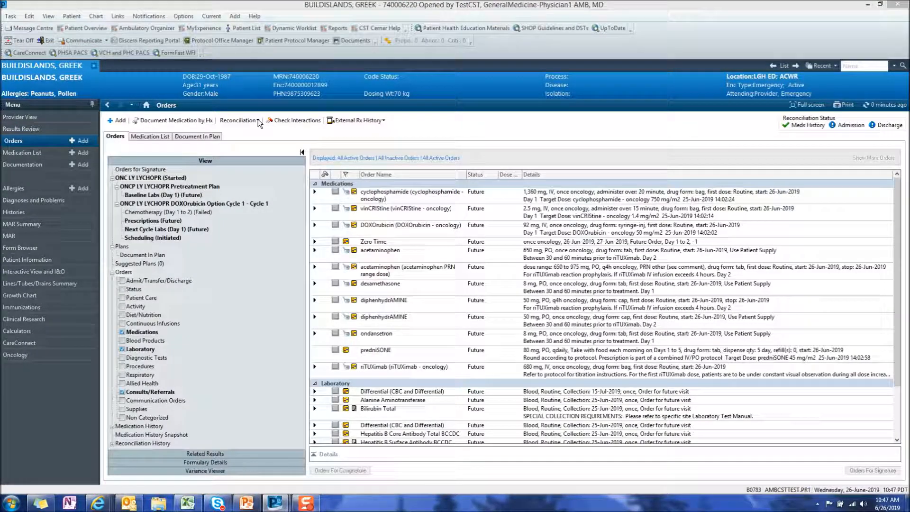
left_click(258, 121)
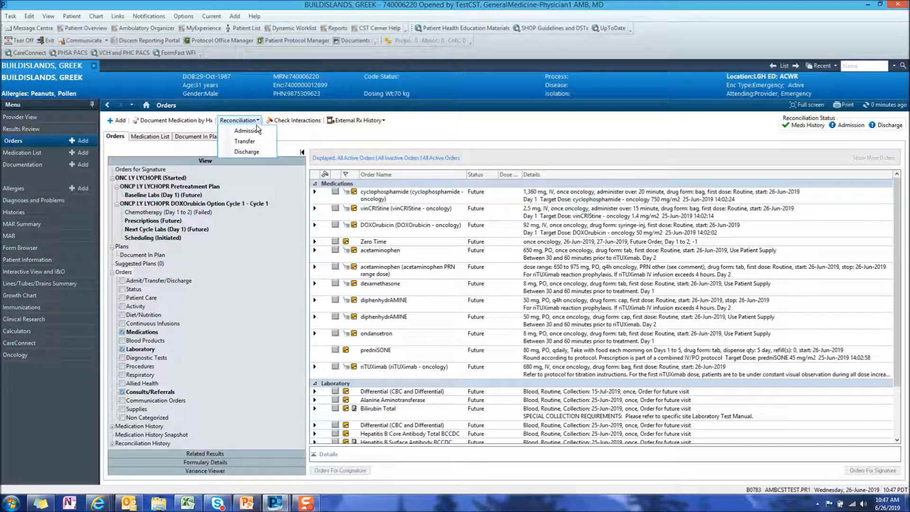
left_click(258, 130)
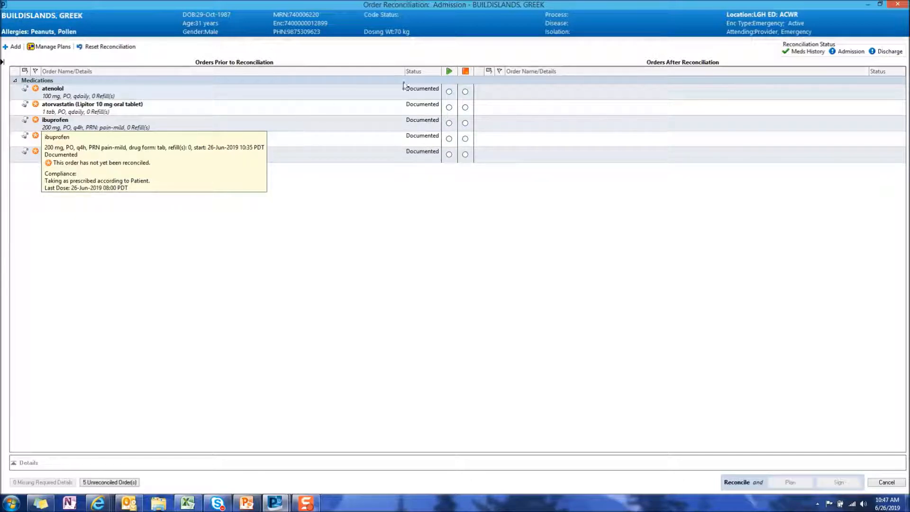
left_click(449, 93)
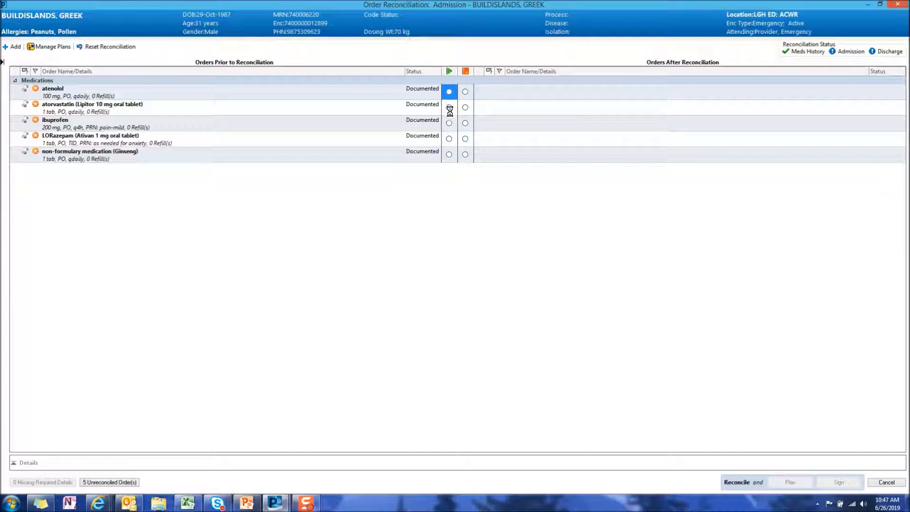
left_click(448, 108)
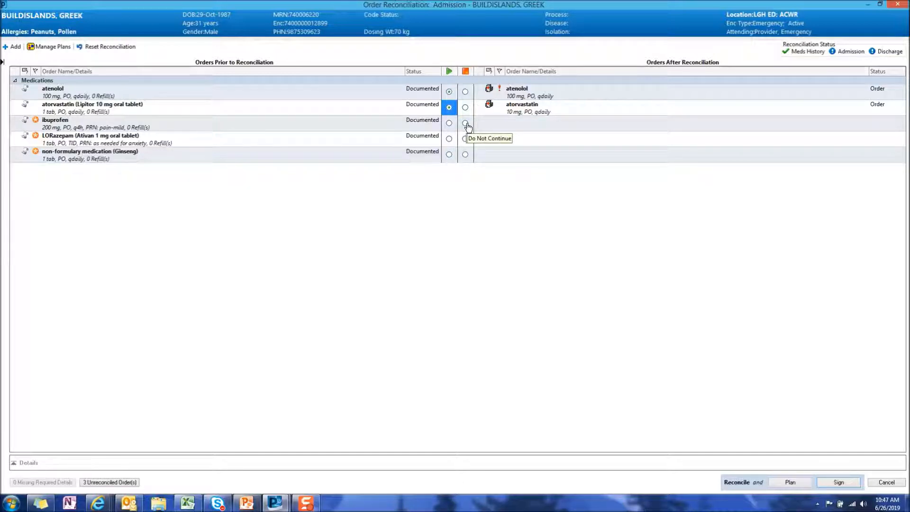
left_click(466, 124)
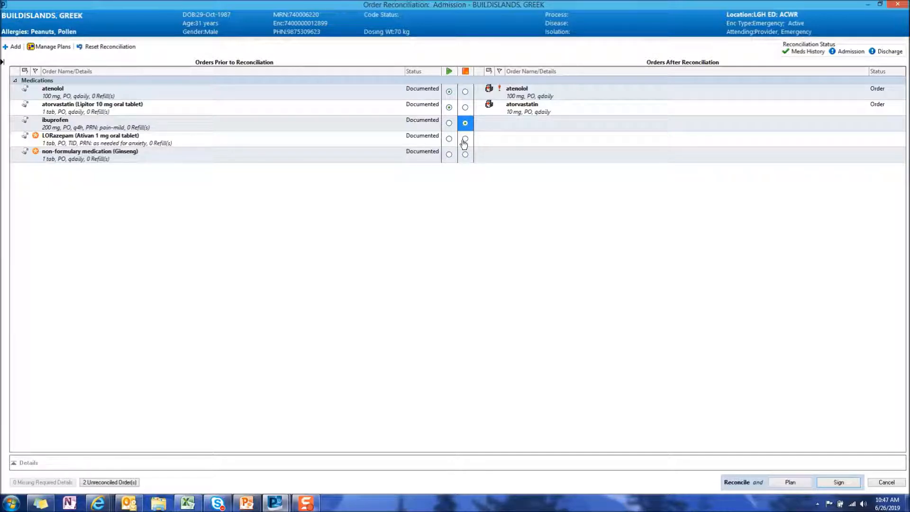
left_click(464, 142)
left_click(466, 156)
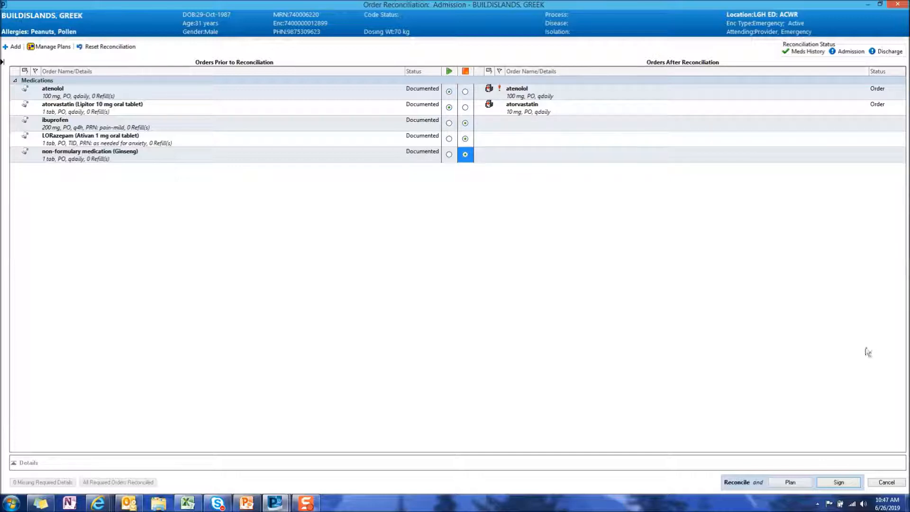
left_click(838, 483)
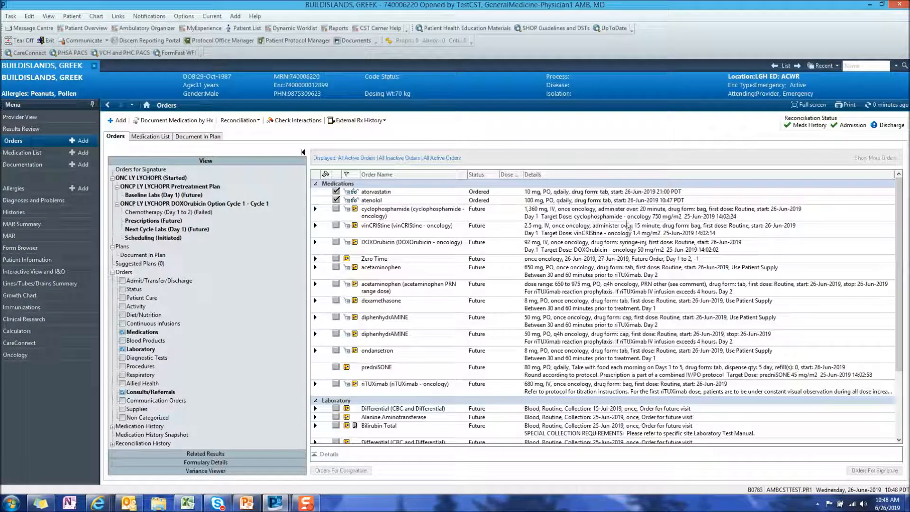
Search for the Admit to Inpatient order and add it to the patient's orders for signature
left_click(117, 121)
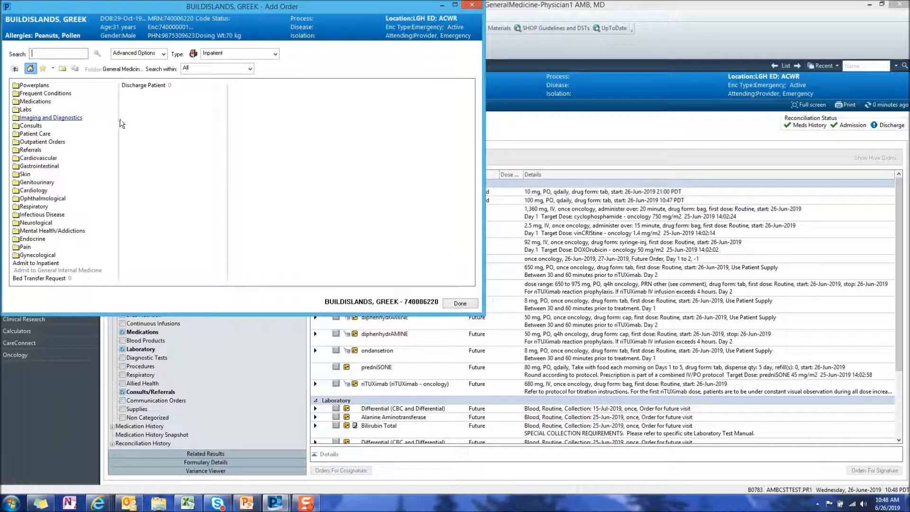
type("admit to inpatien")
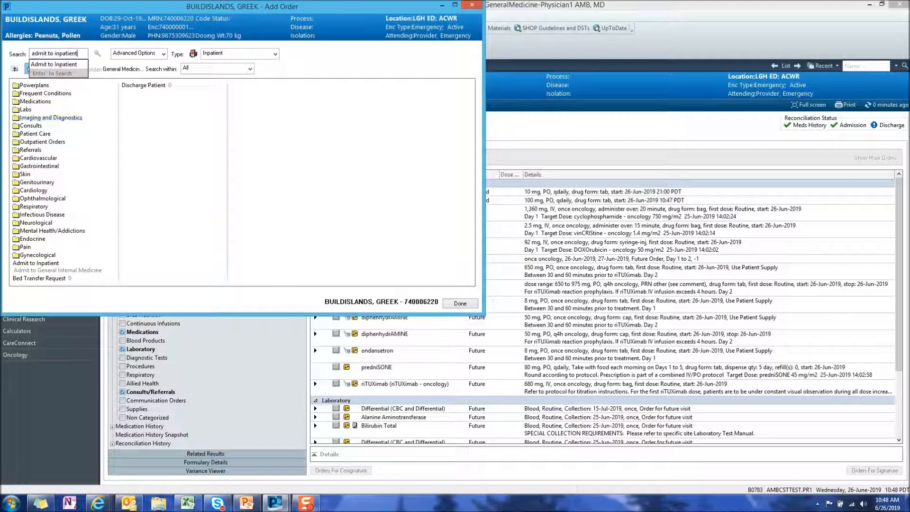
type("t")
left_click(67, 64)
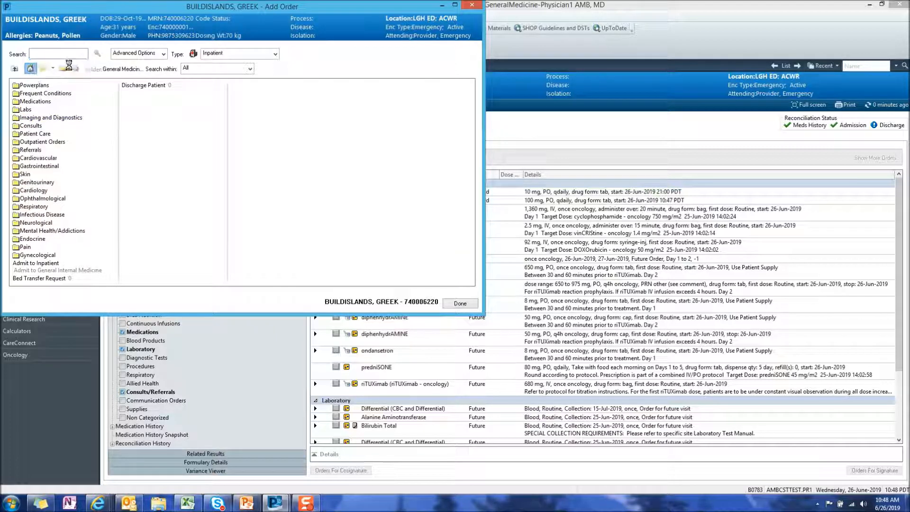
left_click(456, 302)
Set the Admit to Inpatient order's medical service to General Internal Medicine and sign the order
left_click(457, 332)
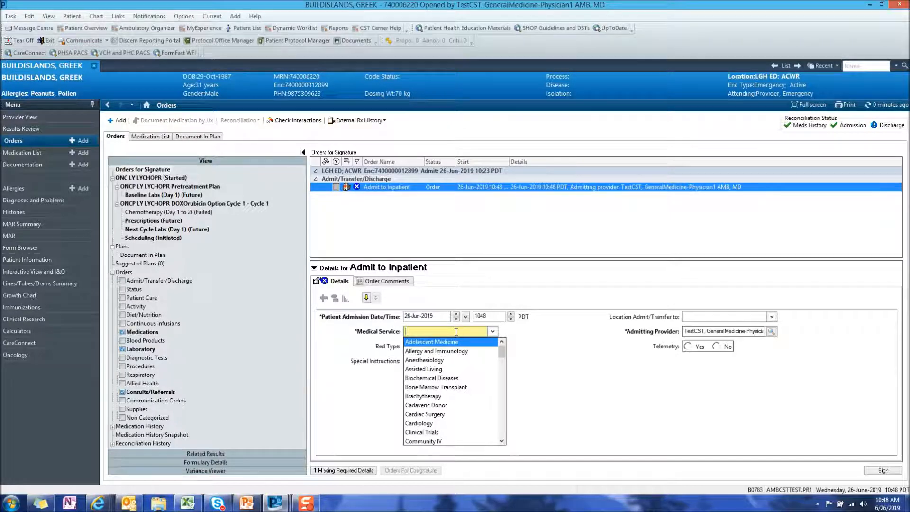
type("gen")
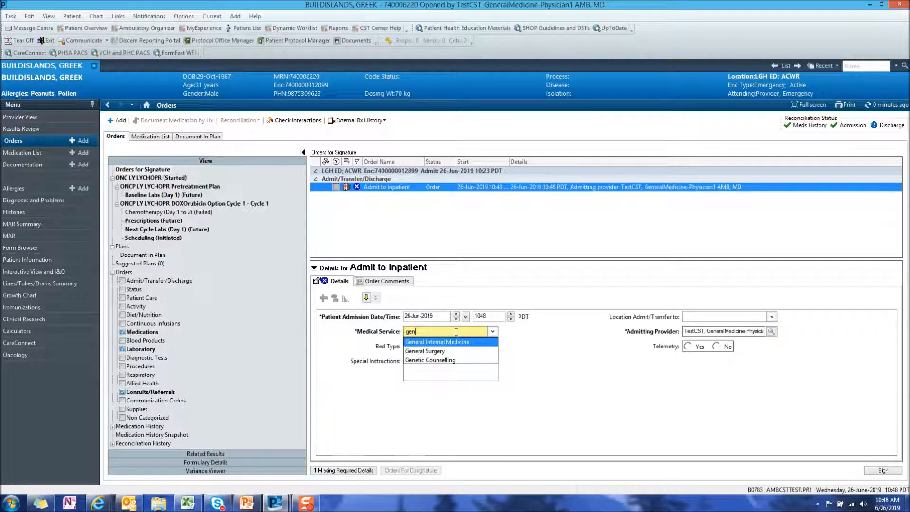
left_click(456, 342)
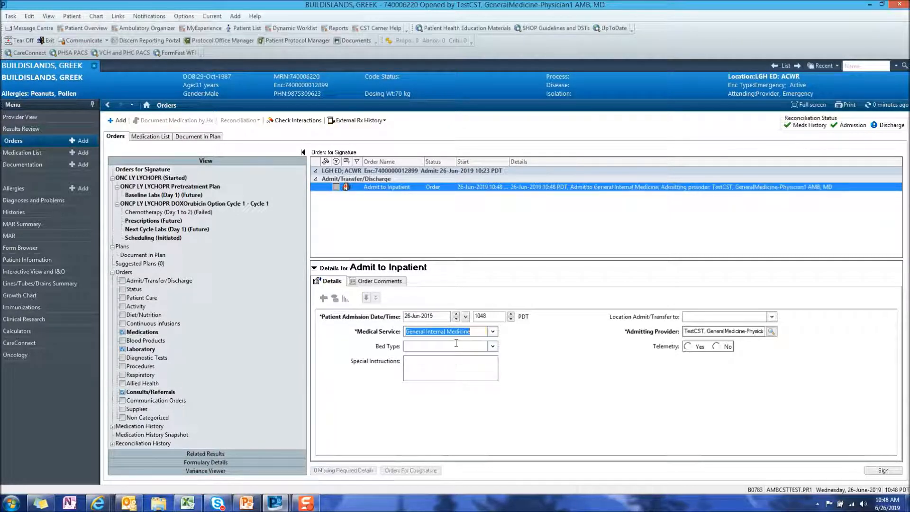
left_click(890, 473)
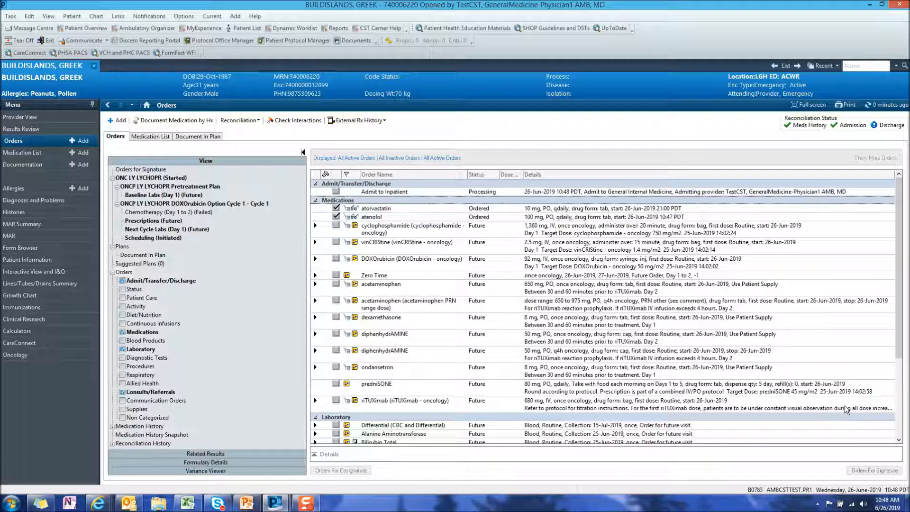
Refresh the patient's orders page
mouse_move(844, 405)
mouse_move(320, 507)
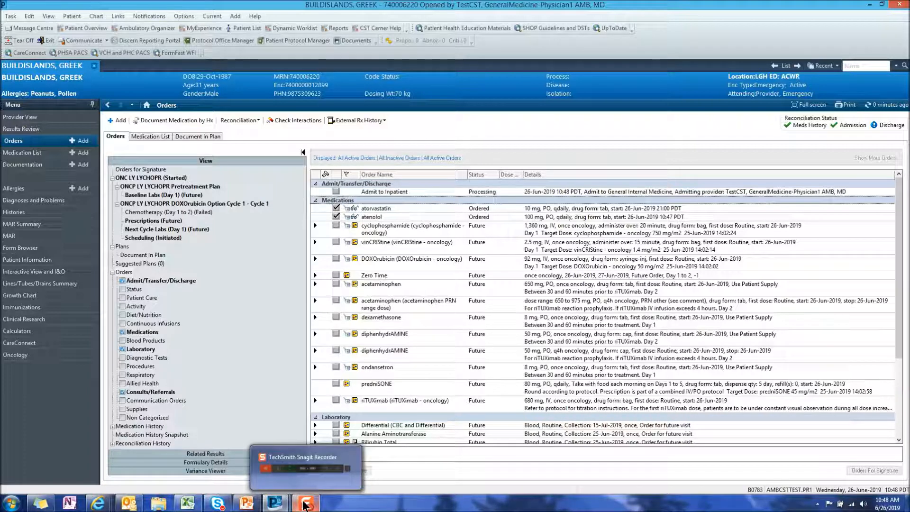
left_click(879, 106)
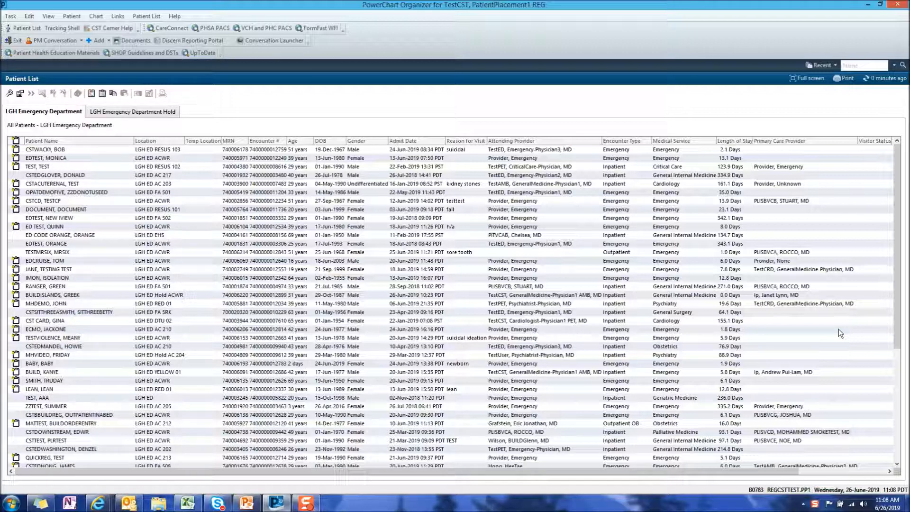
Open the tracking shell and select the patient's row in the ED LGH All Beds list
left_click(52, 27)
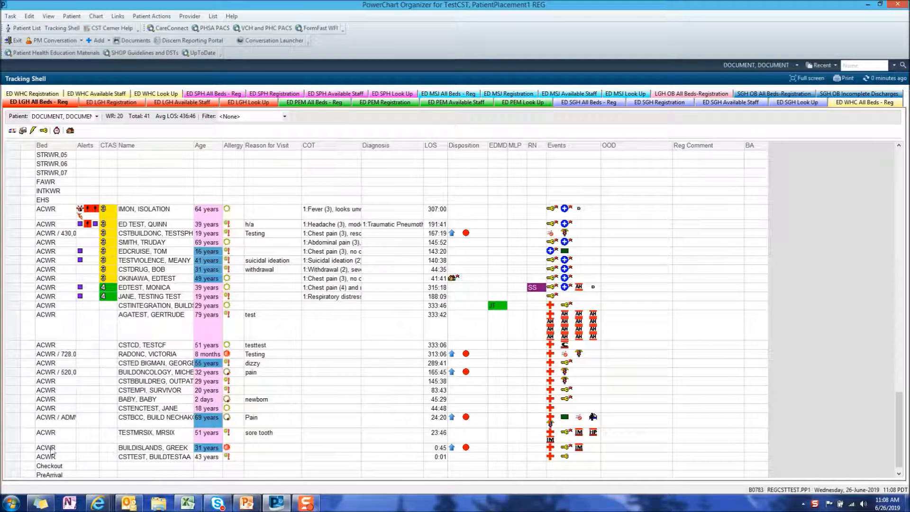
left_click(16, 448)
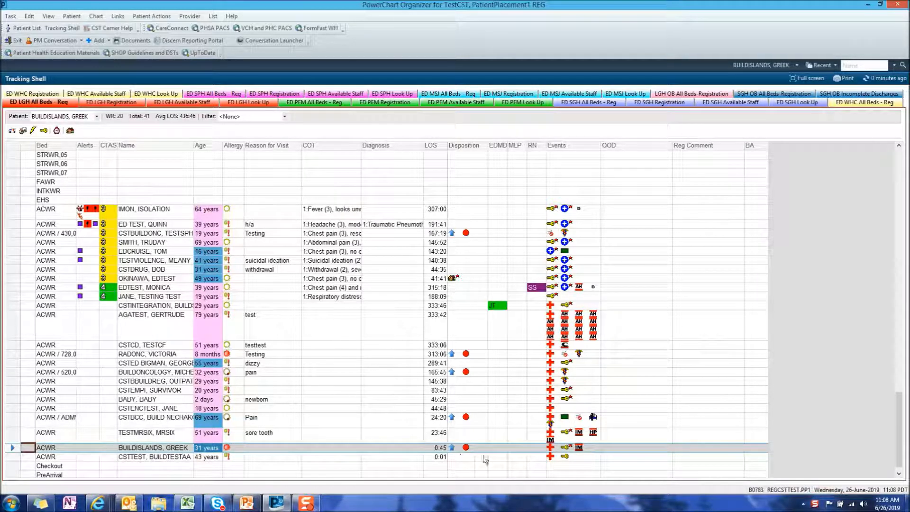
mouse_move(467, 452)
Start an ED Modify registration, search for the patient by last and first name, and open their LGH Lions Gate inpatient encounter
left_click(44, 132)
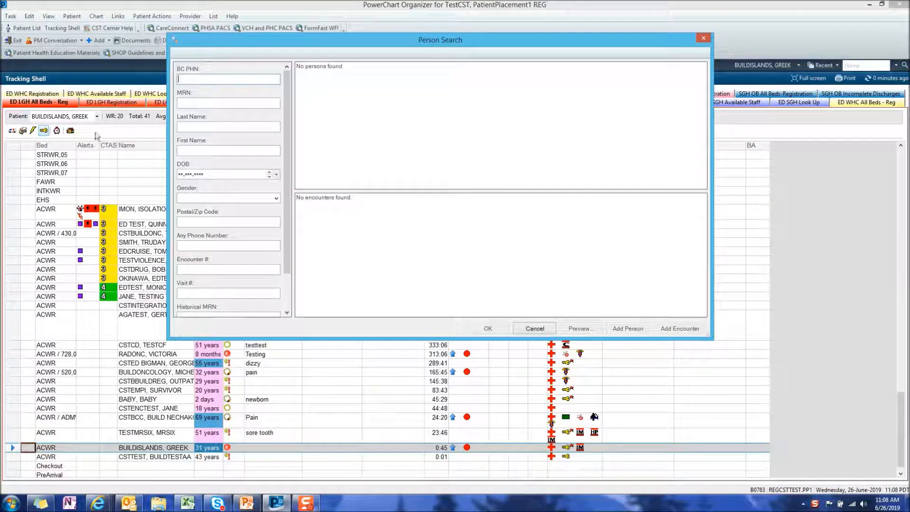
left_click(217, 126)
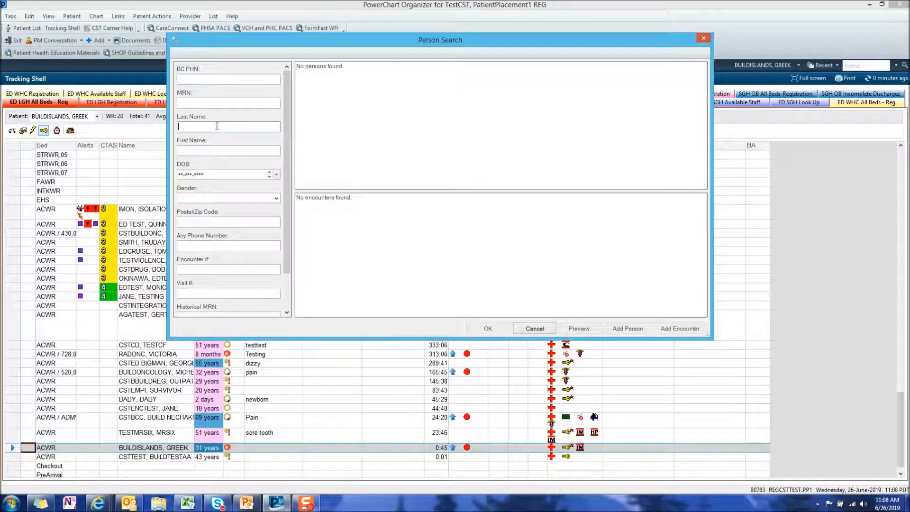
type("buildisland")
key("Tab")
type("gre")
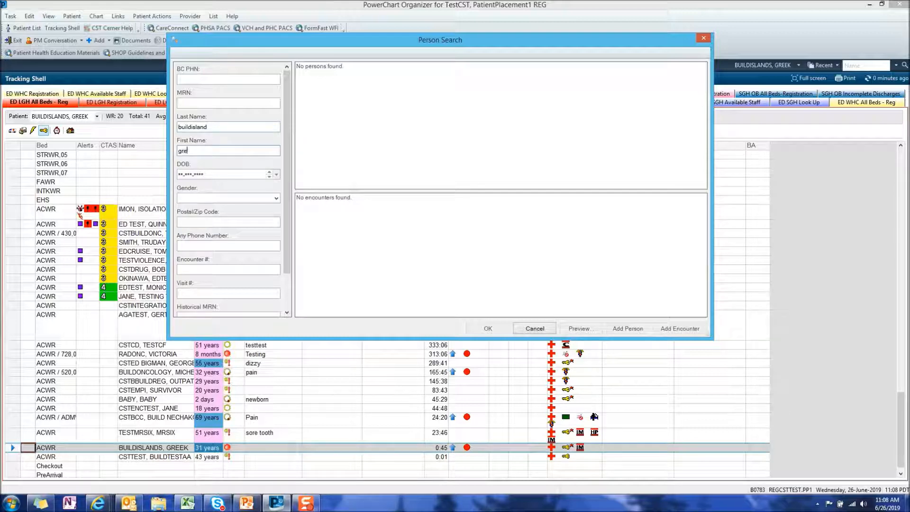
type("ek")
key("Return")
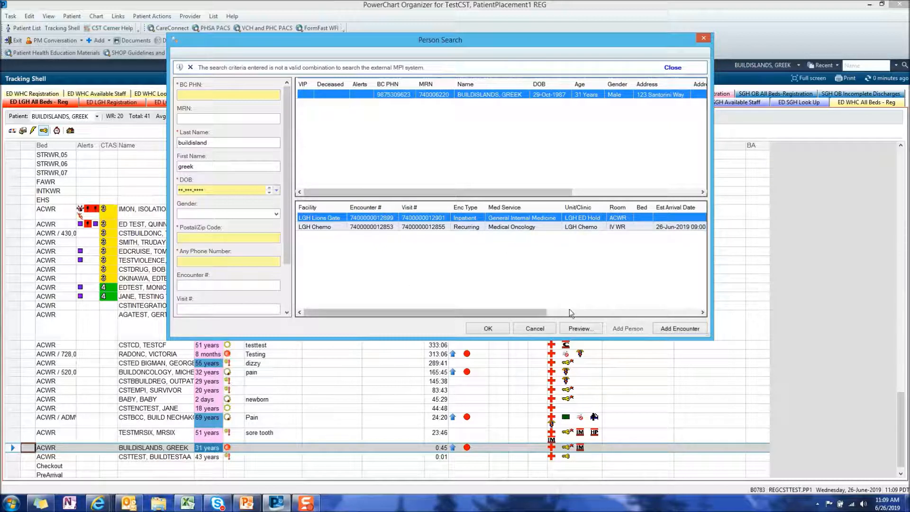
left_click(489, 328)
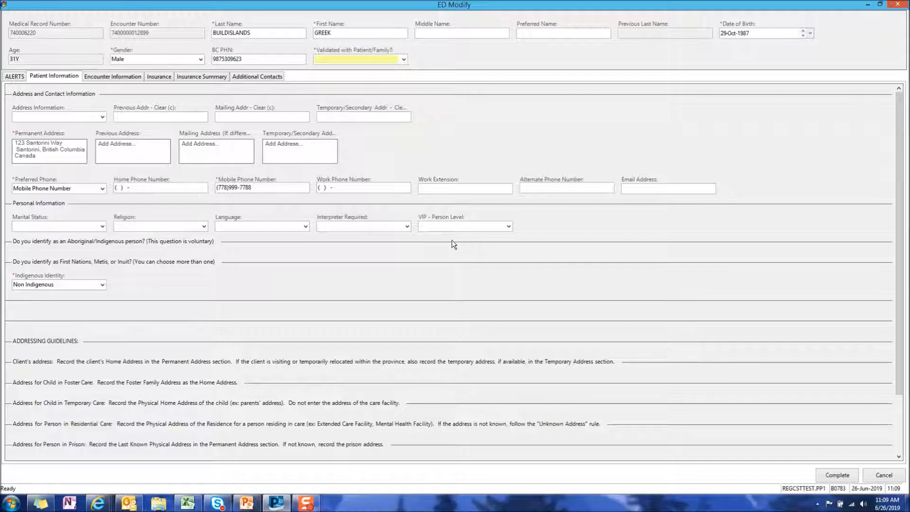
Set Validated with Patient/Family to Yes and enter Pain Control as the encounter's reason for visit
left_click(403, 60)
left_click(323, 76)
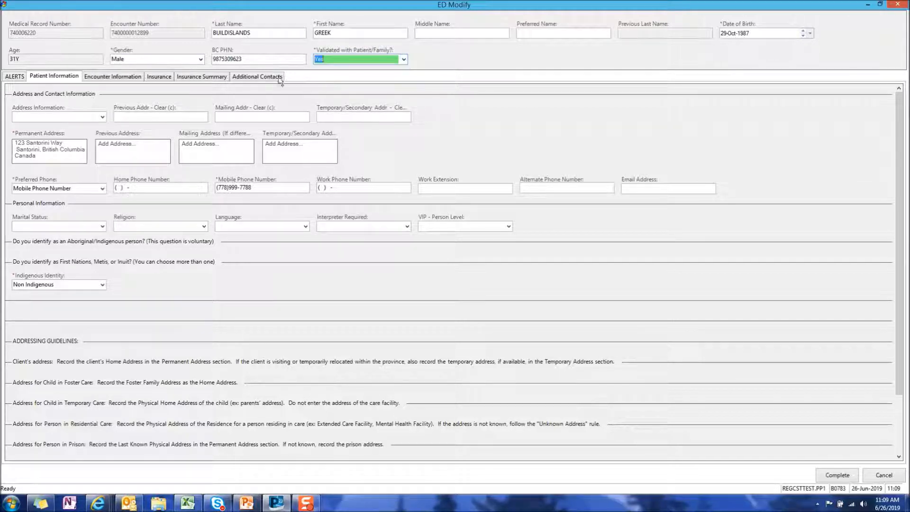
left_click(131, 77)
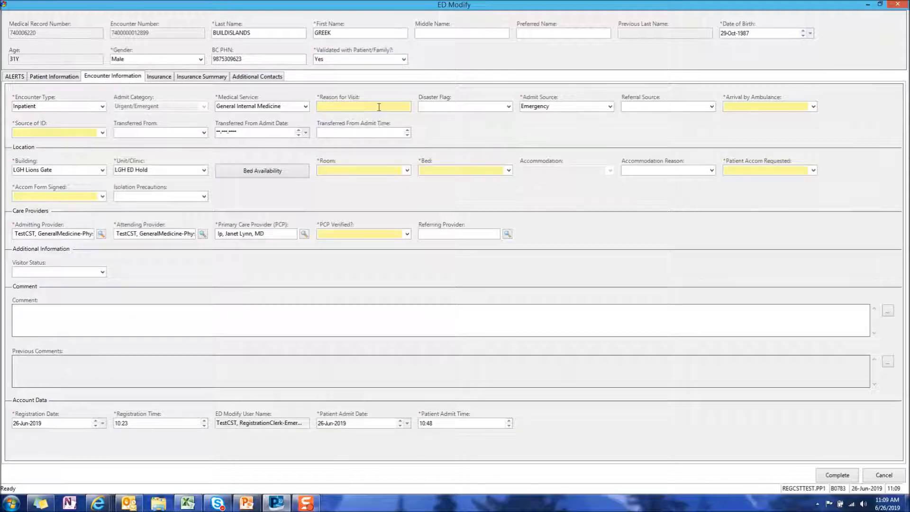
left_click(378, 106)
type("Pain Control")
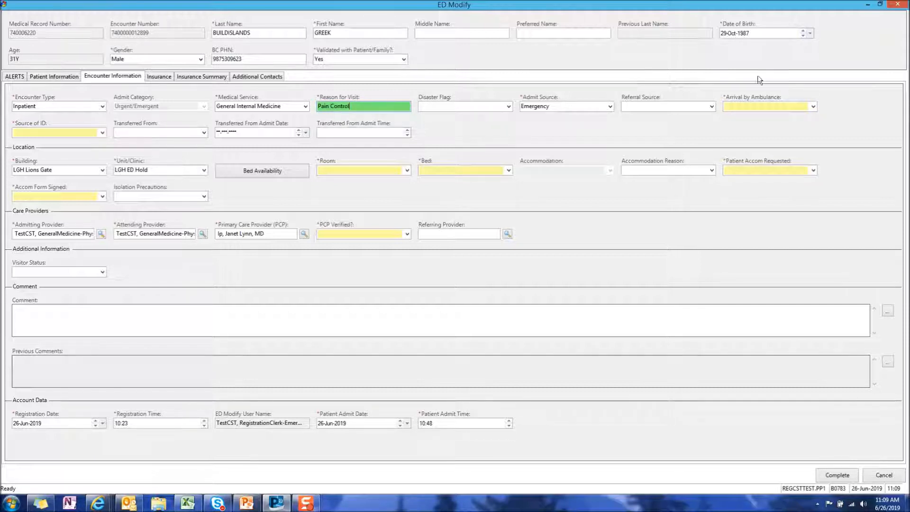
Set the encounter's arrival by ambulance to No Ambulance and the source of ID to BC Care Card (No Photo ID)
left_click(812, 108)
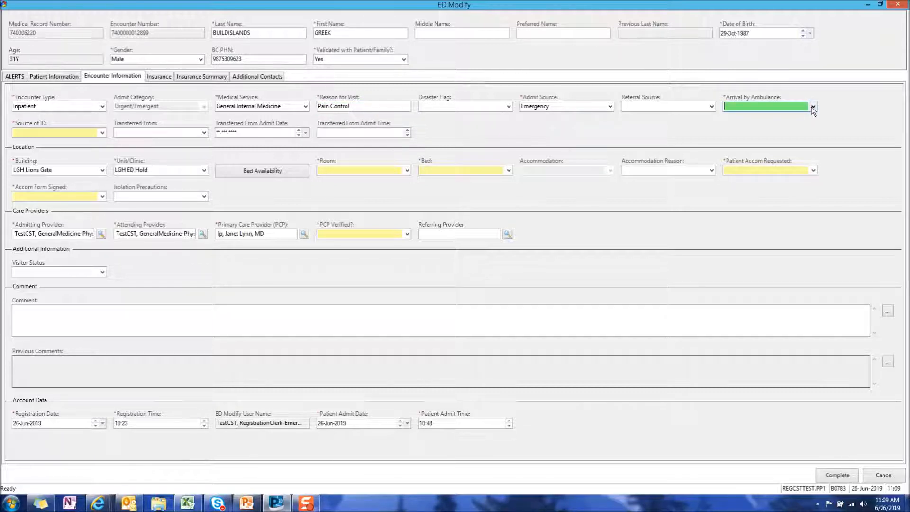
left_click(812, 107)
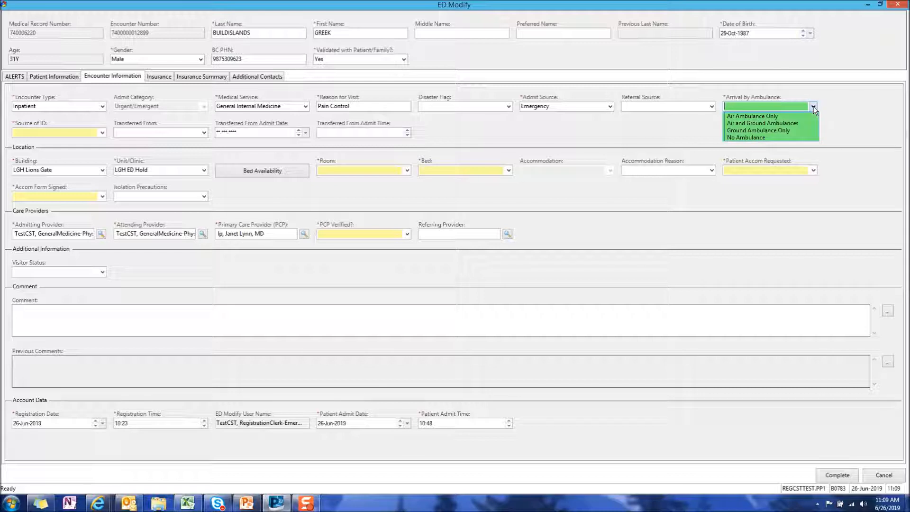
left_click(768, 137)
left_click(104, 134)
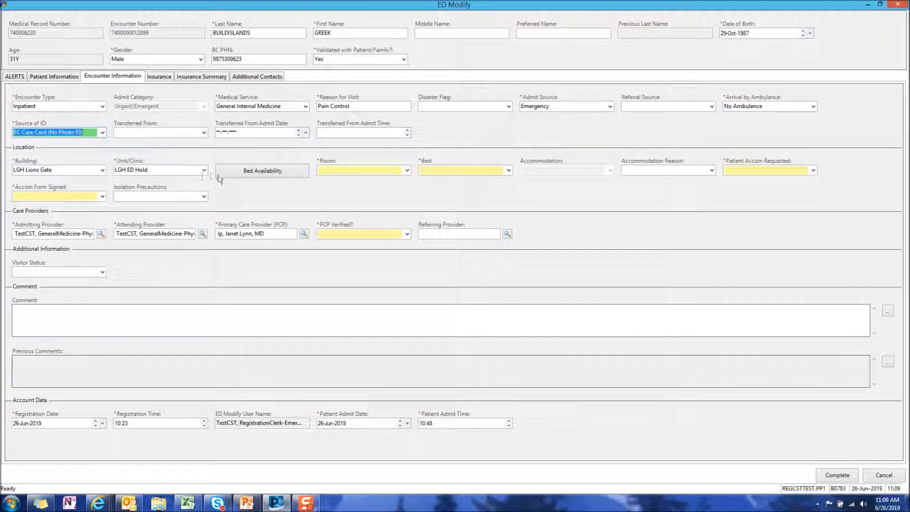
Set the encounter's unit to LGH 4W and assign room 405, bed 02 from the bed availability list
left_click(204, 170)
left_click_drag(204, 208, 205, 187)
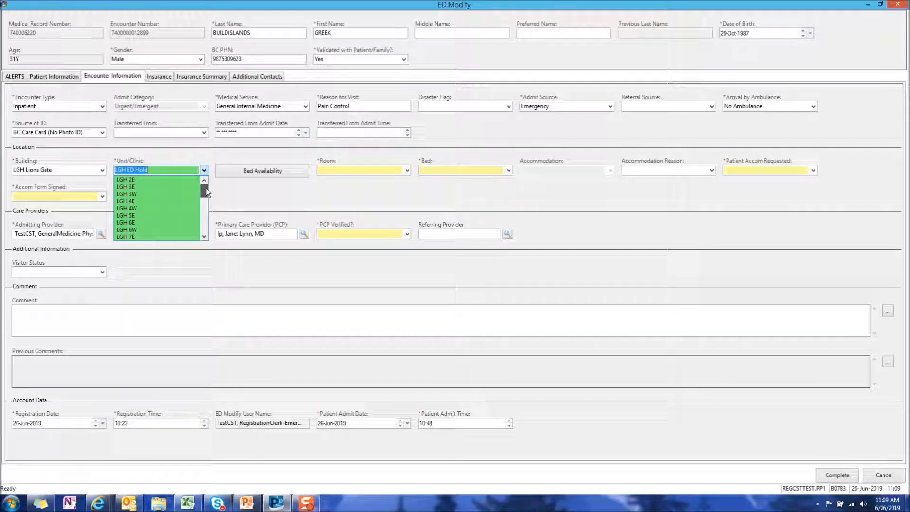
left_click(166, 208)
left_click(250, 172)
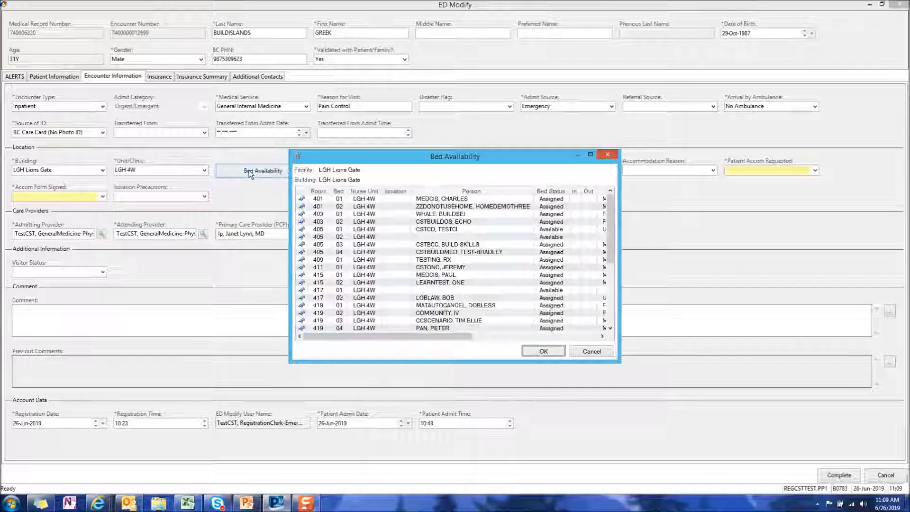
left_click(354, 237)
left_click(543, 351)
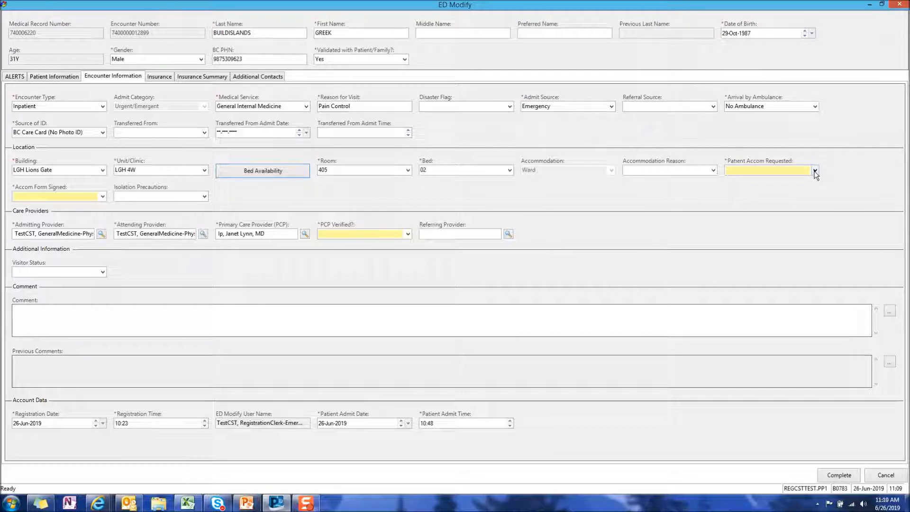
Set the patient's requested accommodation to Semi Private, and set PCP Verified and Accom Form Signed to Yes
left_click(814, 170)
left_click(758, 217)
key("Tab")
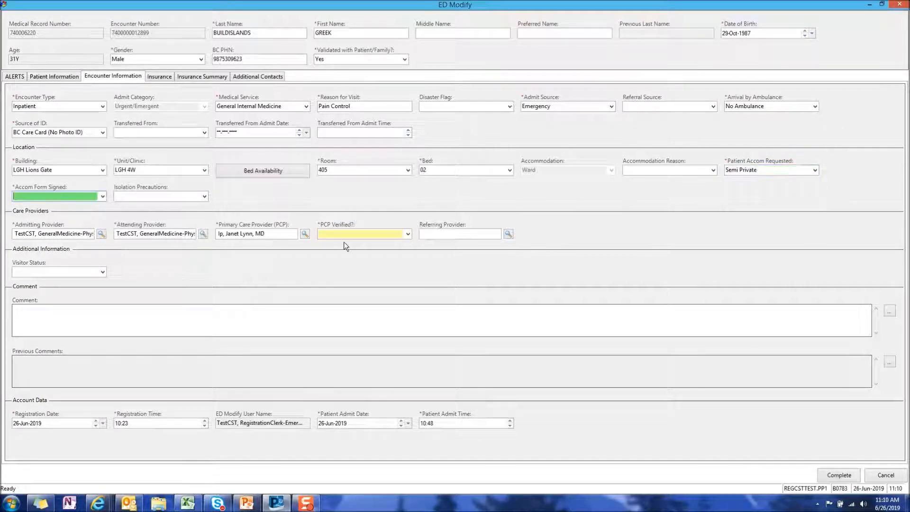
left_click(408, 234)
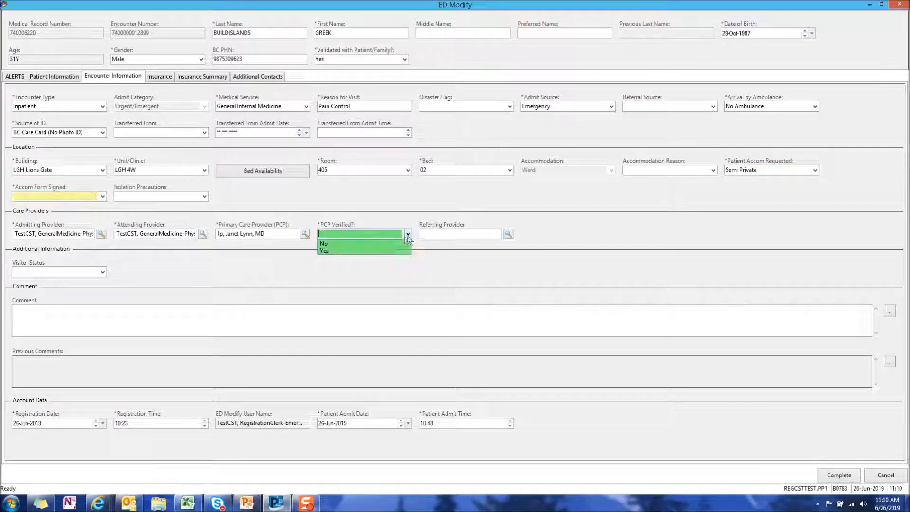
left_click(384, 250)
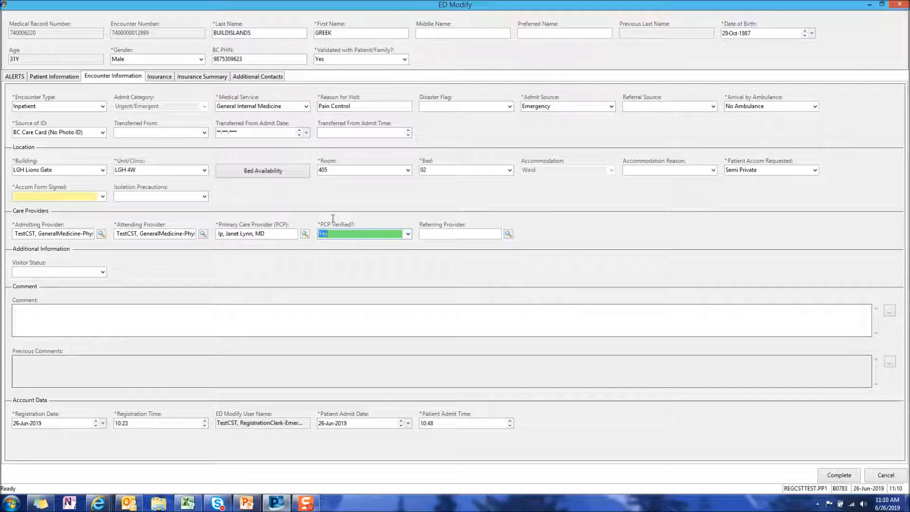
left_click(102, 196)
left_click(91, 214)
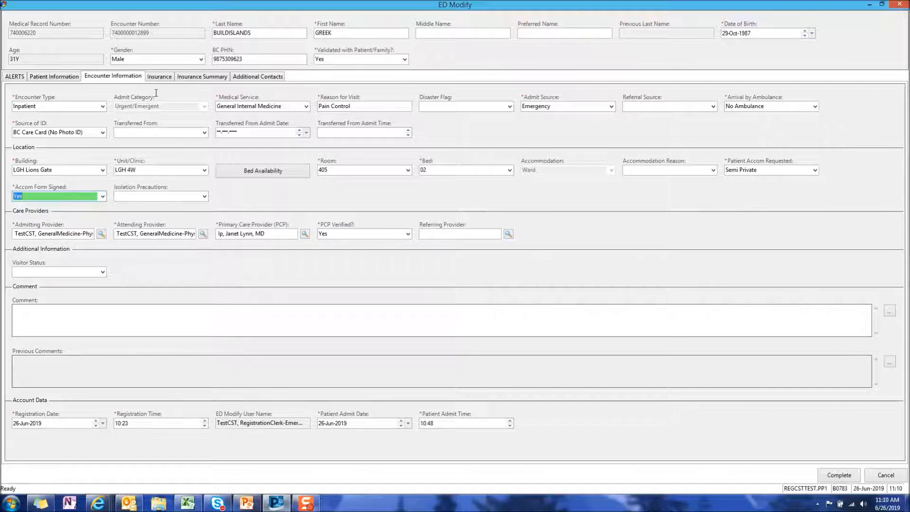
Set Accident Related Visit to No in the insurance information, and review the insurance summary and additional contacts
left_click(160, 77)
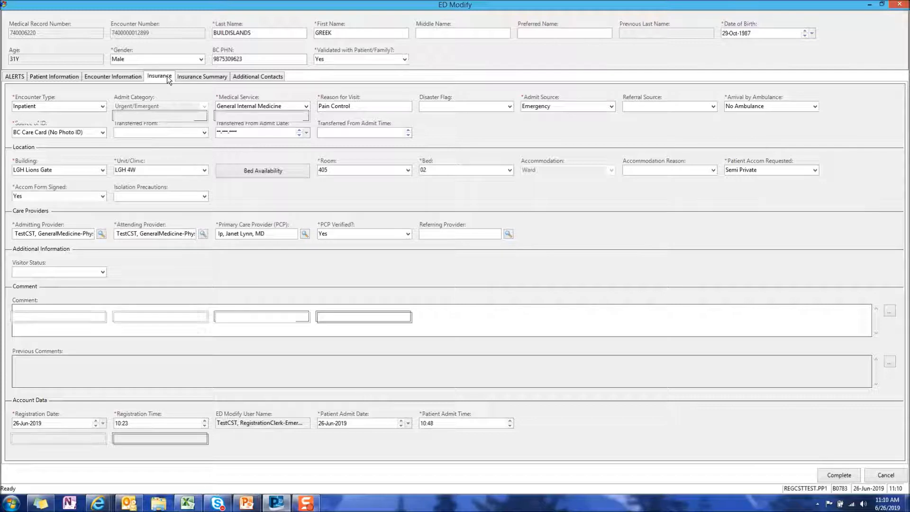
left_click(102, 196)
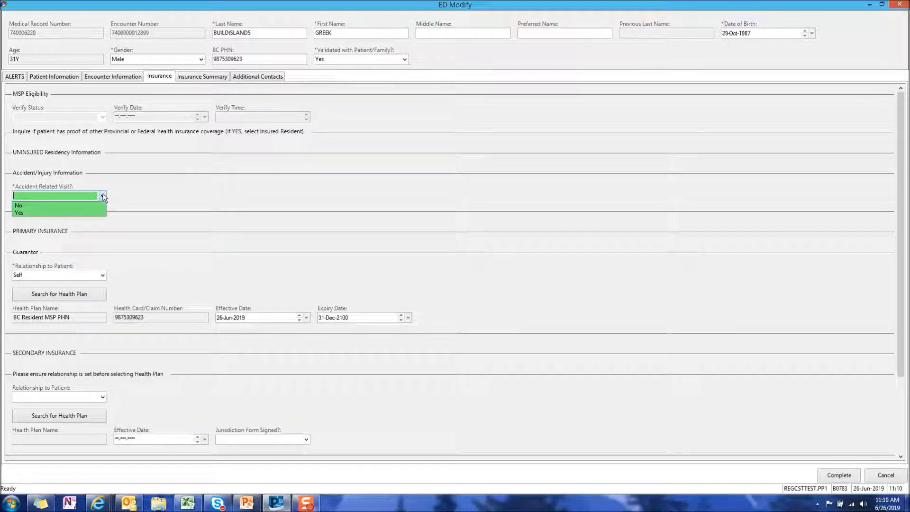
left_click(95, 204)
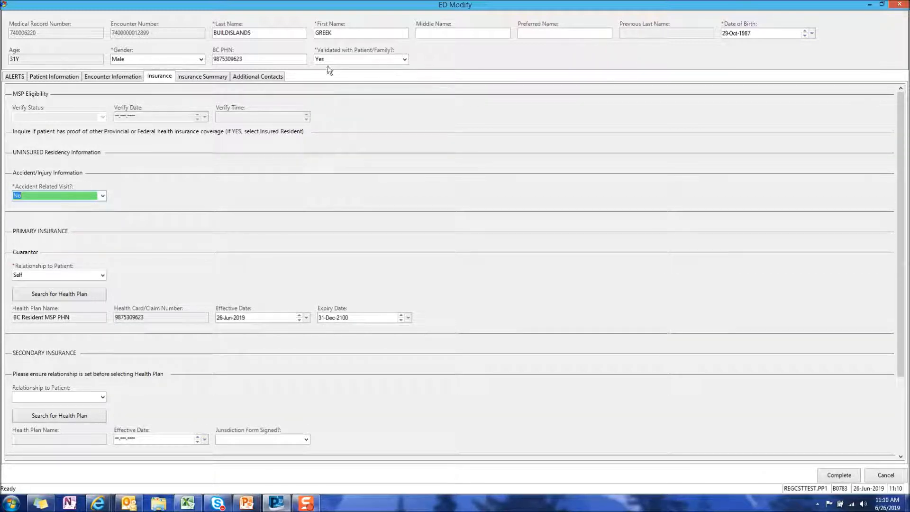
left_click(226, 79)
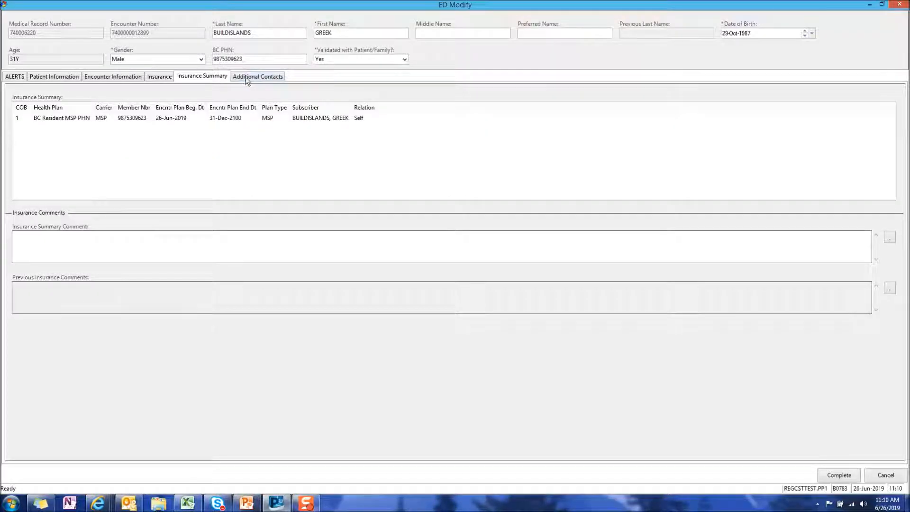
left_click(245, 77)
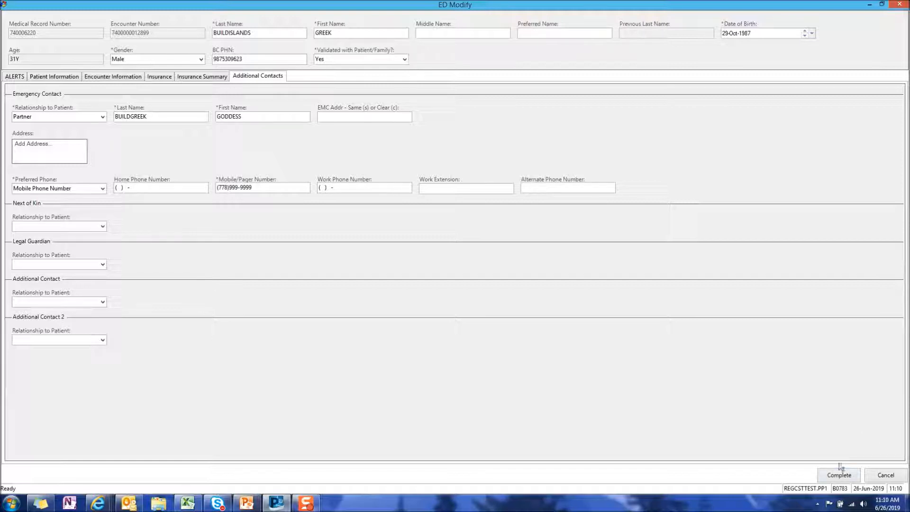
Complete the ED Modify registration without printing any documents
left_click(838, 475)
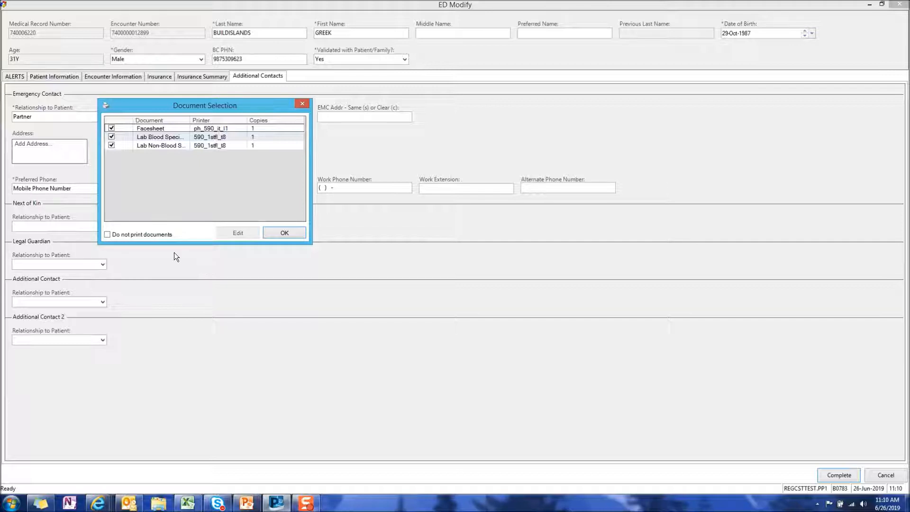
left_click(107, 234)
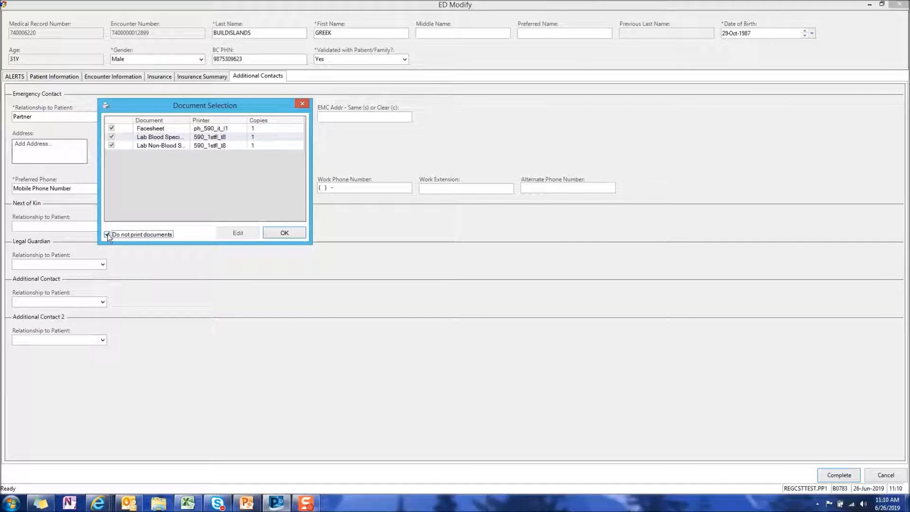
left_click(284, 234)
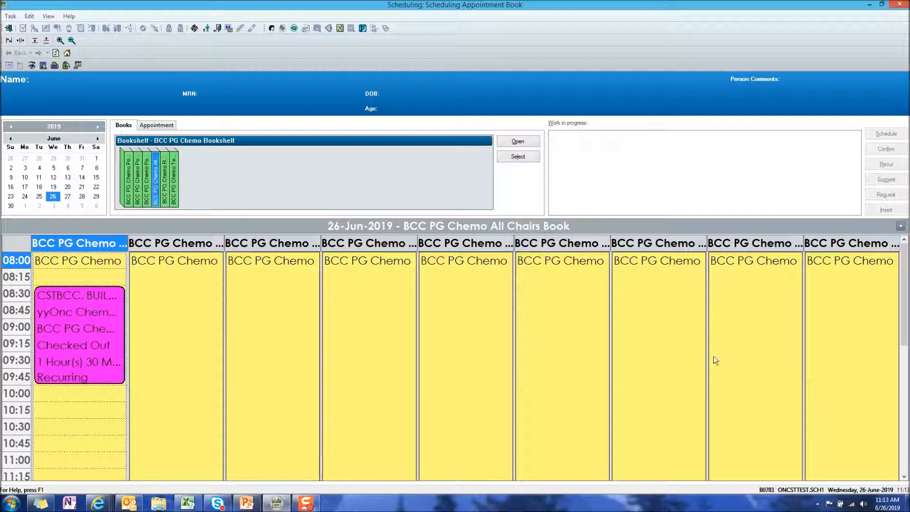
Launch PowerChart from the Scheduling Appointment Book and open the Discern Reporting Portal in a maximized window
left_click(362, 29)
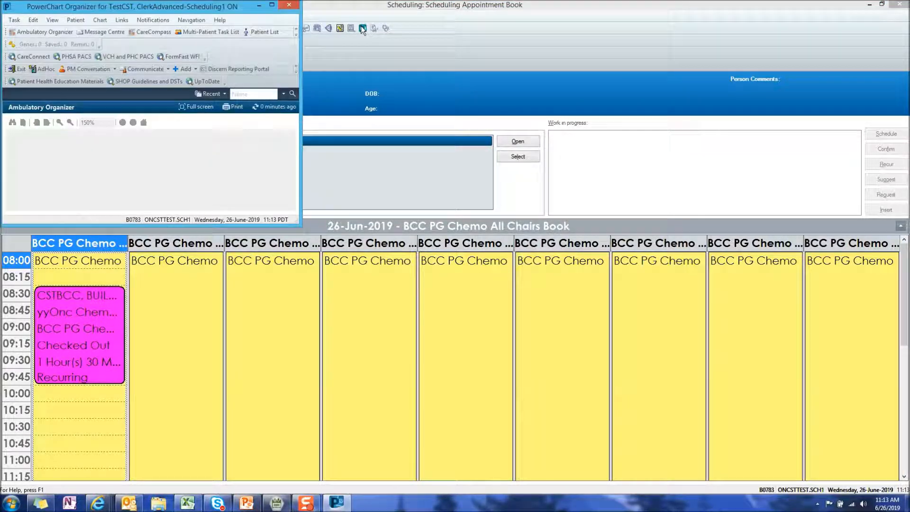
left_click(273, 5)
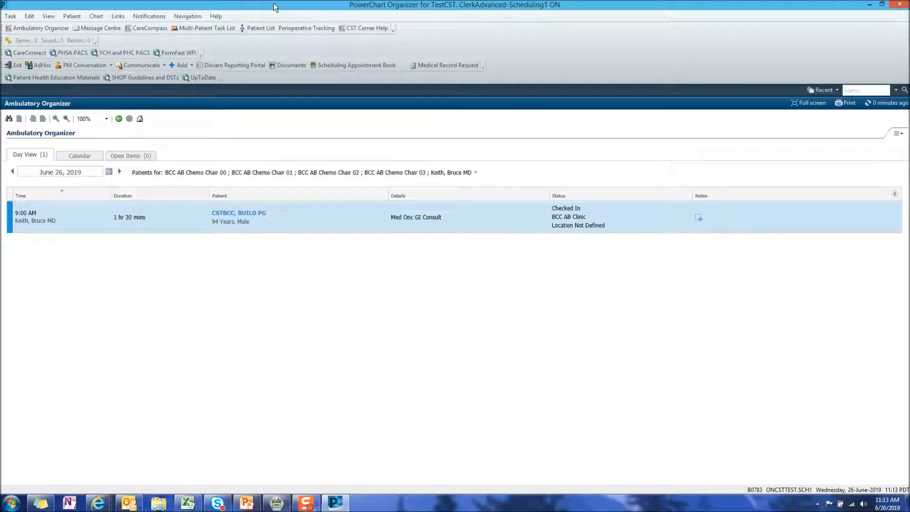
left_click(220, 66)
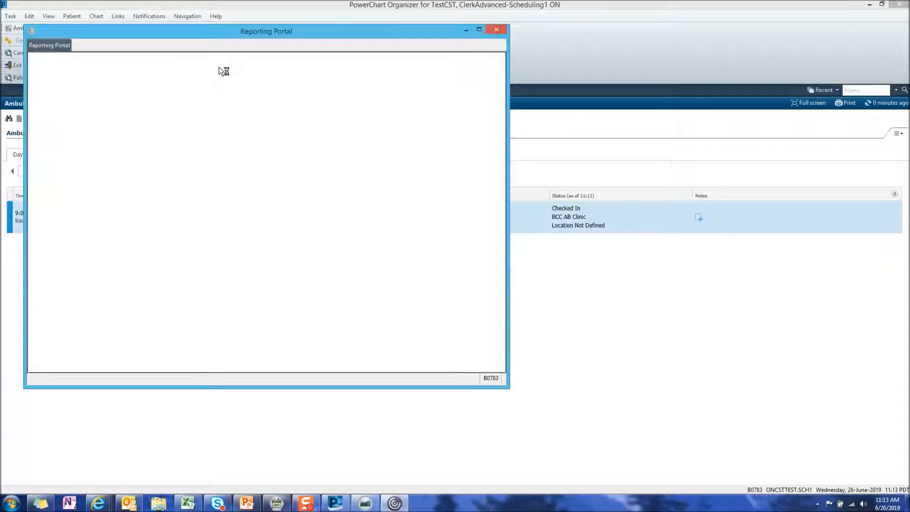
left_click(479, 29)
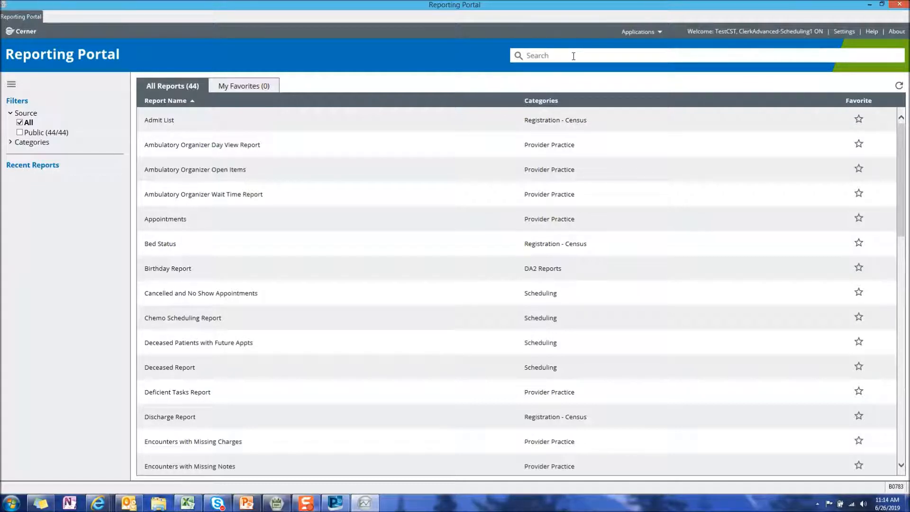
Find the Oncology Patient Admissions Report by searching for "admiss" and run it
left_click(543, 55)
type("admiss")
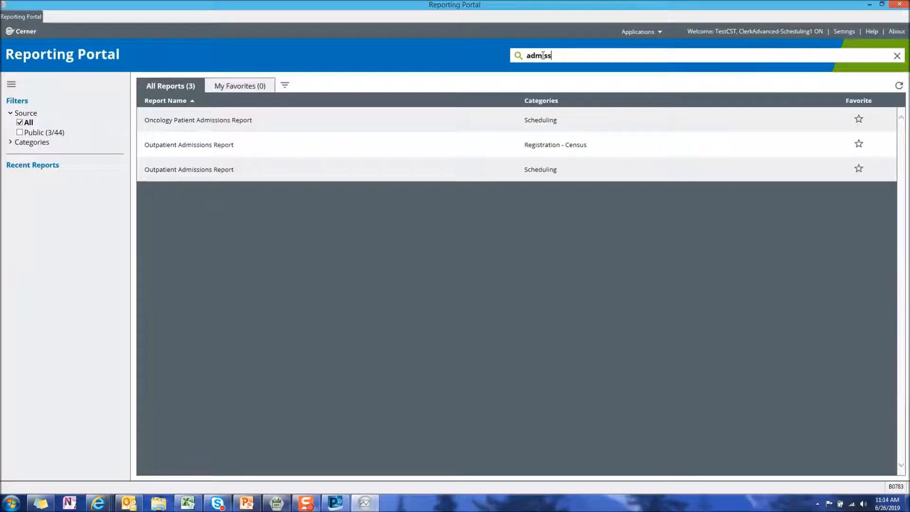
left_click(208, 124)
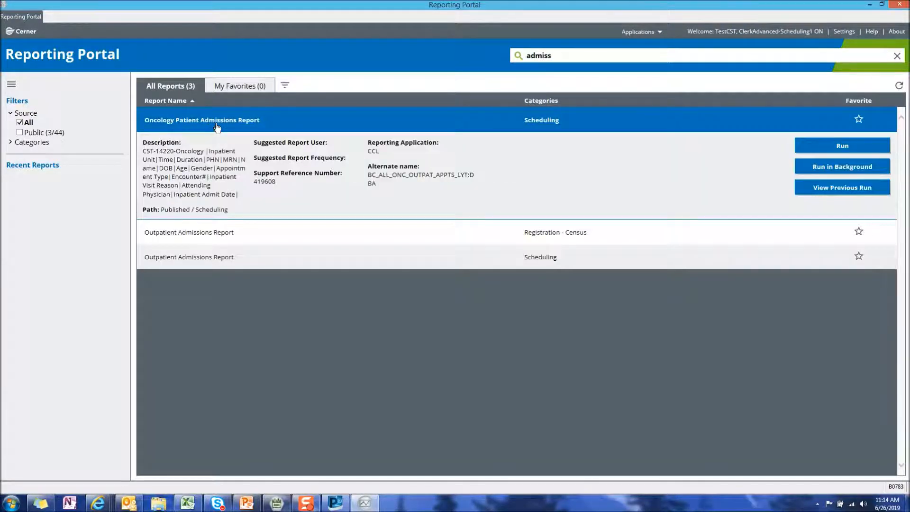
left_click(844, 147)
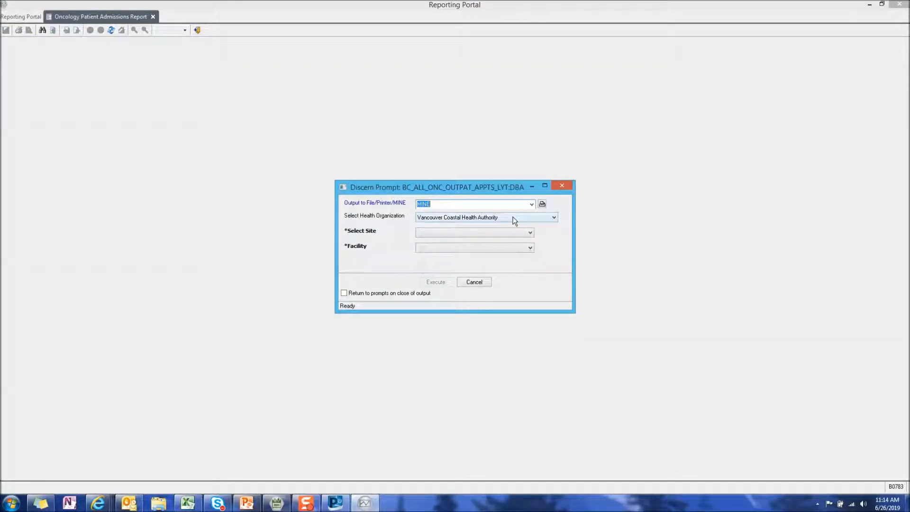
Execute the report for the site Lions Gate Hospital and the facility LGH Lions Gate Hospital
left_click(531, 233)
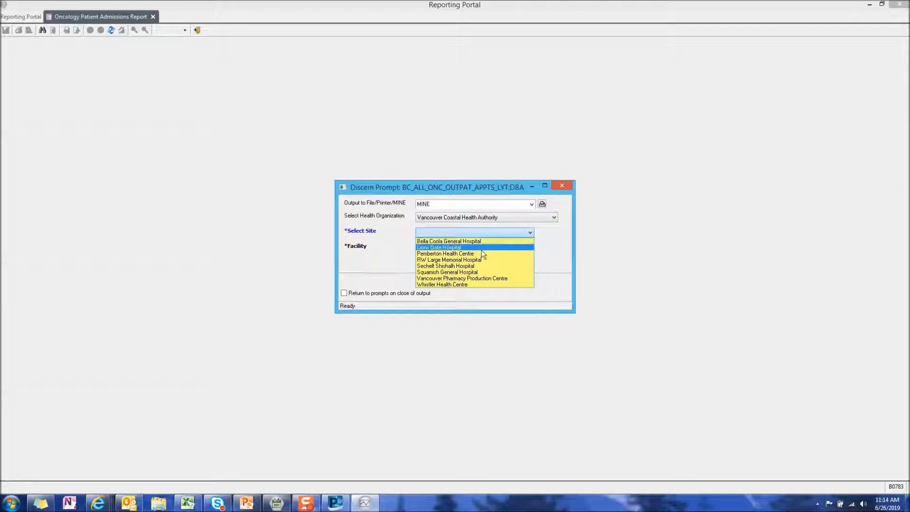
left_click(481, 247)
left_click(530, 247)
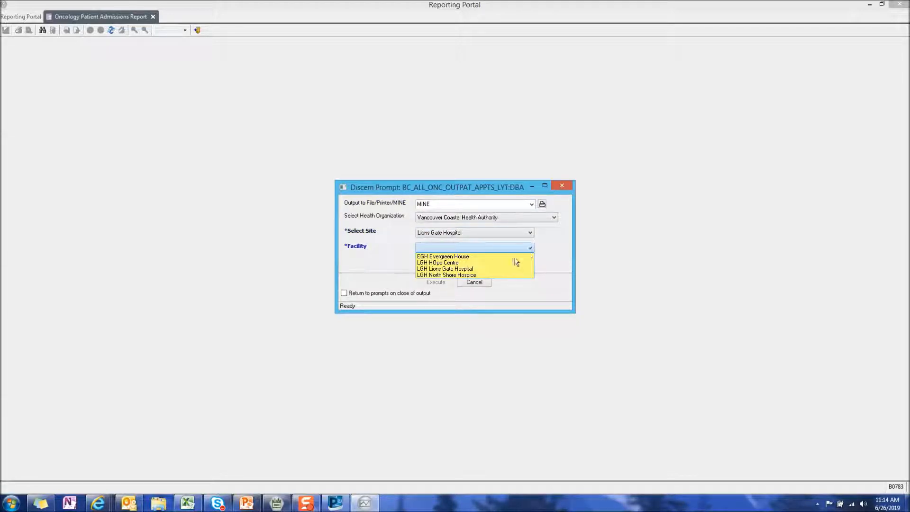
left_click(498, 267)
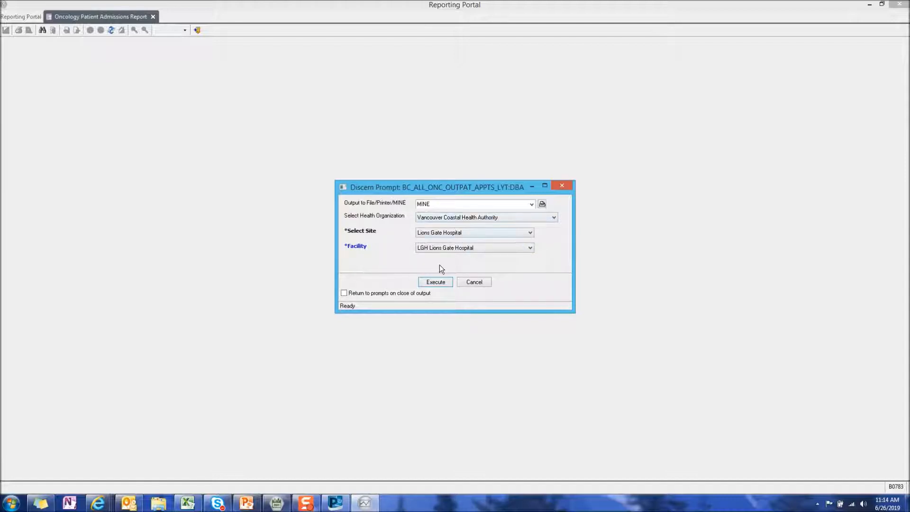
left_click(440, 283)
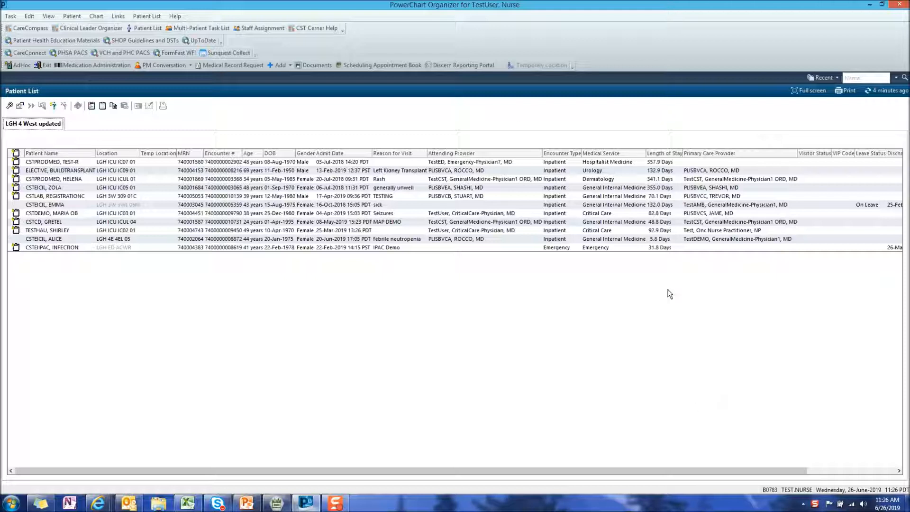
In CareCompass, find the patient by last and first name and add the LGH Lions Gate inpatient encounter to the patient list
left_click(42, 28)
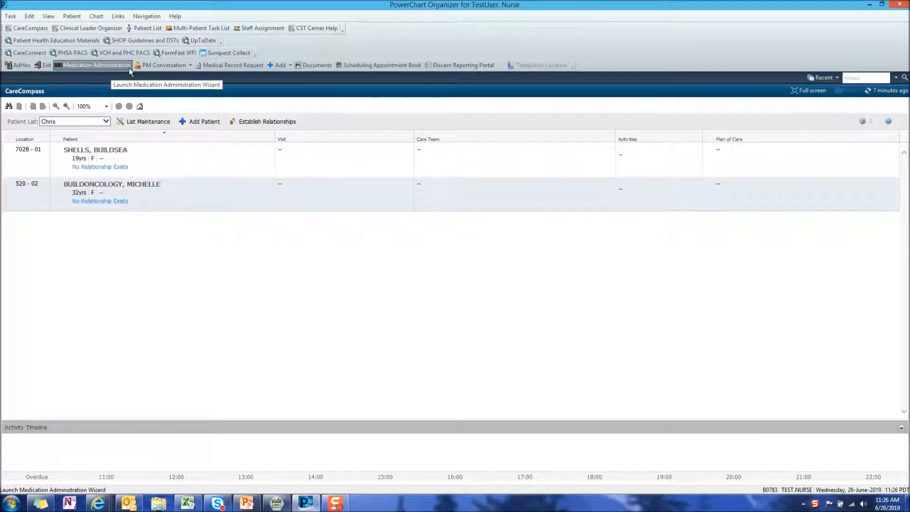
left_click(183, 122)
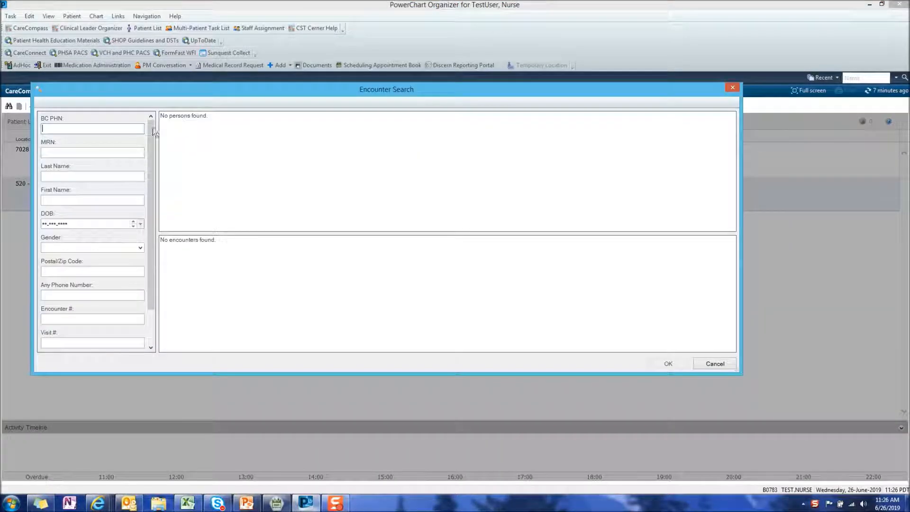
left_click(61, 176)
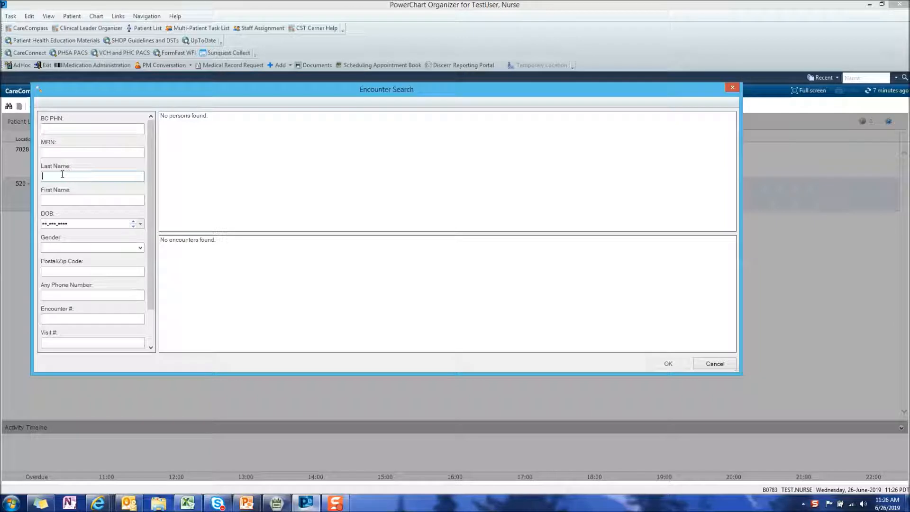
type("build")
key("Tab")
type("greek")
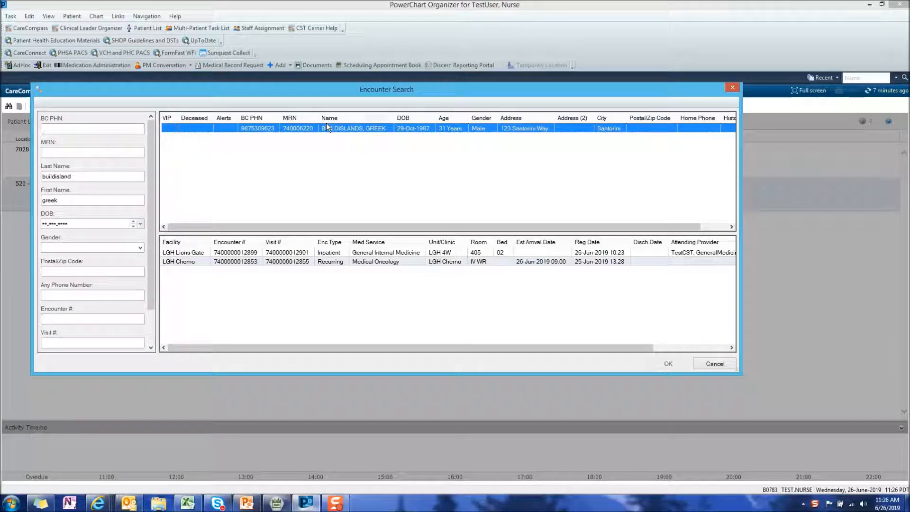
left_click(326, 252)
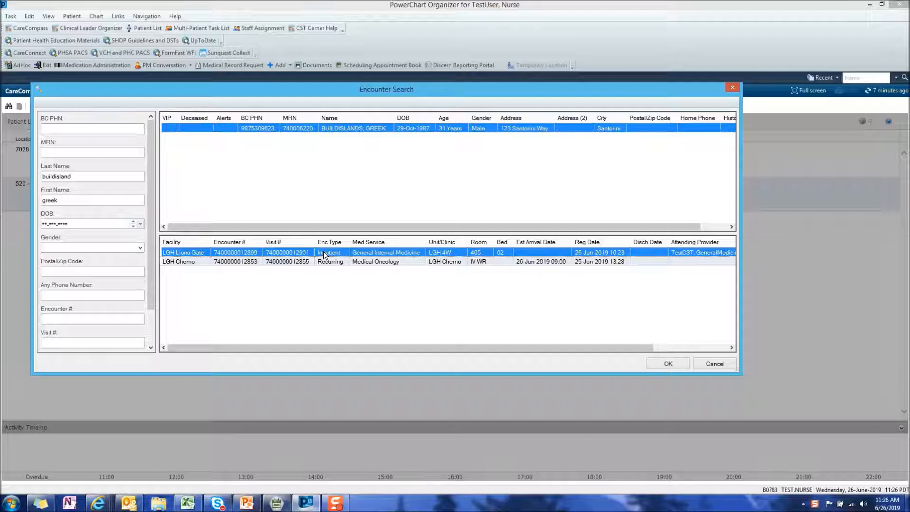
left_click(681, 364)
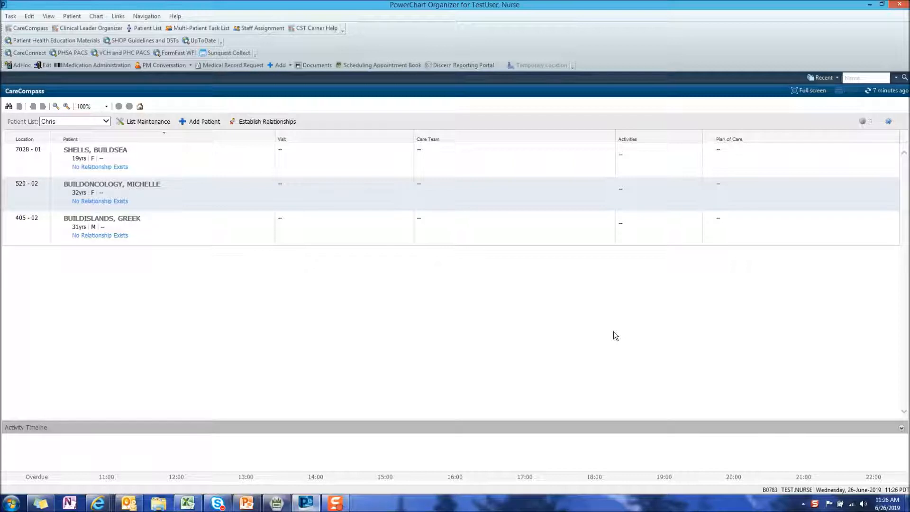
Establish a Nurse relationship with all listed patients and mark all new orders as reviewed for the patient in 405 - 02
left_click(254, 122)
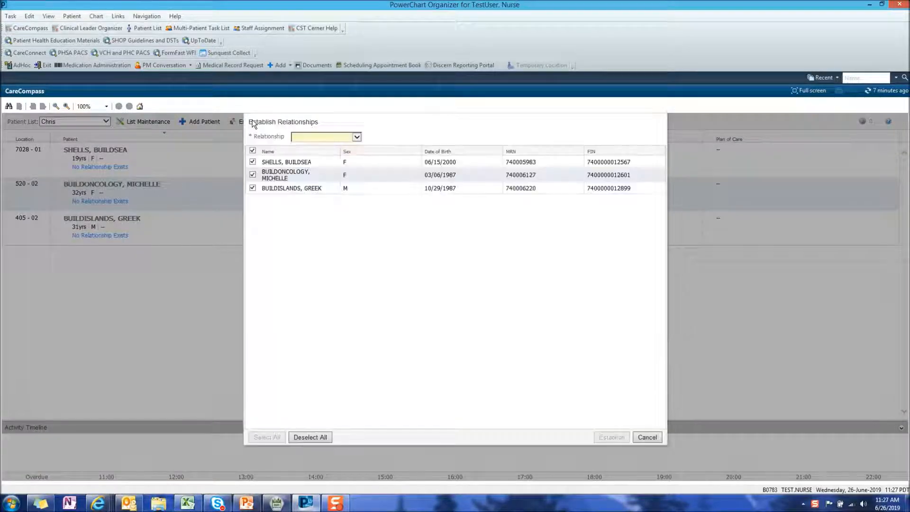
left_click(356, 138)
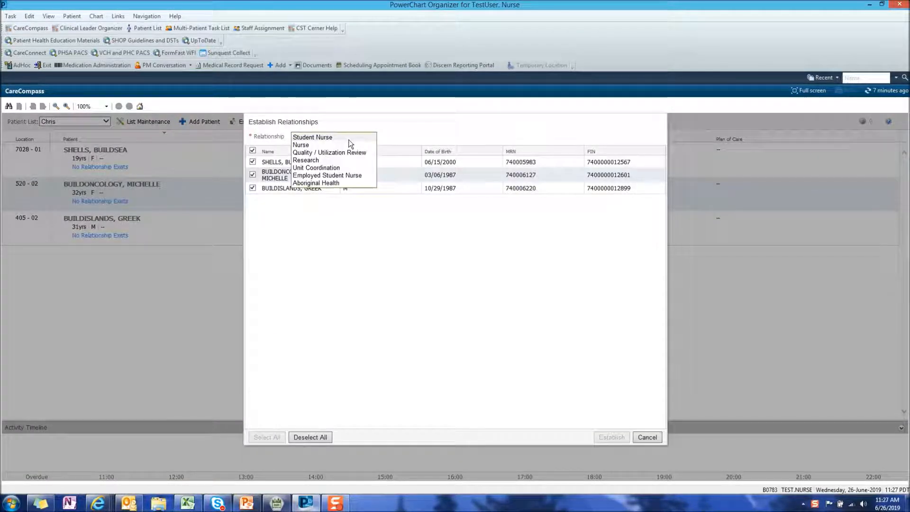
left_click(345, 145)
left_click(610, 437)
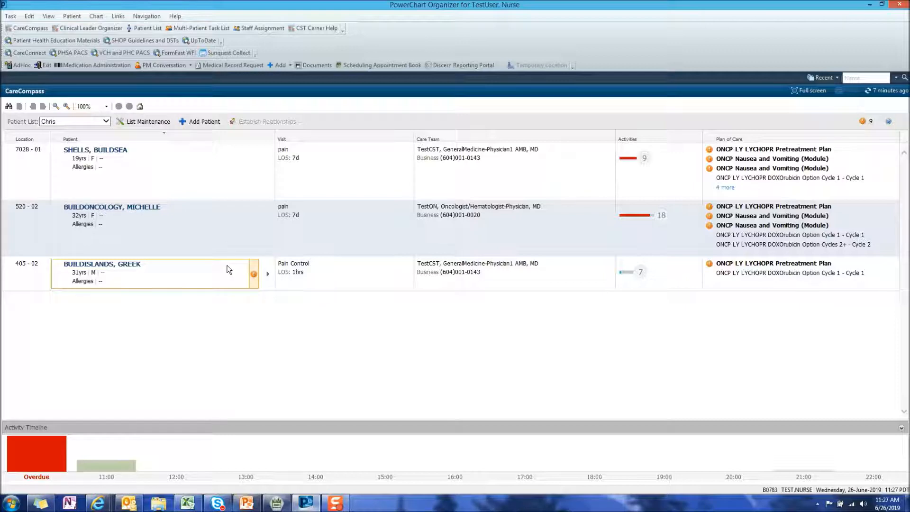
left_click(254, 274)
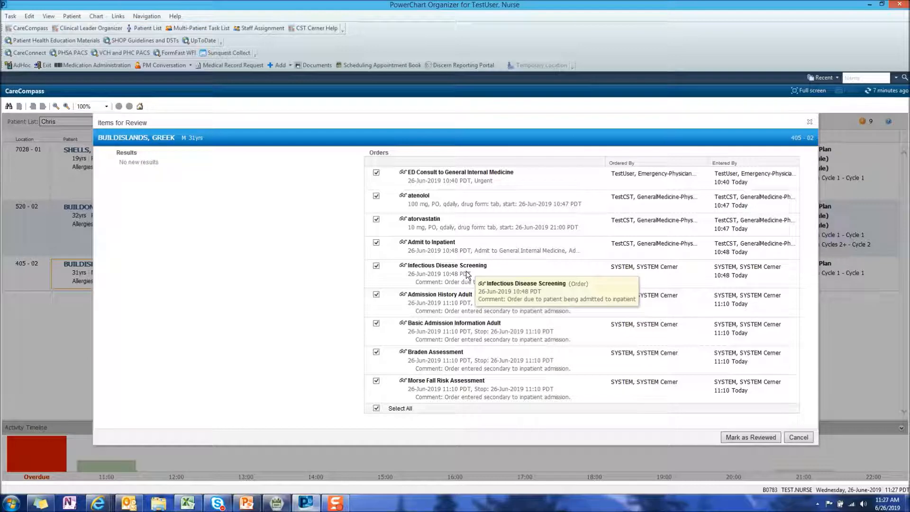
left_click(757, 436)
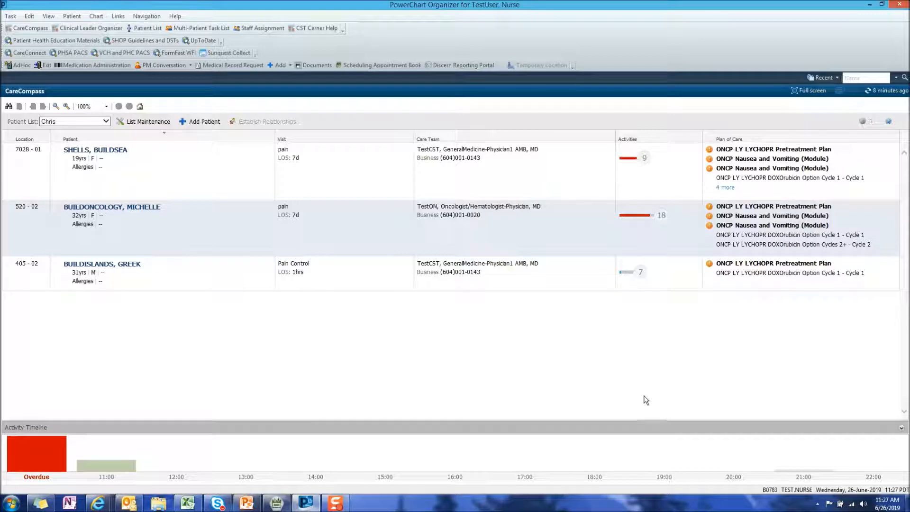
Start documenting the Basic Admission Information Adult activity for the patient in 405 - 02 and mark all allergies as reviewed
left_click(633, 272)
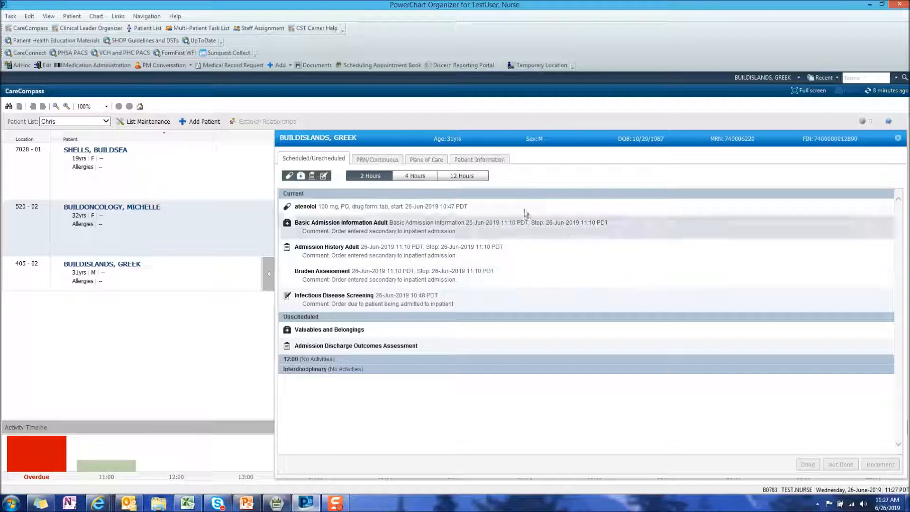
left_click(417, 224)
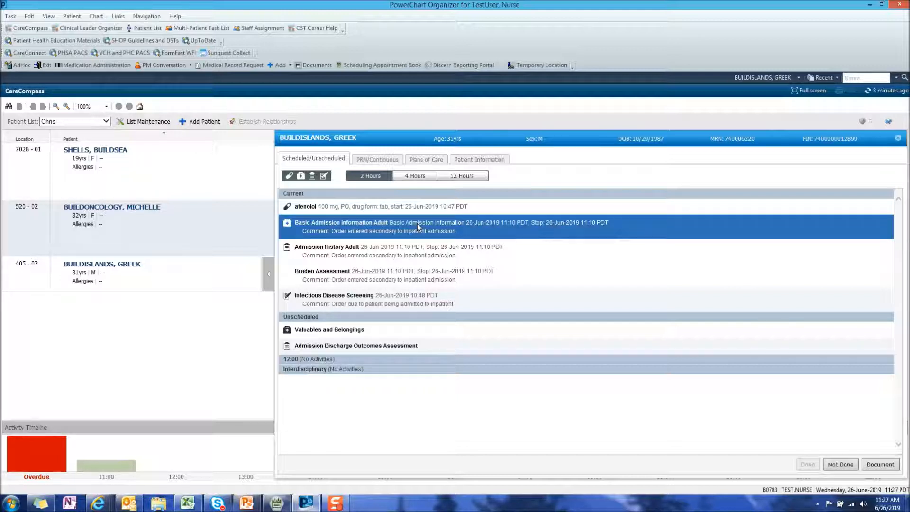
left_click(880, 464)
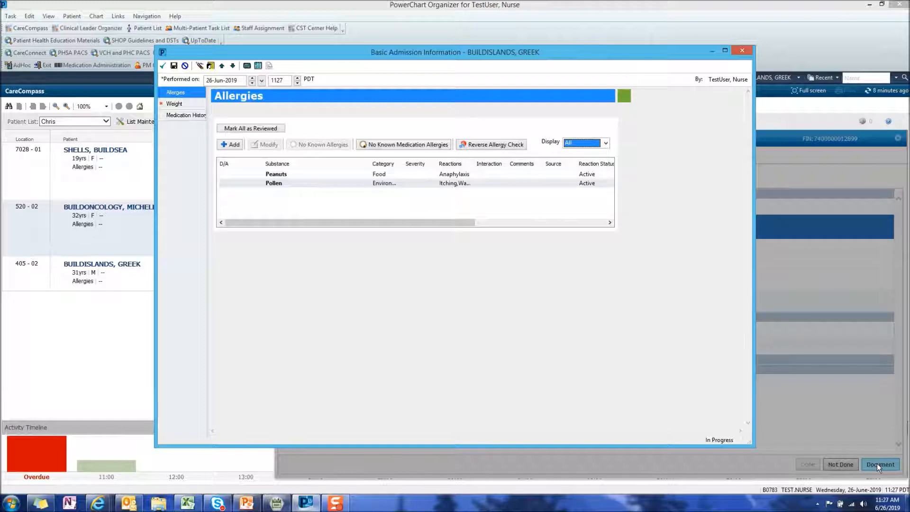
left_click(245, 127)
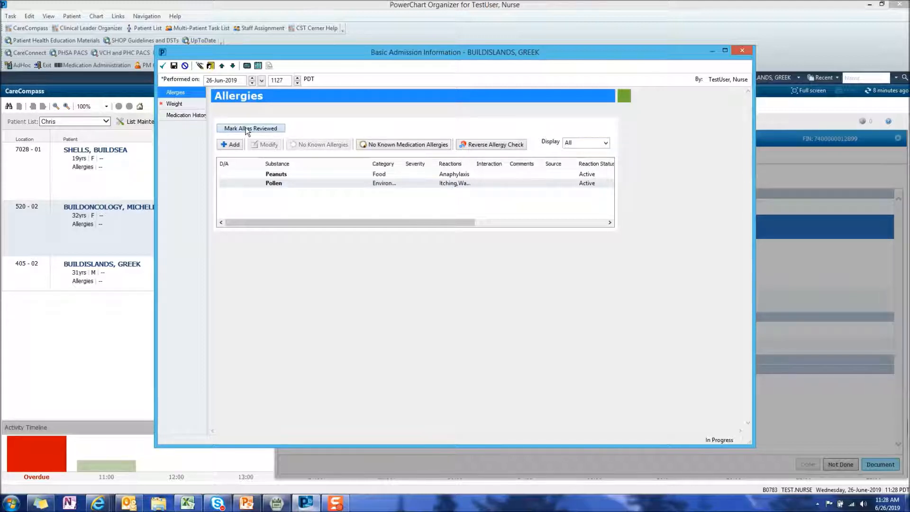
Record a dosing weight of 70 kg with Measured as its source
left_click(182, 104)
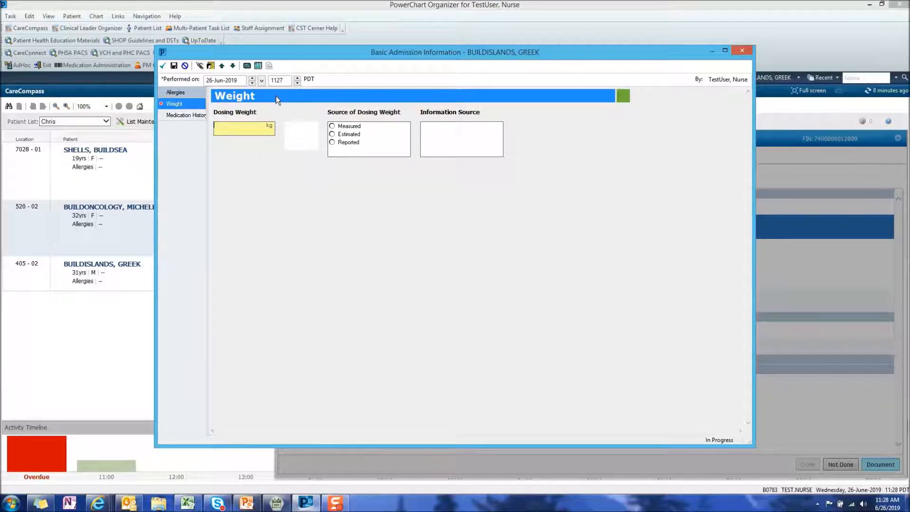
type("70")
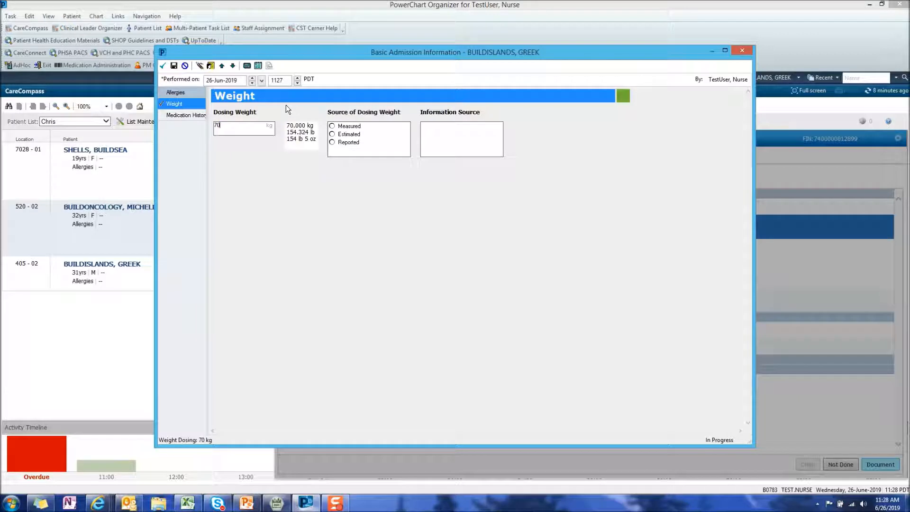
left_click(331, 125)
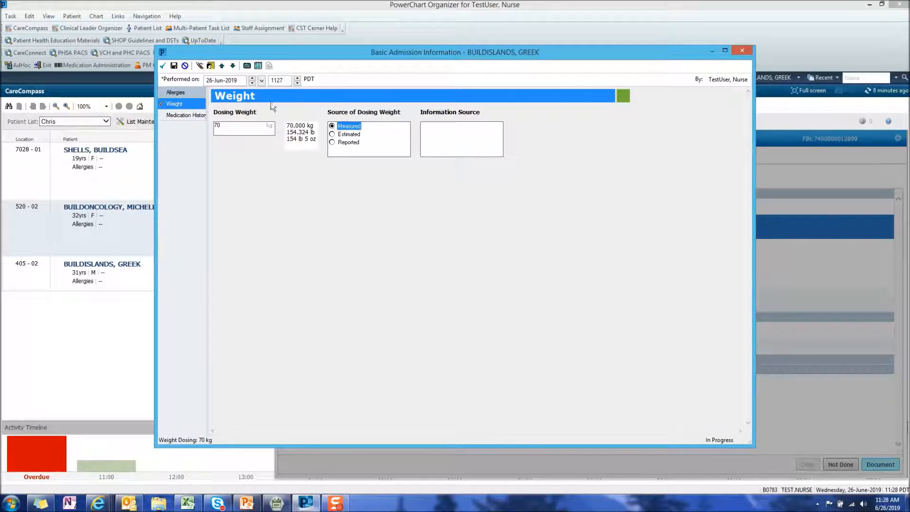
Review the documented home medications in the Medication History section and sign the Basic Admission Information form
left_click(178, 115)
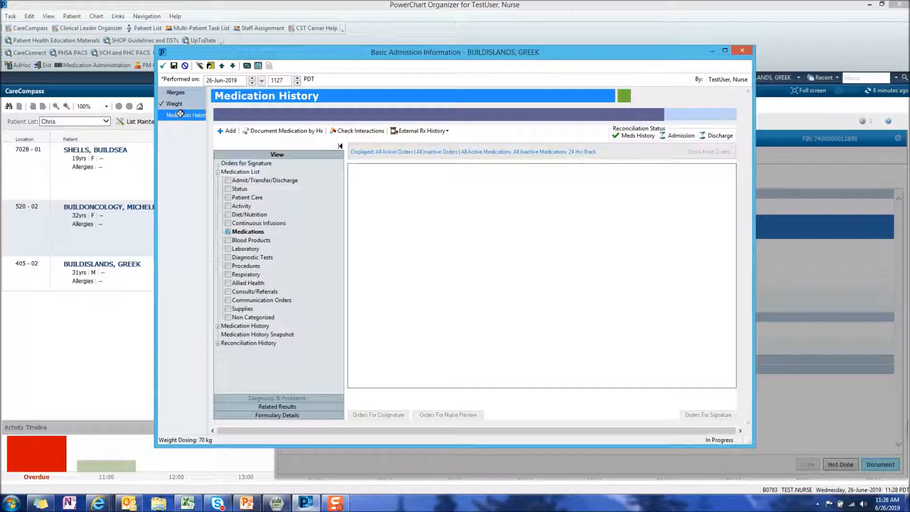
left_click(258, 132)
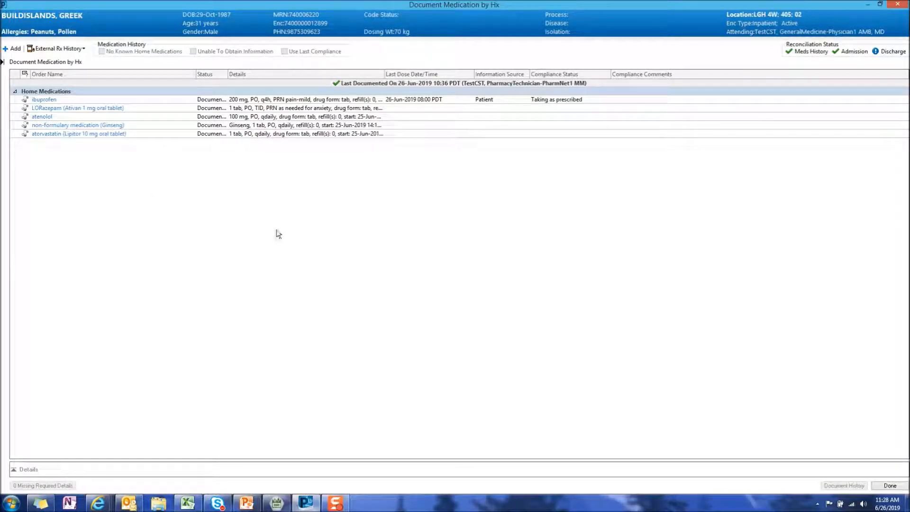
left_click(889, 486)
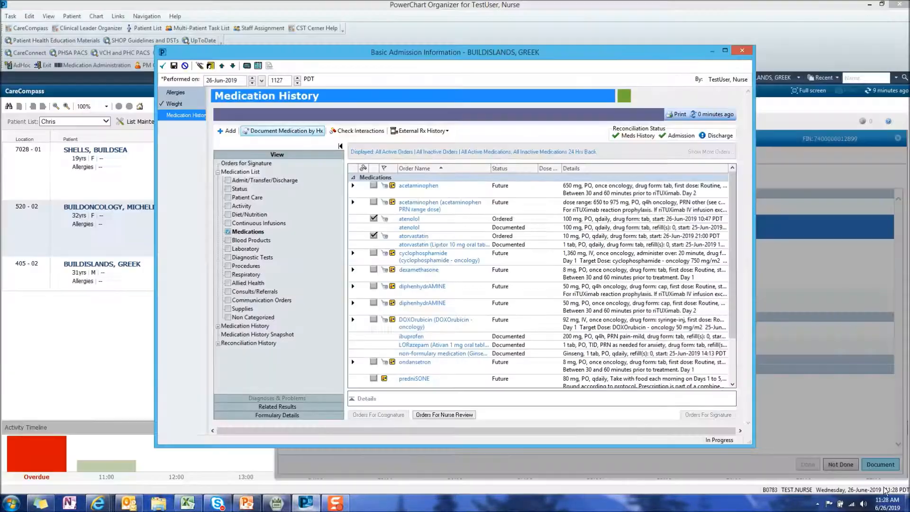
left_click(162, 68)
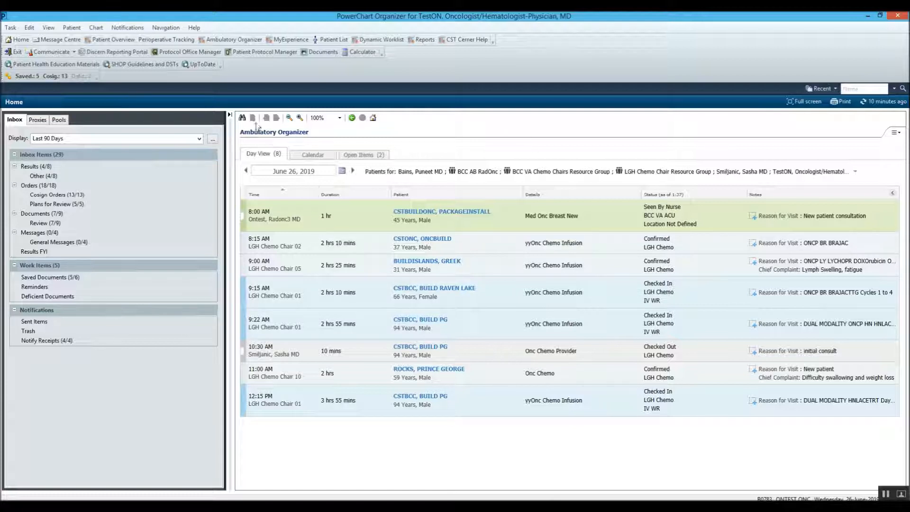
As the oncologist, open the chart of the LGH 4W 405 02 inpatient from the LGH 4 West patient list
left_click(321, 44)
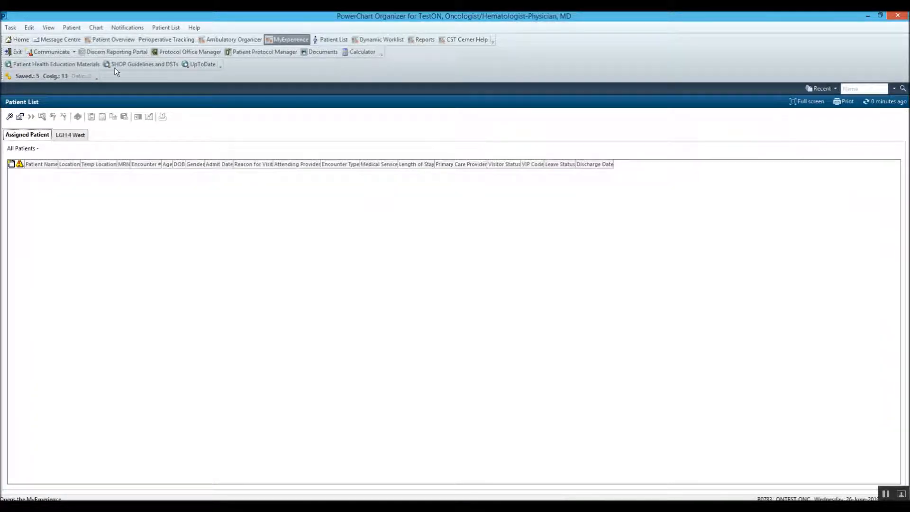
left_click(69, 136)
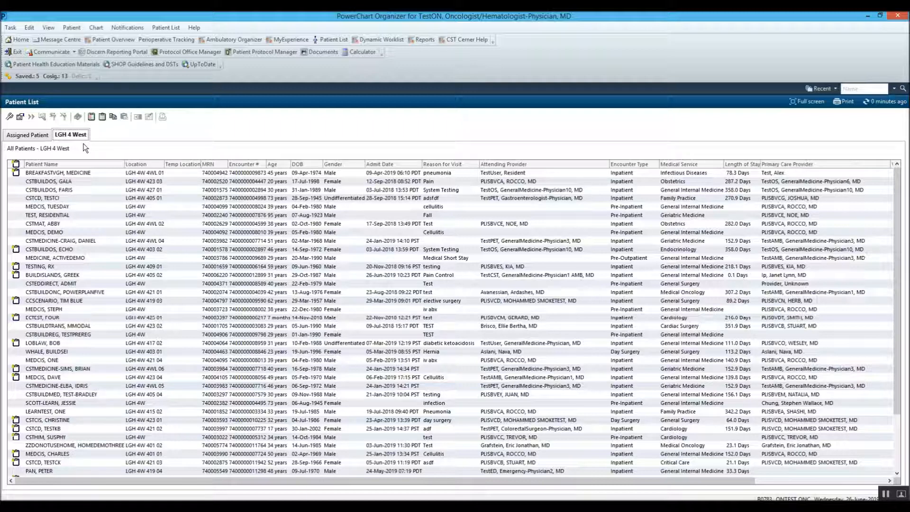
left_click(79, 275)
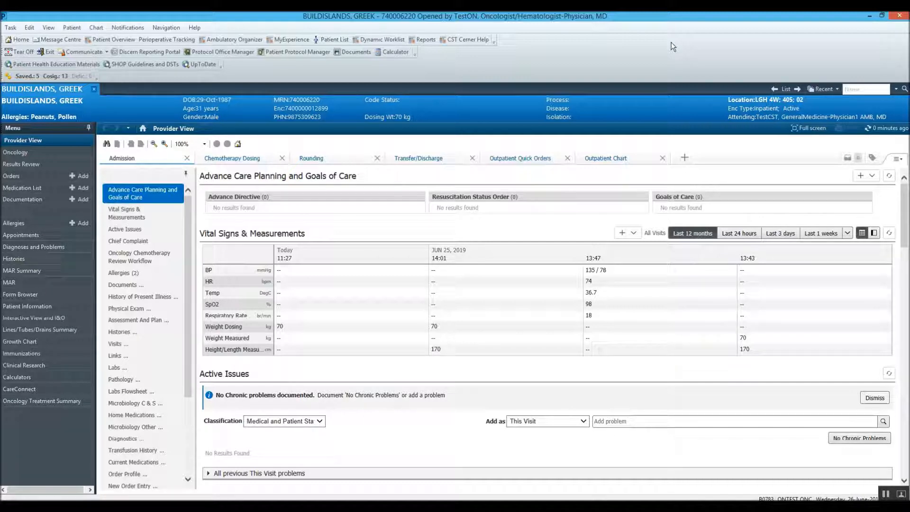
Collapse the pretreatment and Cycle 1 plans in the patient's orders and display the Cycle 2 Chemotherapy (Day 1) phase of ONCP LY LYCHOPR DOXOrubicin
left_click(23, 175)
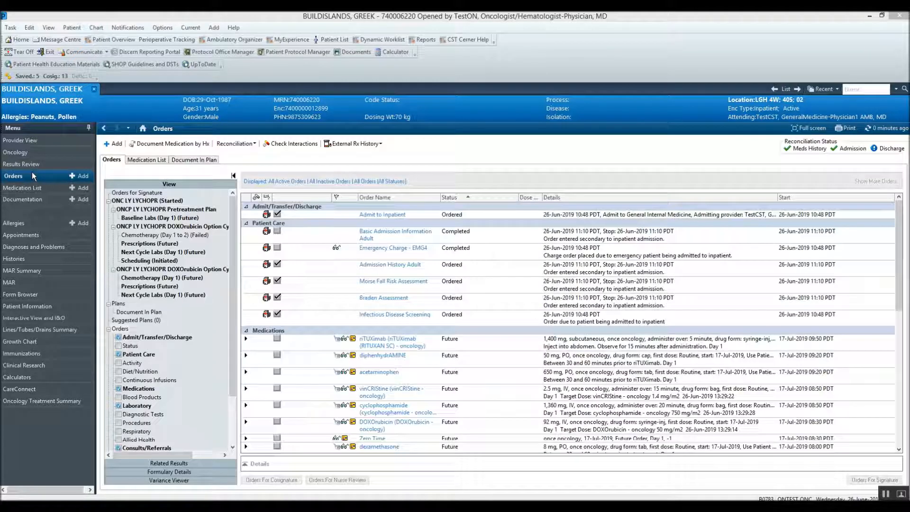
left_click(113, 209)
left_click(113, 217)
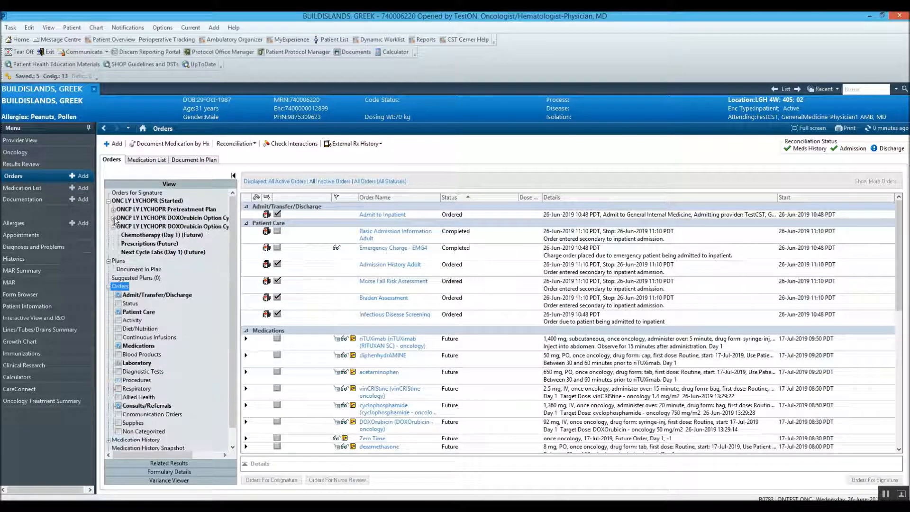
left_click(175, 235)
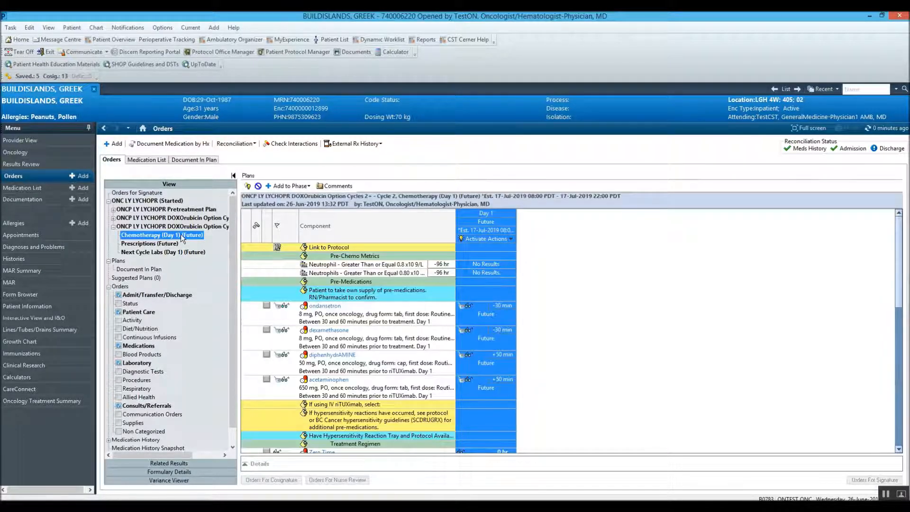
Add the OK to Proceed with Treatment order to the Cycle 2 chemotherapy phase with the details "please provide treatment as inpatient"
left_click(248, 186)
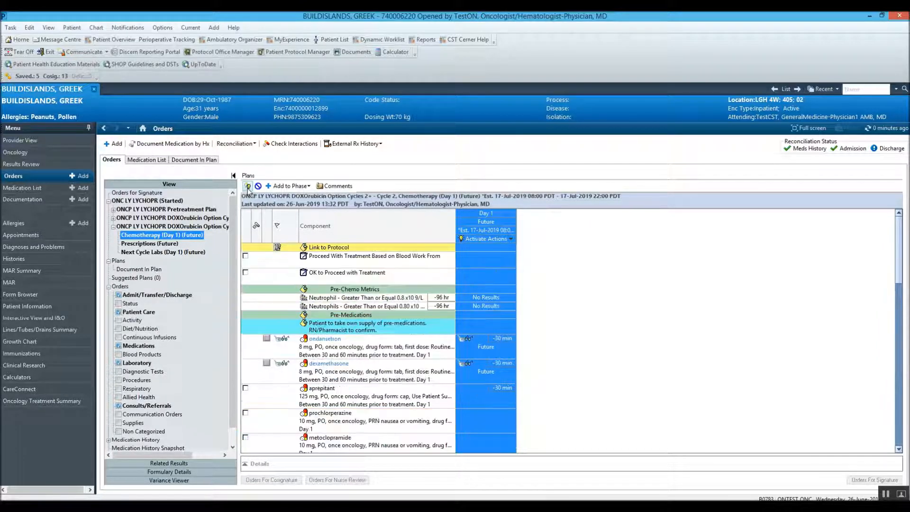
left_click(246, 273)
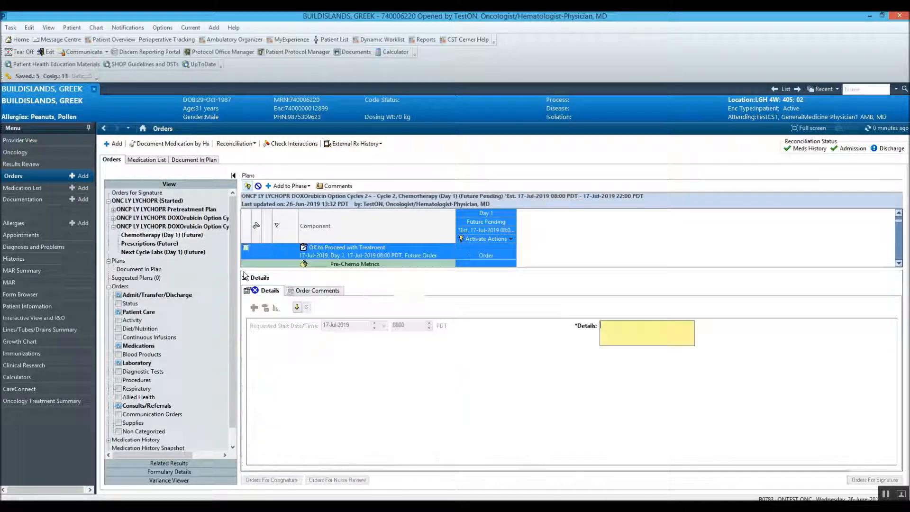
left_click(619, 335)
type("please provide treatmen")
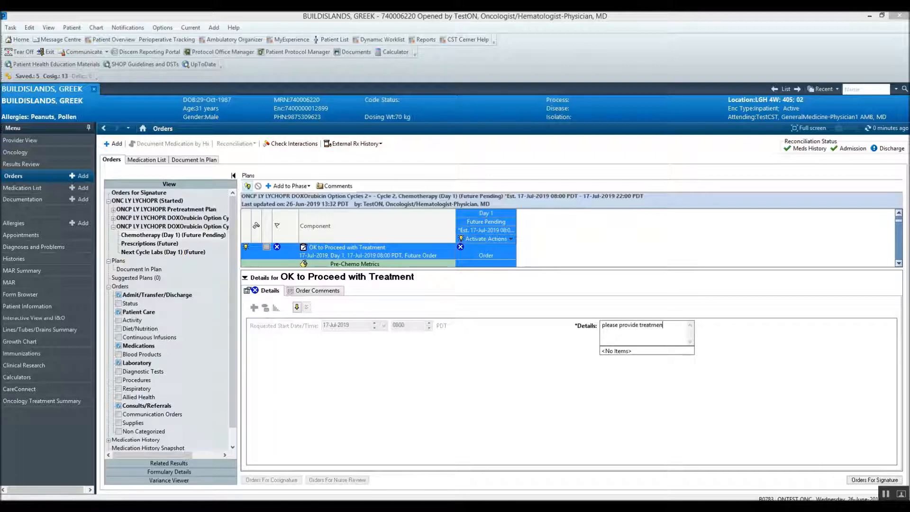
type("t as inpatient")
left_click(244, 278)
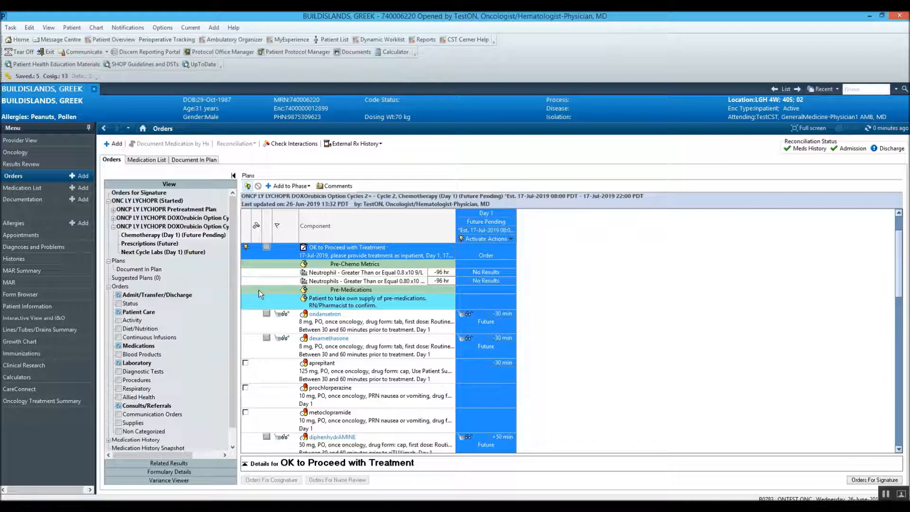
Modify the ondansetron pre-medication order in Cycle 2 Day 1 so that Use Patient Supply is No
left_click(311, 320)
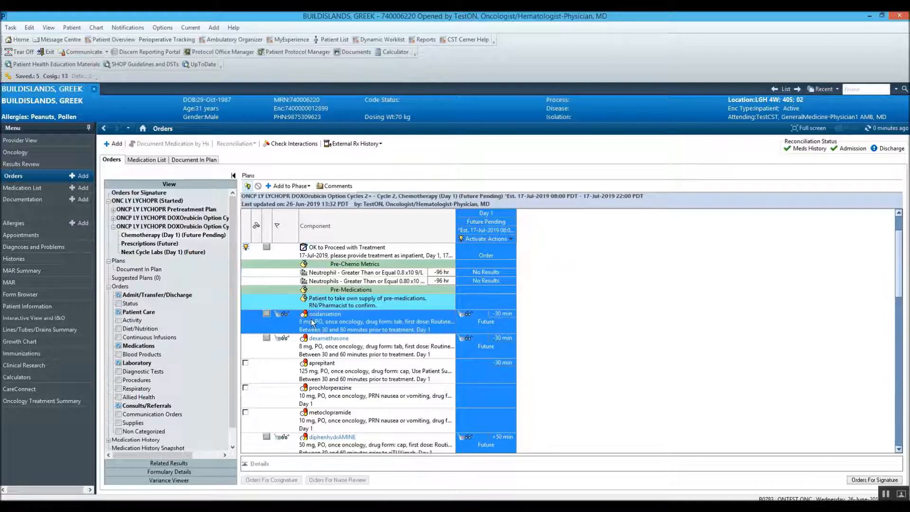
right_click(311, 321)
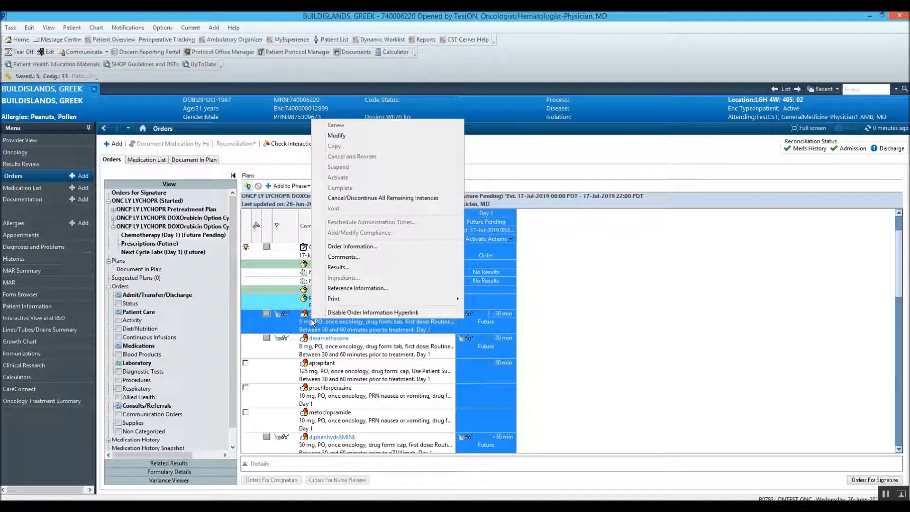
left_click(345, 135)
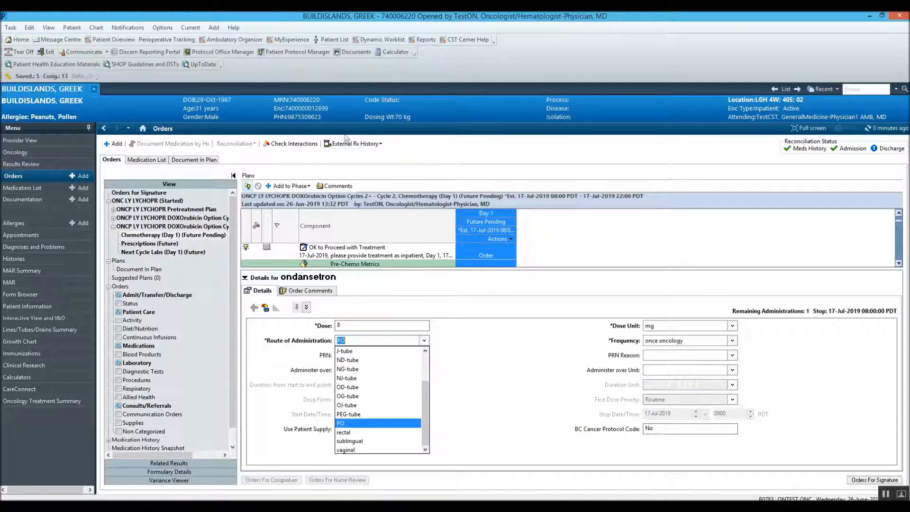
left_click(375, 422)
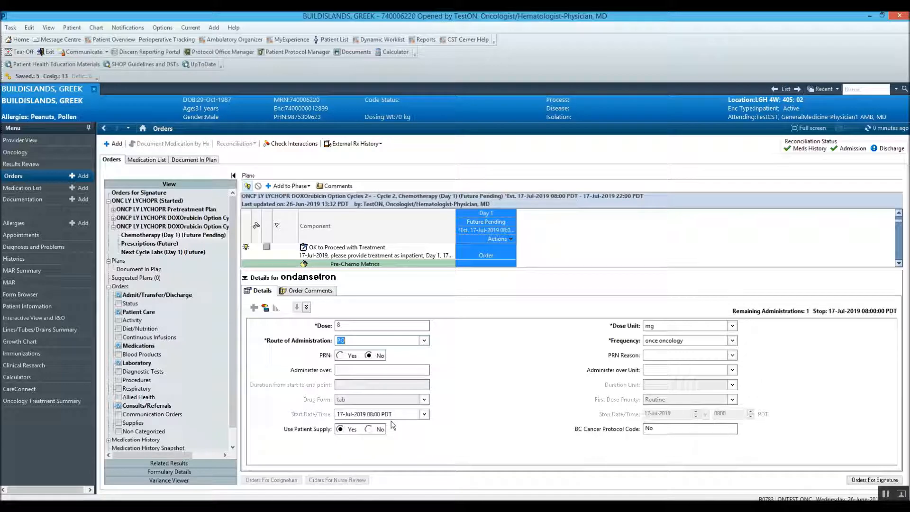
left_click(369, 428)
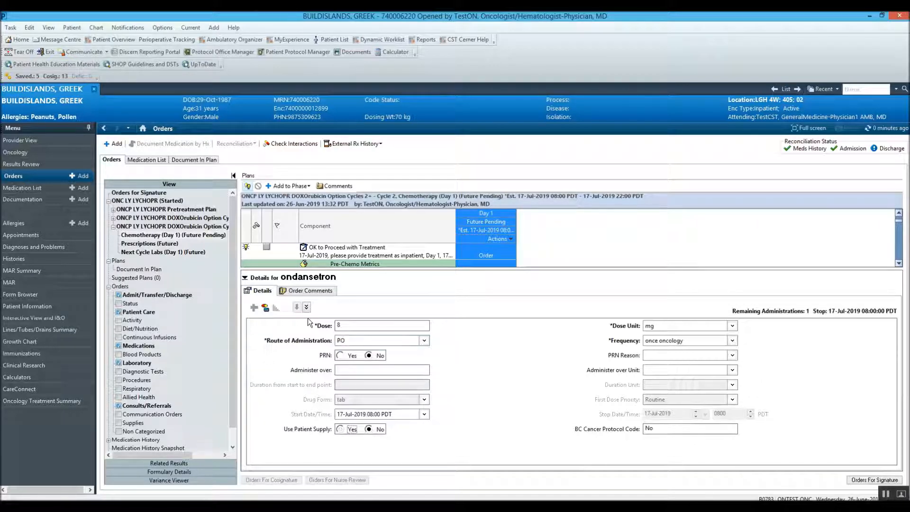
left_click(245, 278)
Modify the dexamethasone pre-medication order in Cycle 2 Day 1 so that Use Patient Supply is No
left_click(285, 345)
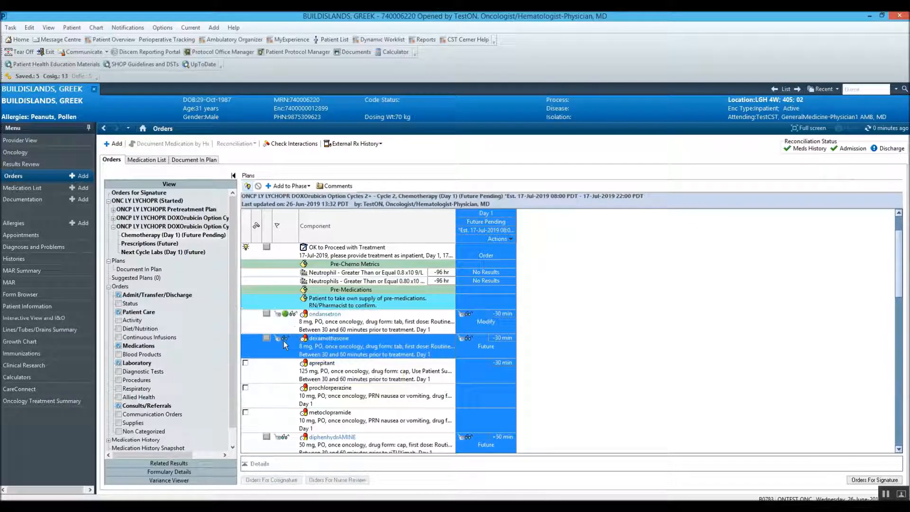
right_click(284, 344)
left_click(322, 152)
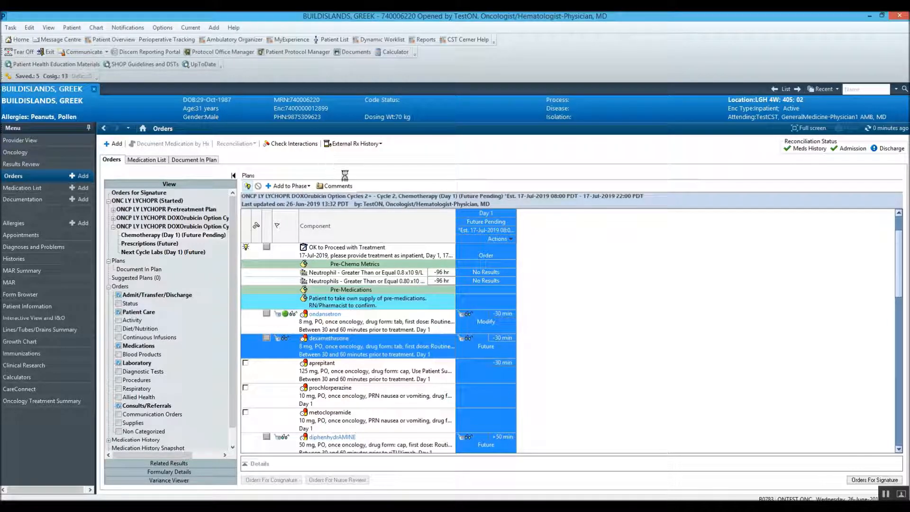
left_click(440, 395)
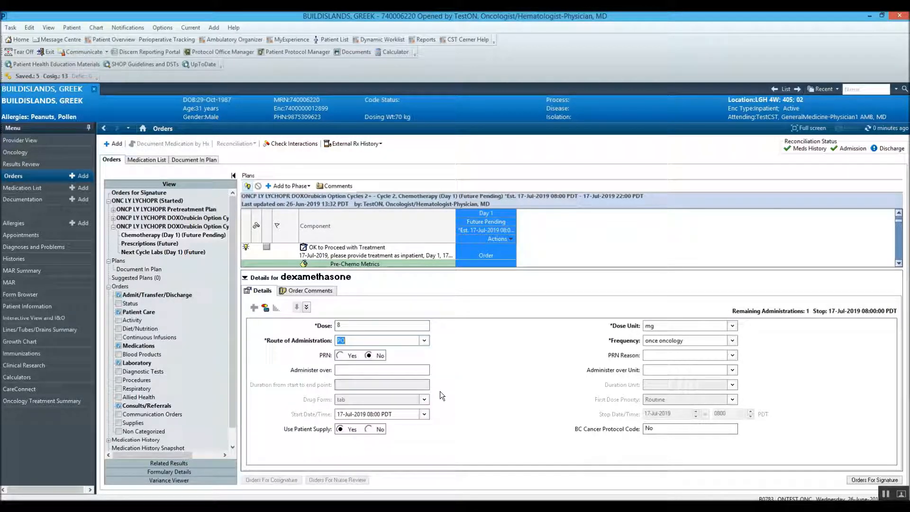
left_click(369, 429)
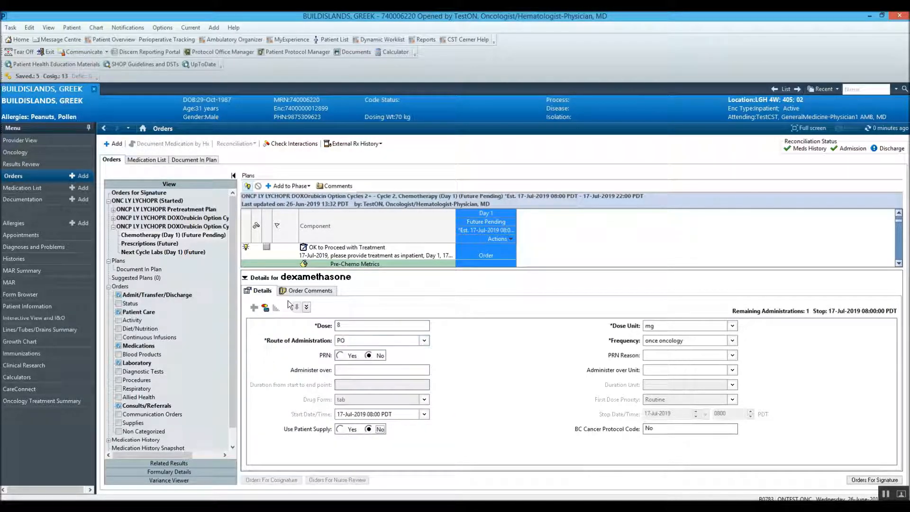
left_click(245, 277)
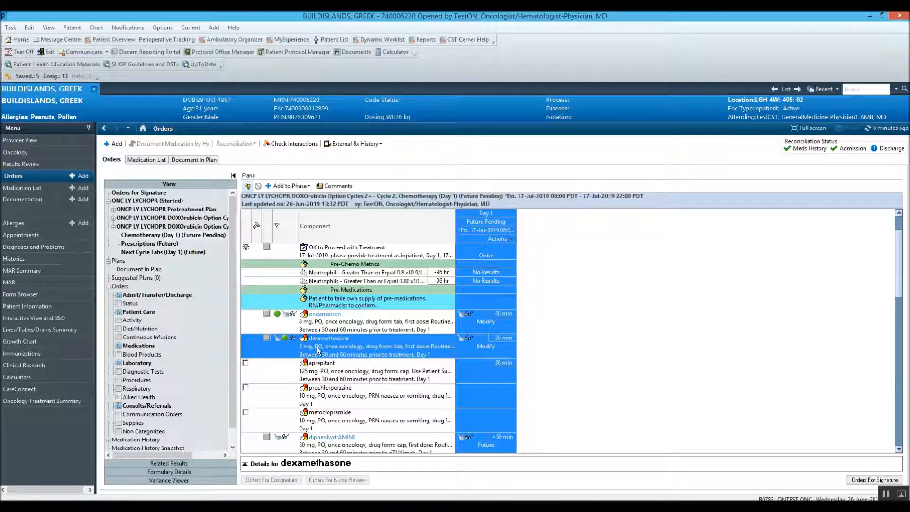
Convert the Cycle 2 predniSONE prescription to an inpatient order and cancel the future outpatient prescription
mouse_move(317, 350)
left_click_drag(898, 254, 887, 383)
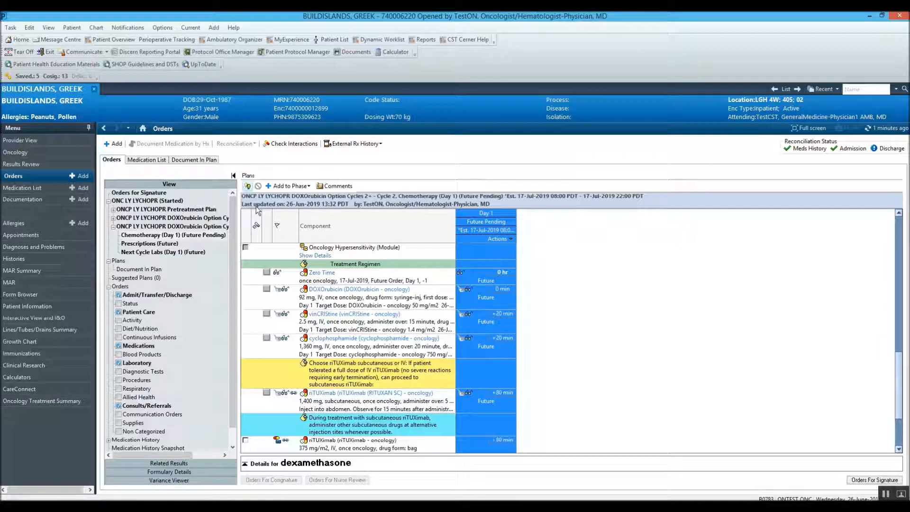
left_click(148, 244)
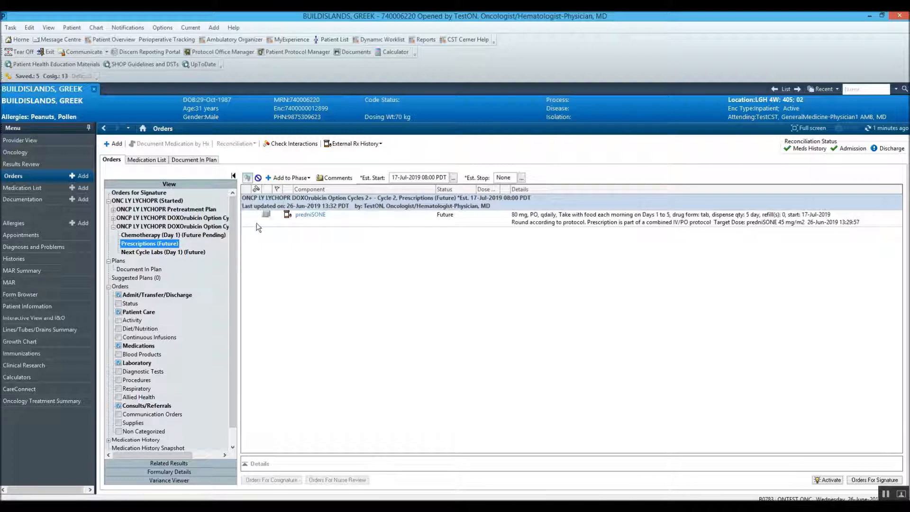
right_click(314, 216)
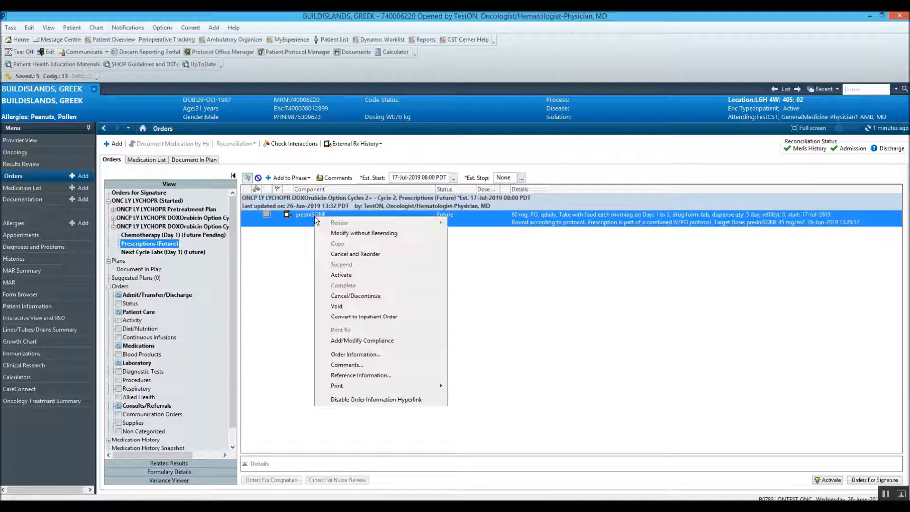
left_click(372, 320)
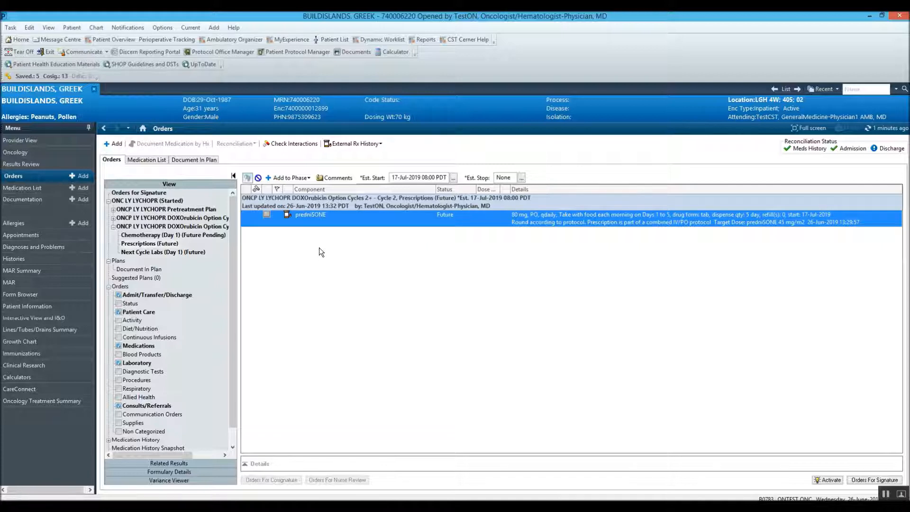
right_click(309, 218)
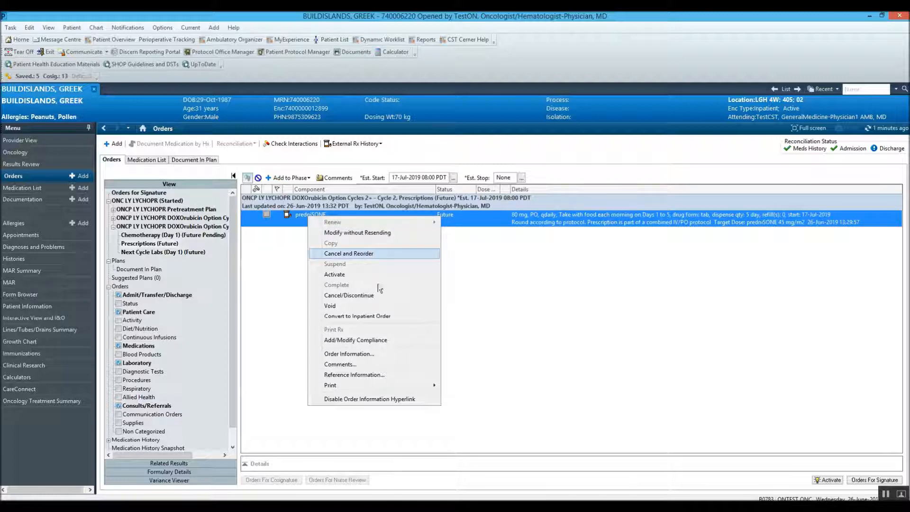
left_click(378, 296)
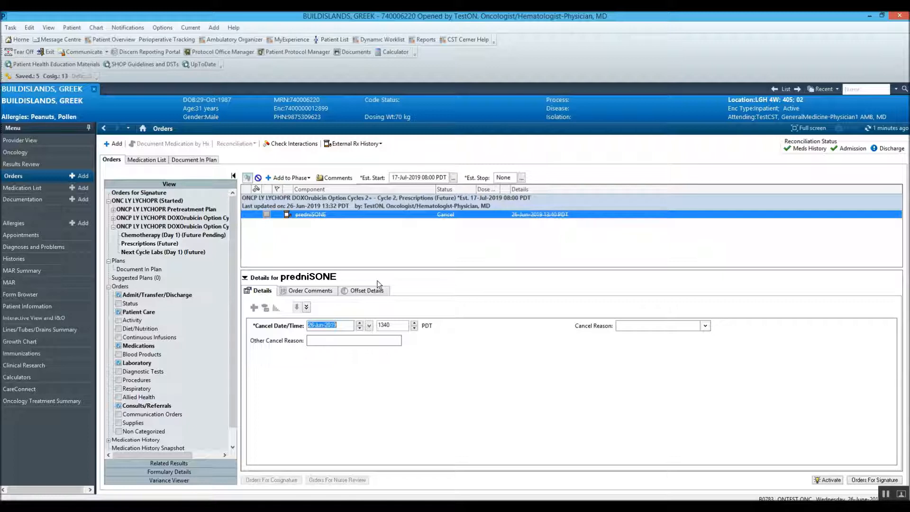
Cancel the Day 1 Infusion Chemotherapy Visit of 26-Jun-2019 in the Cycle 1 Scheduling phase
left_click(170, 252)
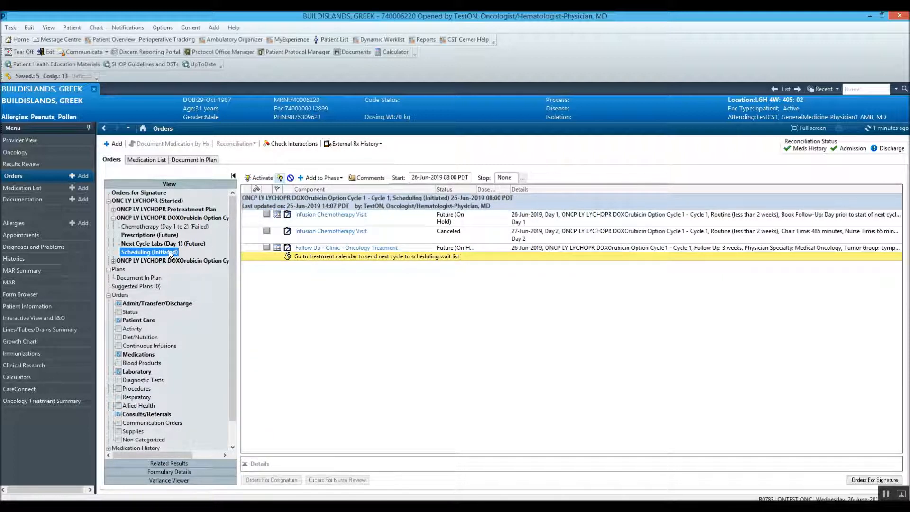
right_click(322, 214)
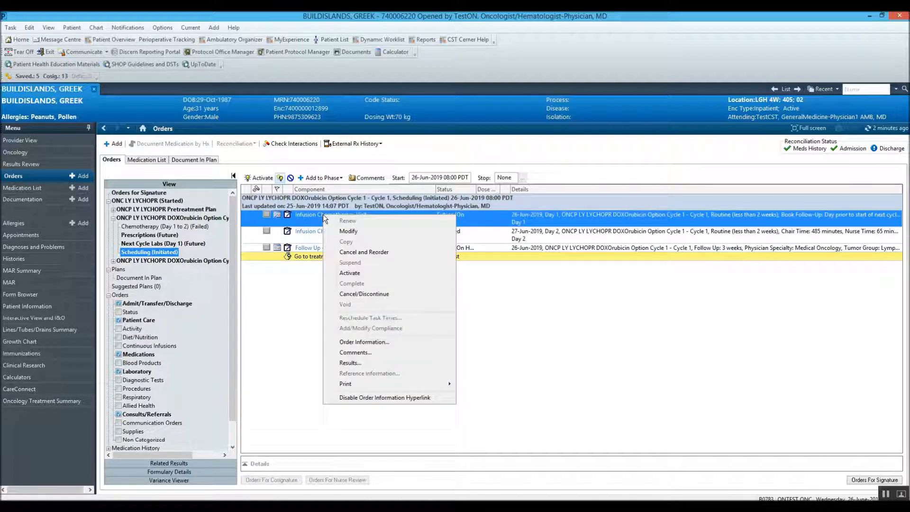
left_click(367, 293)
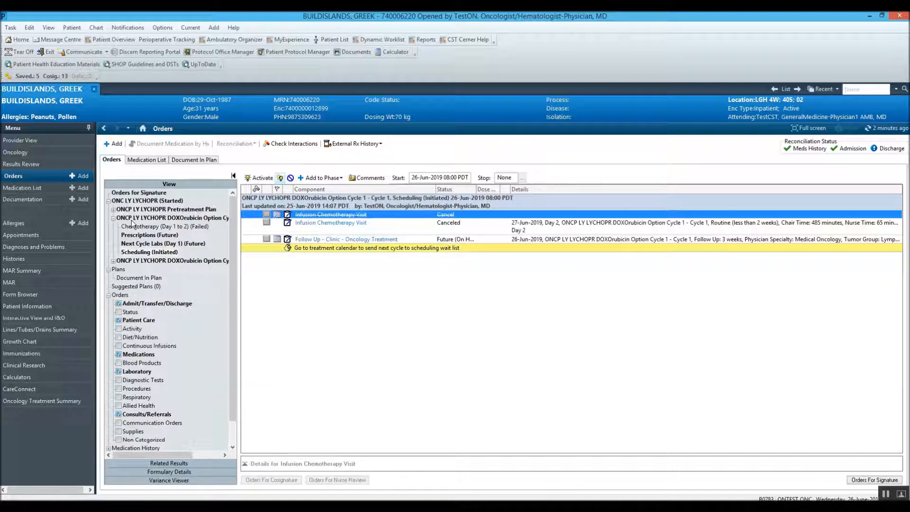
Add the ONCP Nausea and Vomiting (Module) plan to this visit, starting 26-Jun-2019 at the current time
left_click(116, 144)
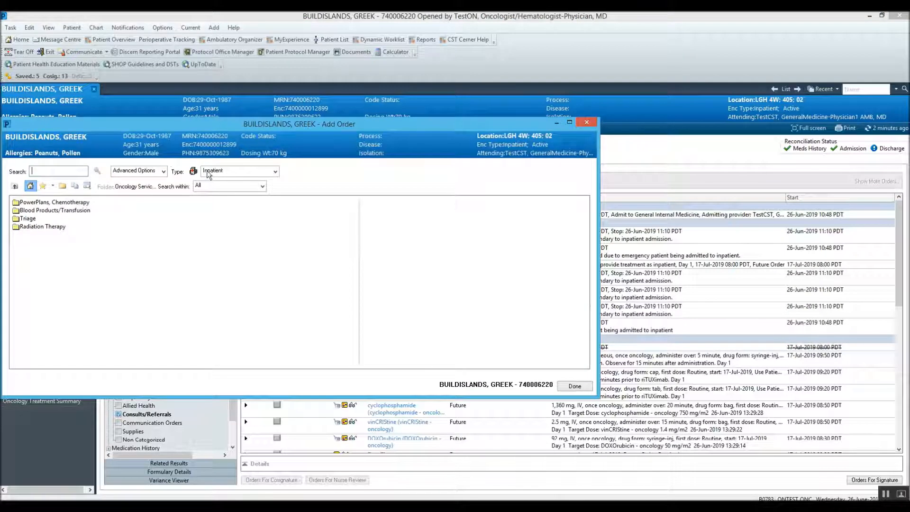
type("oncp")
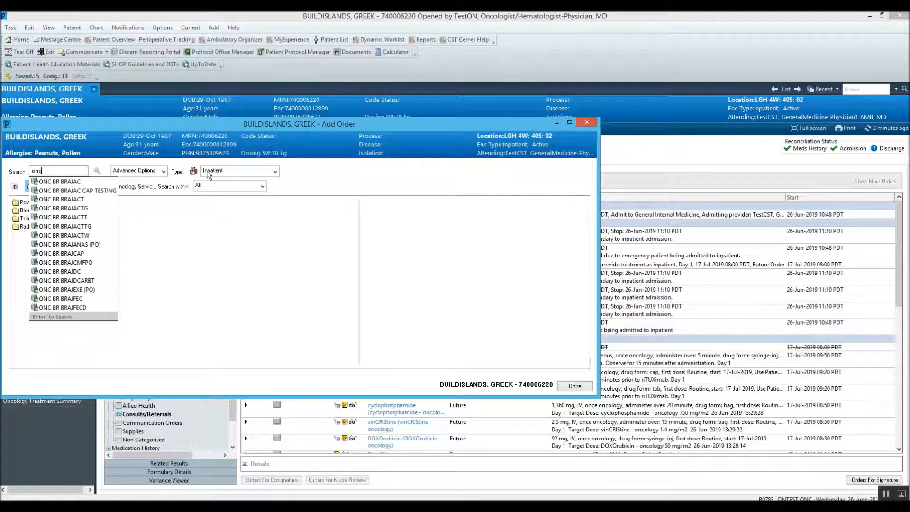
type(" na")
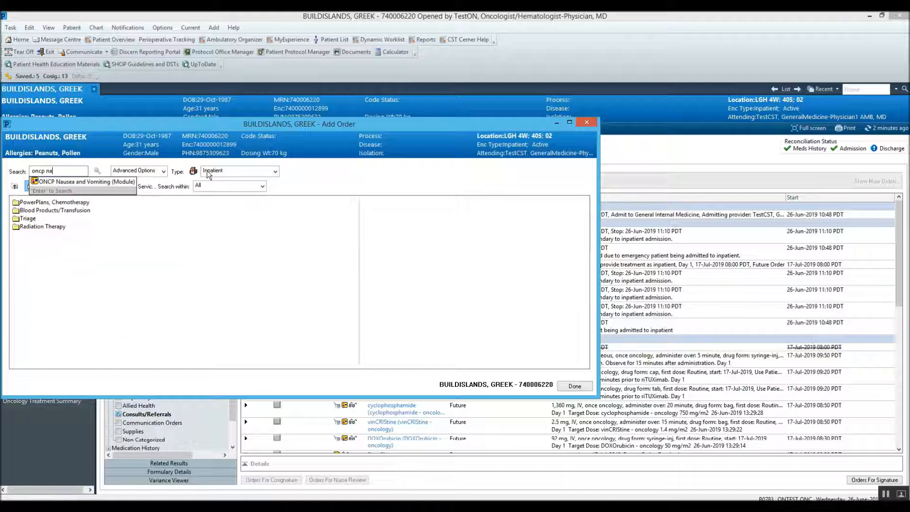
left_click(122, 181)
left_click(230, 232)
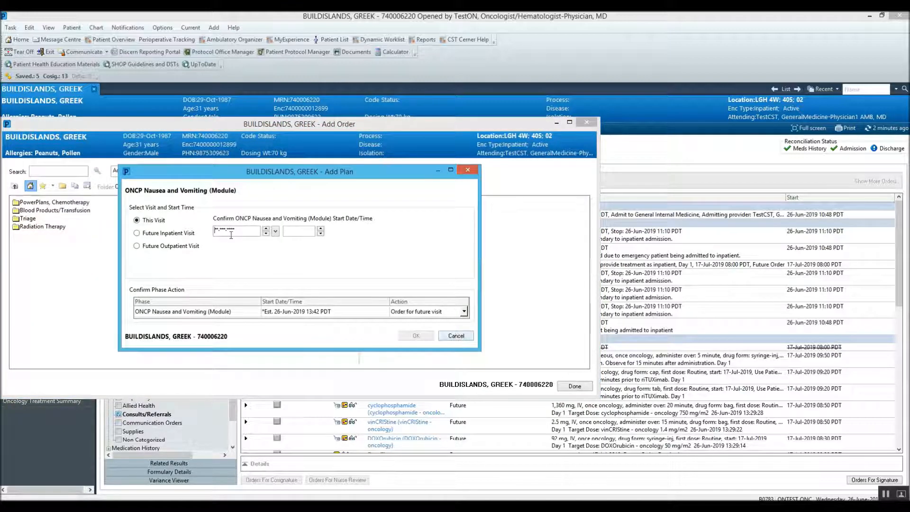
key("t")
left_click(289, 231)
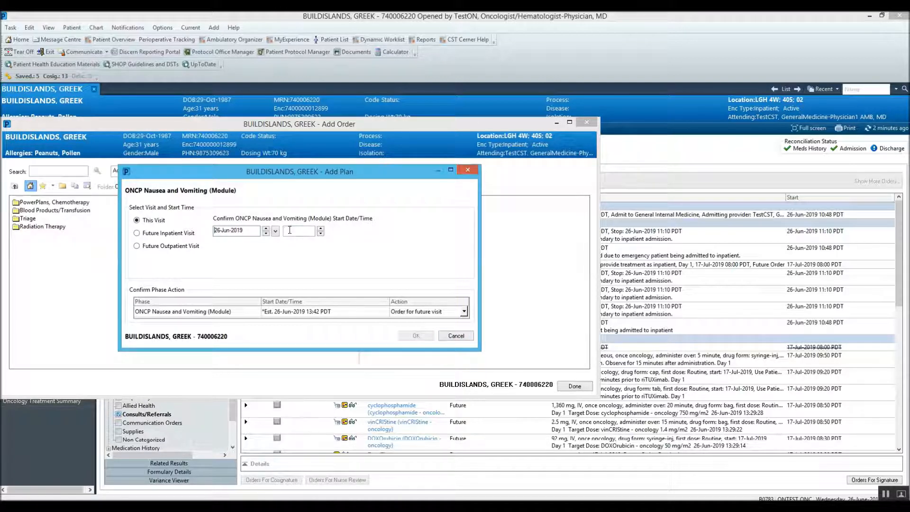
key("n")
left_click(426, 339)
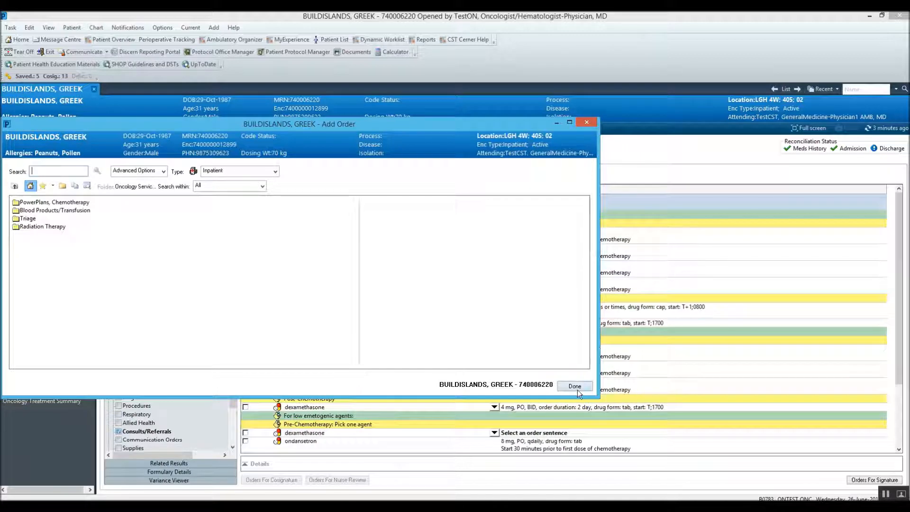
left_click(575, 386)
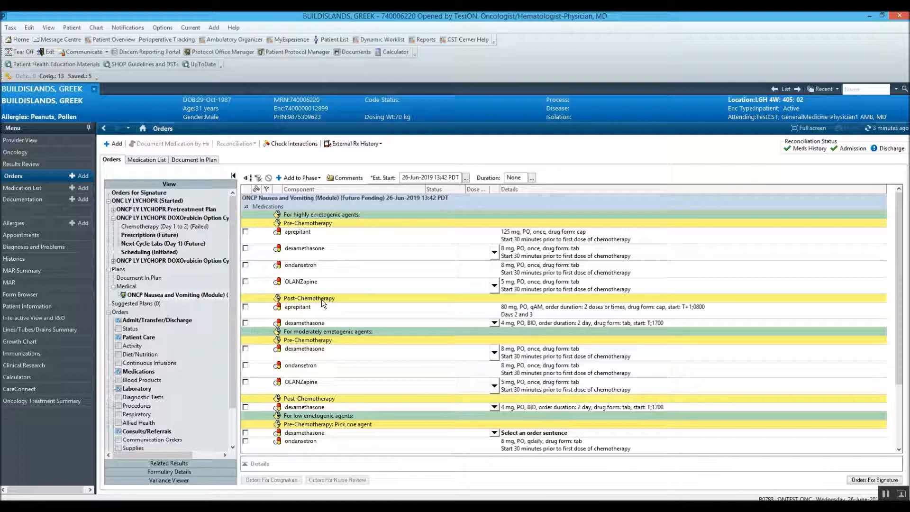
Select the post-chemotherapy dexamethasone 4 mg PO BID for moderately emetogenic agents with a 3-day duration, and bring up the orders for signature
left_click(246, 407)
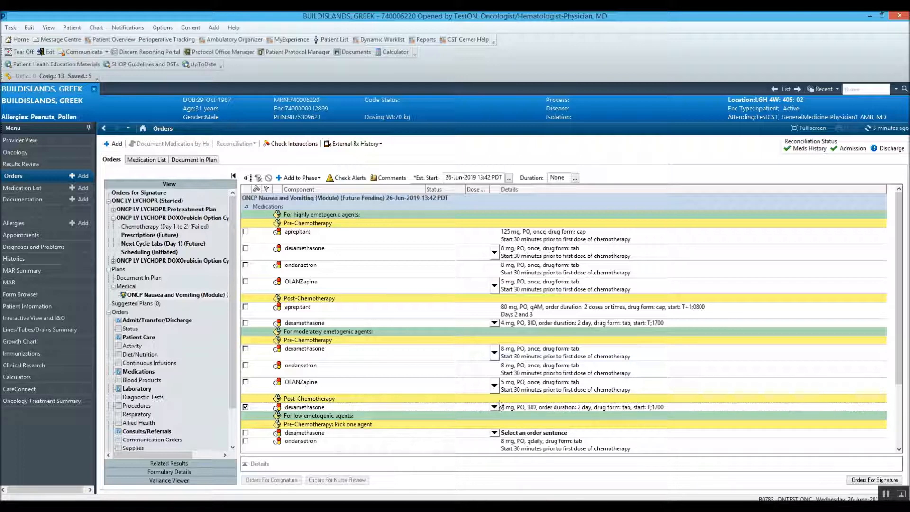
double_click(498, 407)
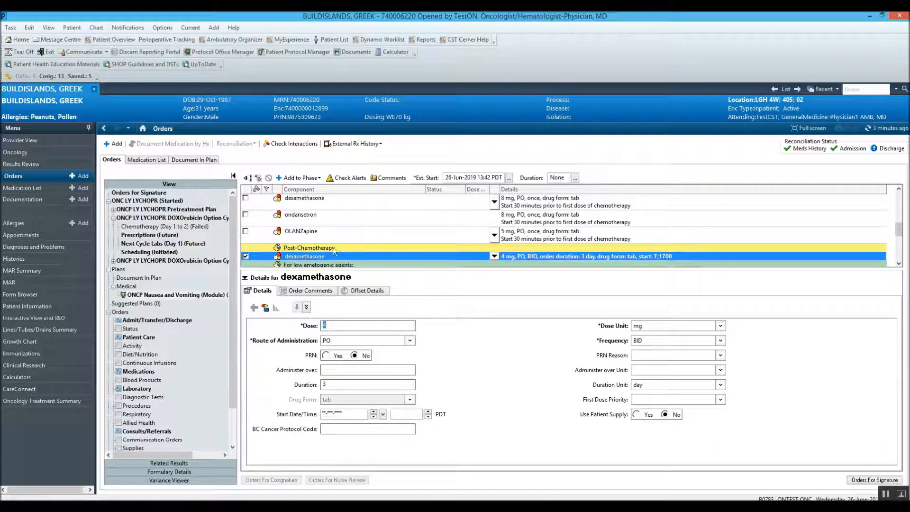
left_click(870, 480)
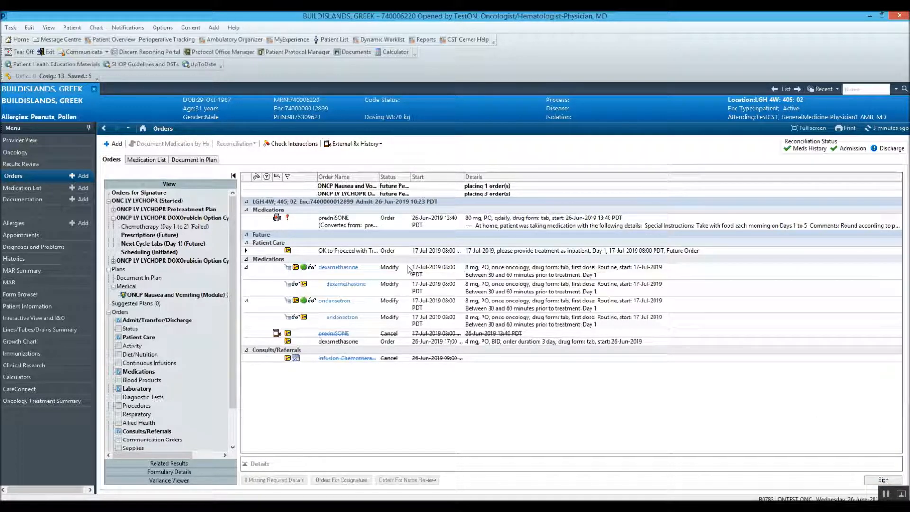
Set the duration of the inpatient predniSONE 80 mg order to 5 days
left_click(353, 219)
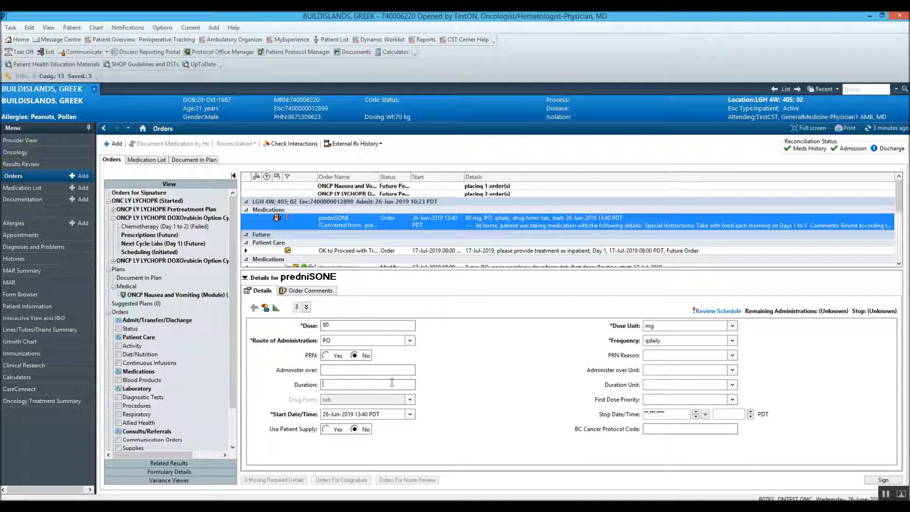
left_click(682, 384)
left_click(648, 395)
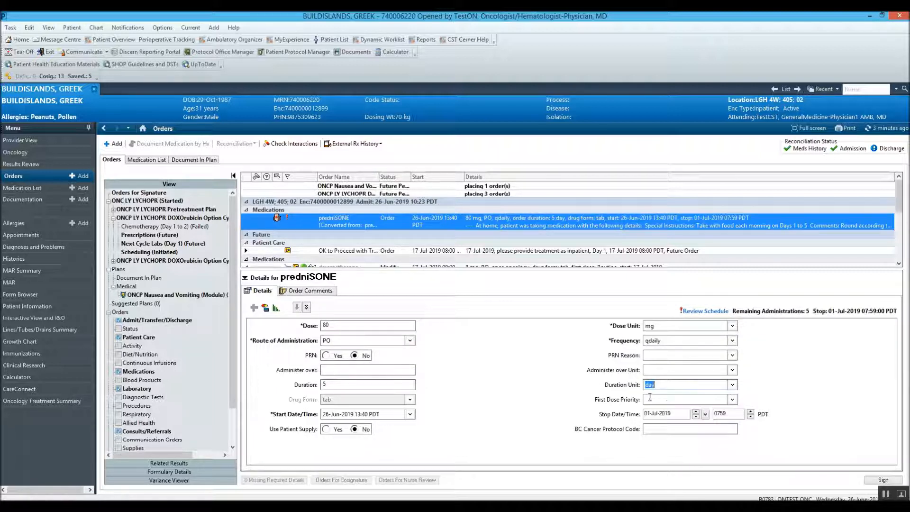
Delete the "At home, patient was taking medication with the following details" line from the predniSONE order comments and sign the orders
left_click(309, 291)
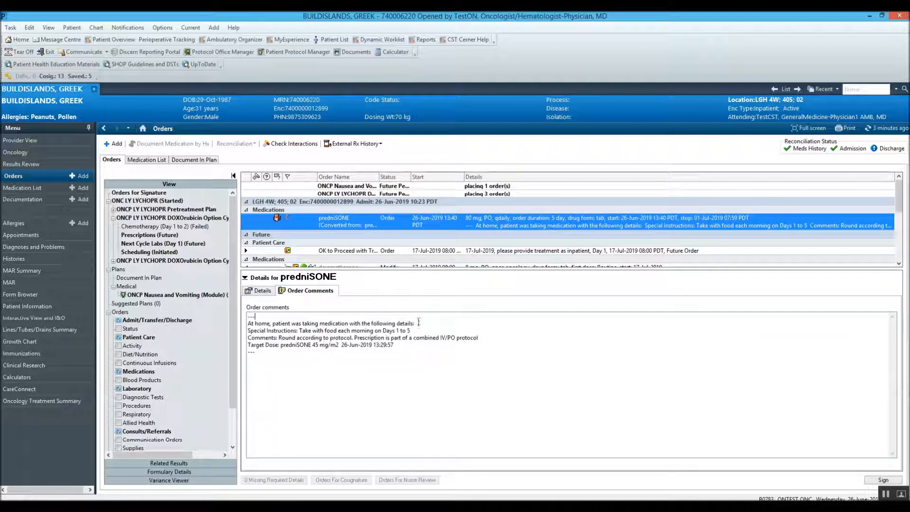
left_click_drag(415, 323, 242, 322)
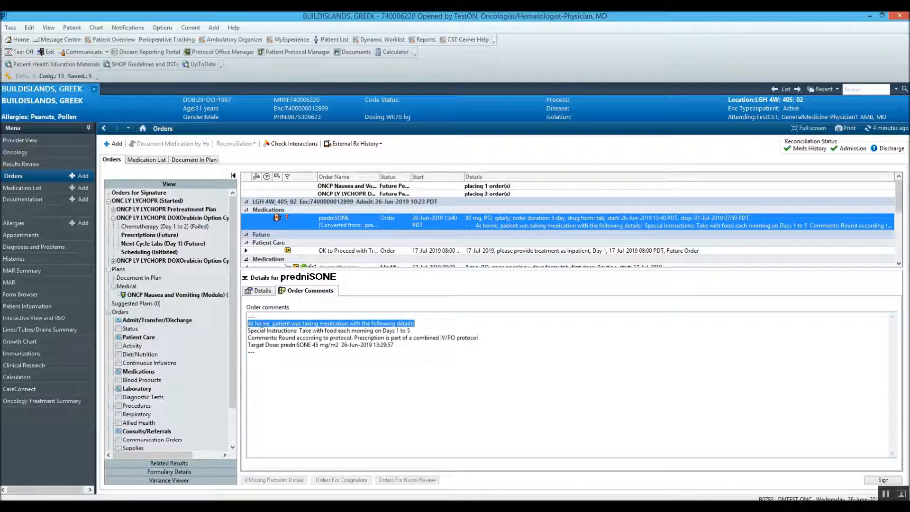
key("Delete")
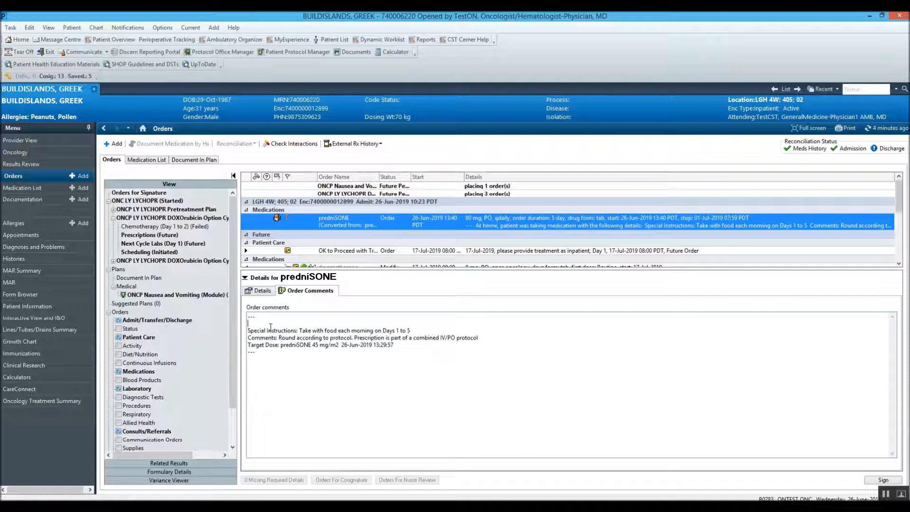
left_click(261, 286)
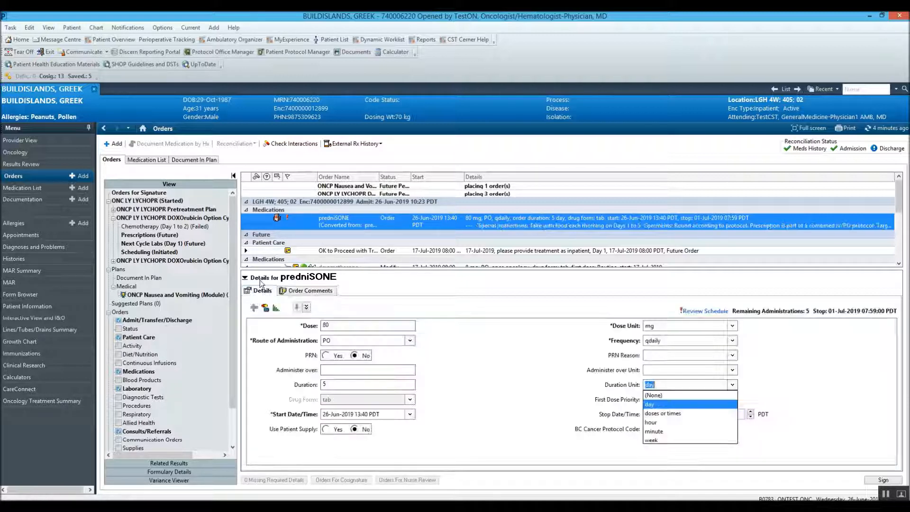
left_click(245, 277)
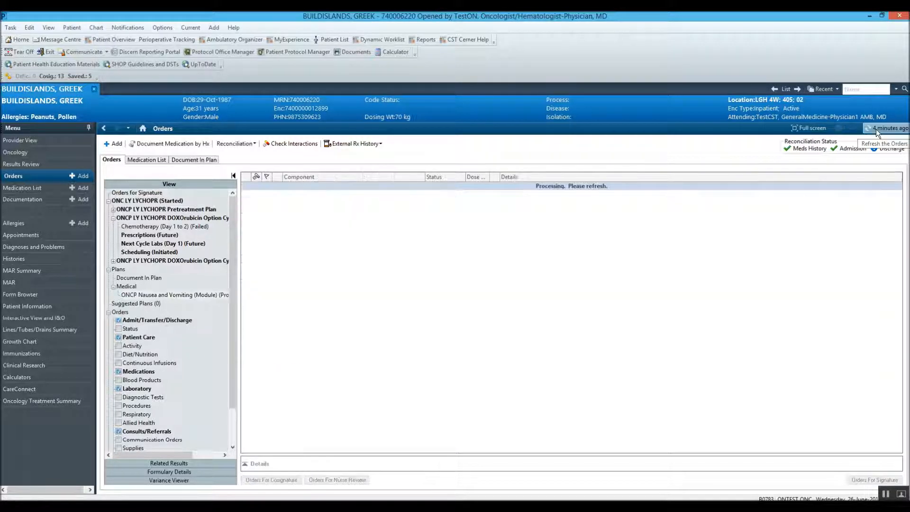
Review the Chemotherapy (Day 1) phase of Cycle 2 in the ONCP LY LYCHOPR DOXOrubicin Option Cycles 2+ plan
left_click(117, 262)
left_click(114, 261)
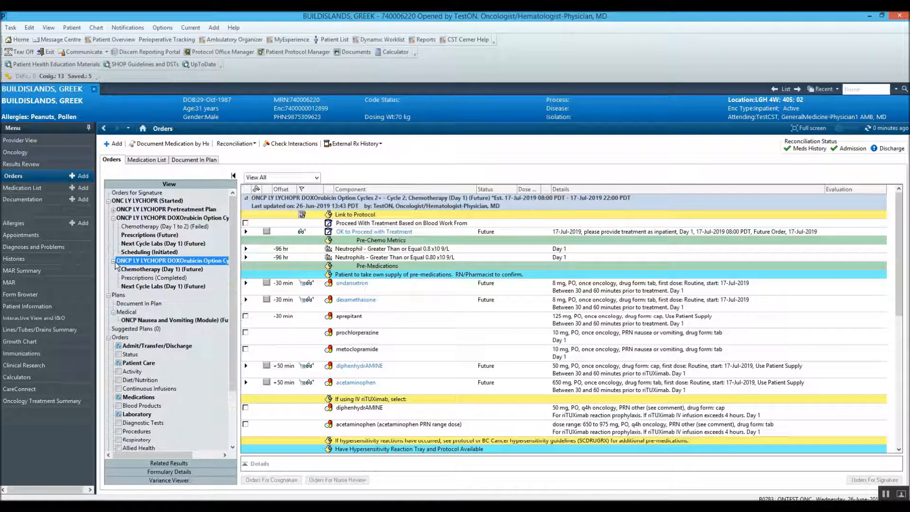
left_click(145, 269)
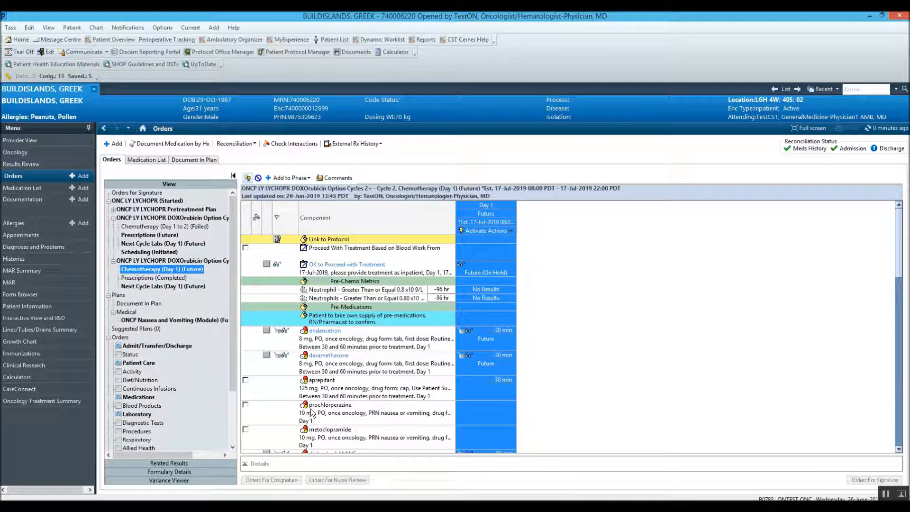
mouse_move(313, 415)
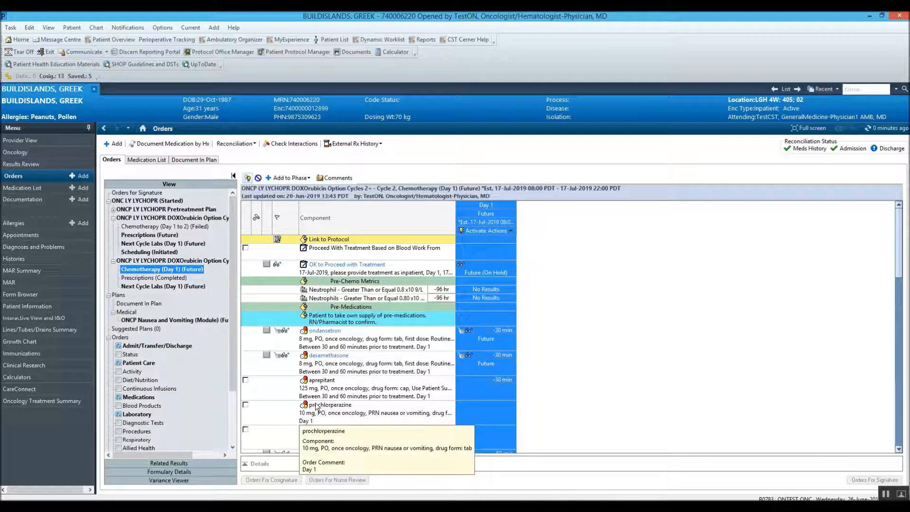
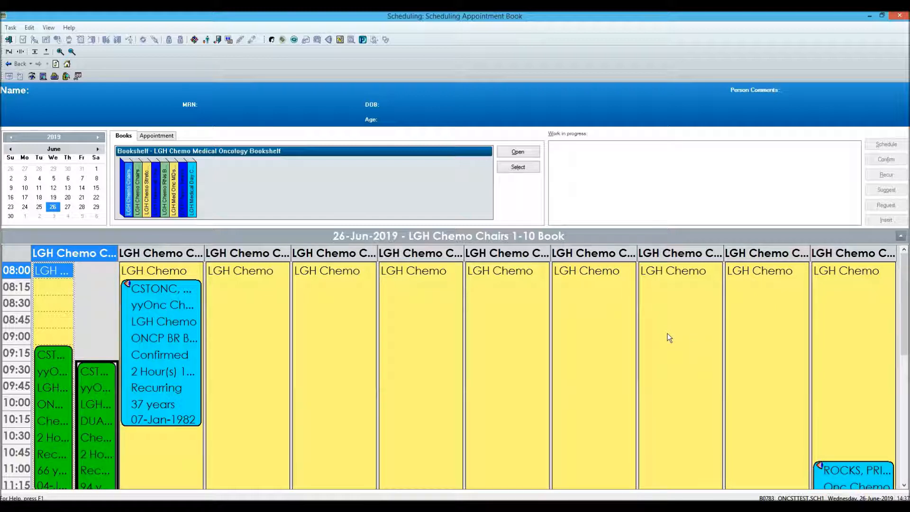
In the Scheduling Appointment Book, show cancelled appointments for the LGH Chemo Chairs 1-10 book and widen the LGH Chemo Chair 05 column
left_click(49, 28)
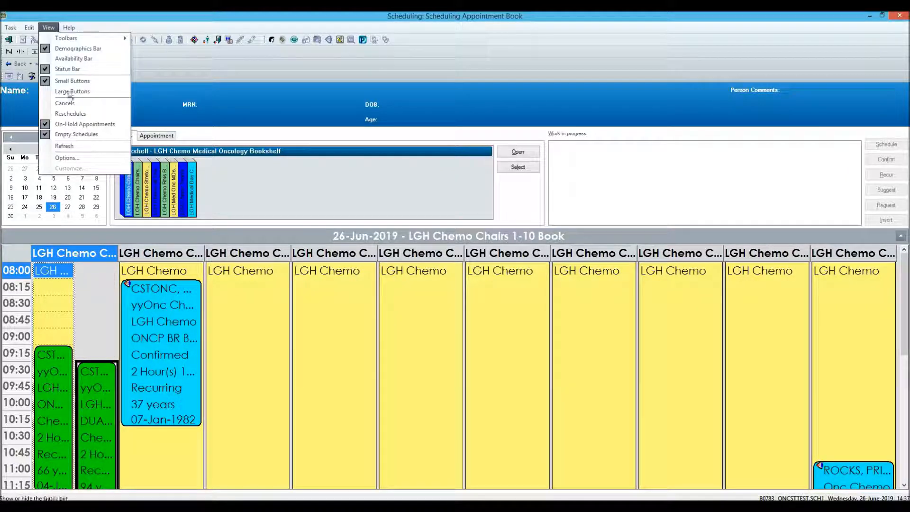
left_click(72, 109)
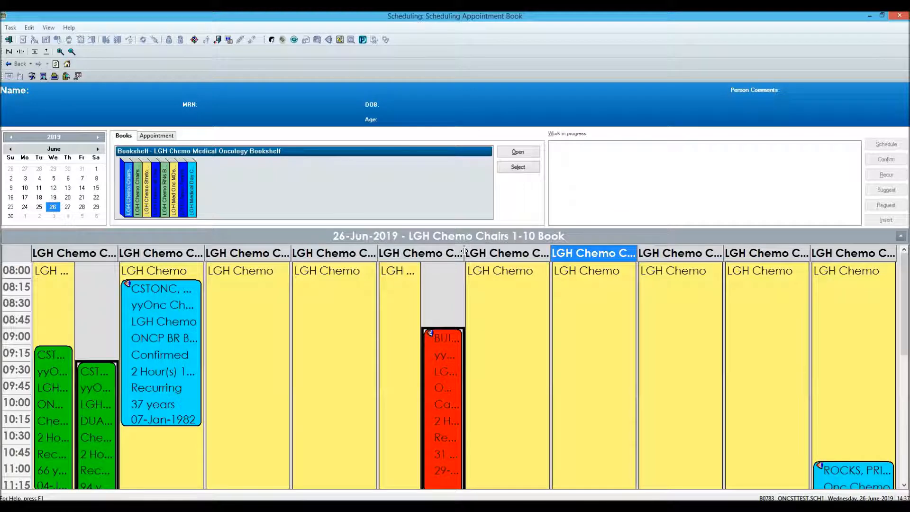
left_click_drag(465, 251, 540, 251)
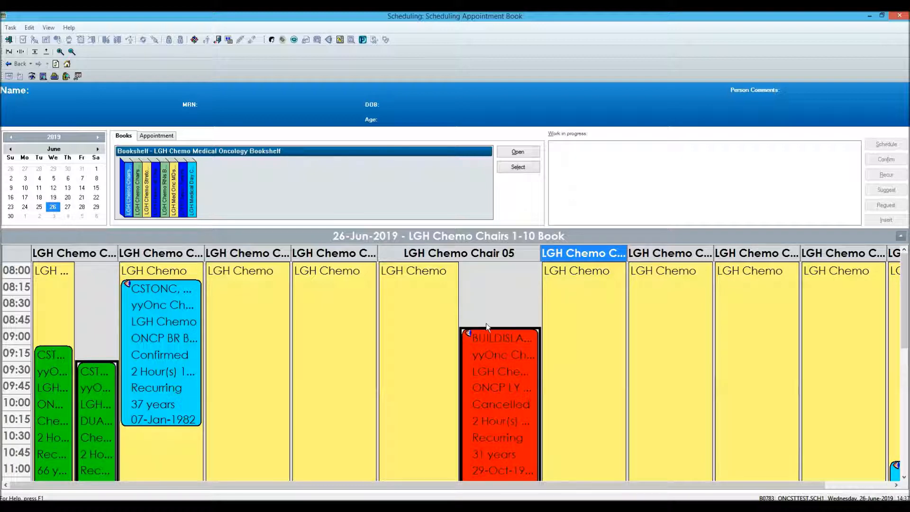
left_click(43, 76)
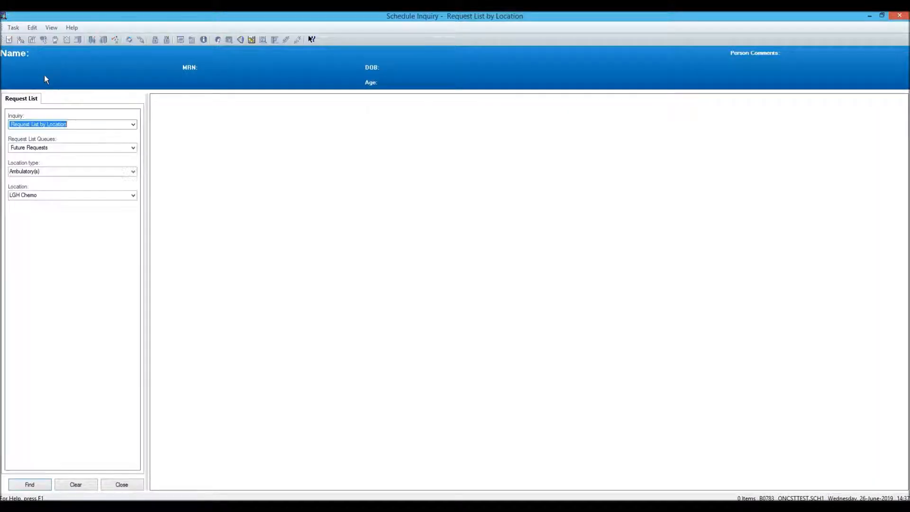
left_click(133, 125)
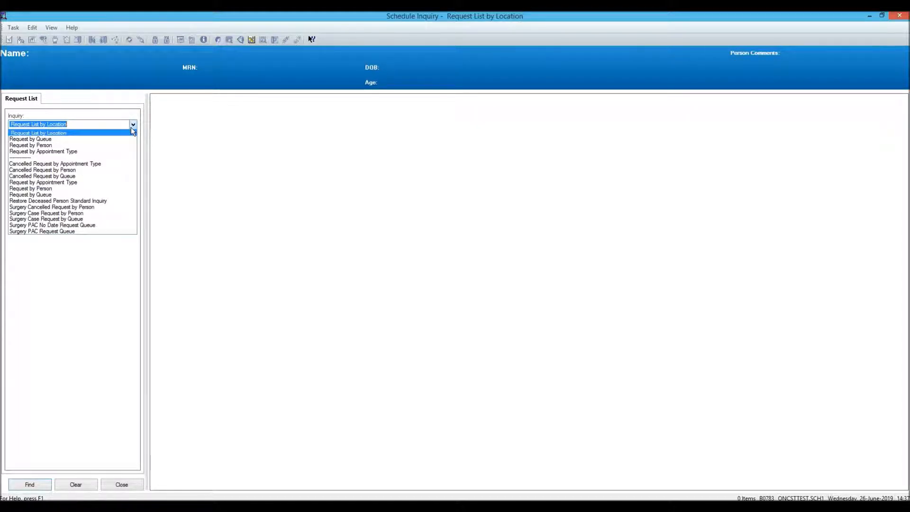
left_click(896, 16)
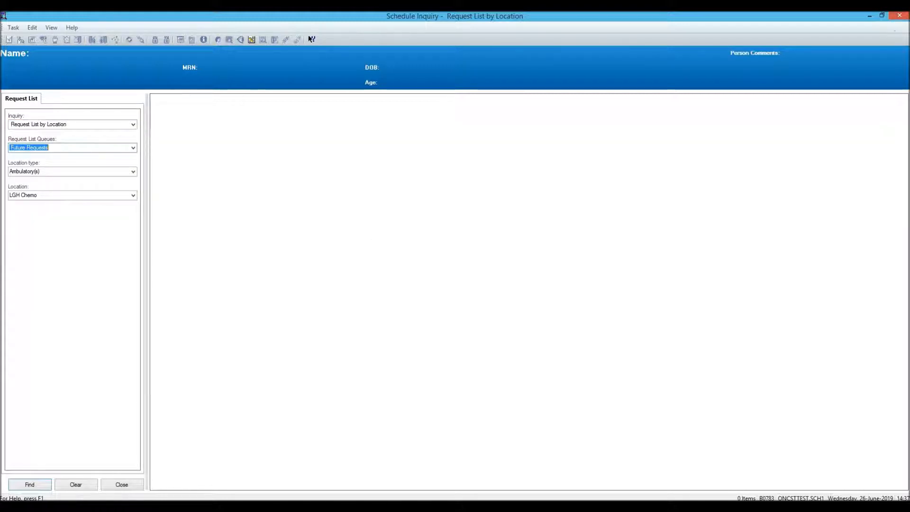
left_click(899, 16)
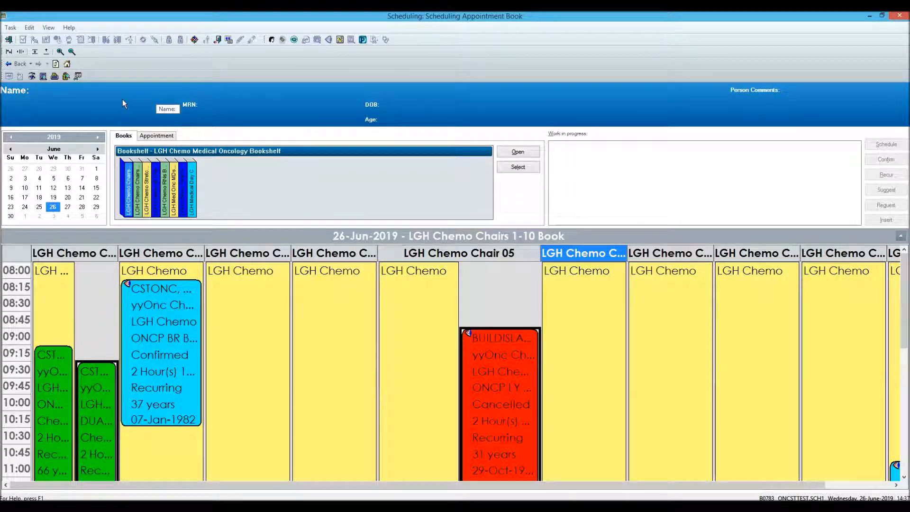
Run the Location w/Person Name schedule inquiry for LGH Chemo on 26-Jun-2019 and locate the patient's 09:00 infusion appointment
left_click(32, 75)
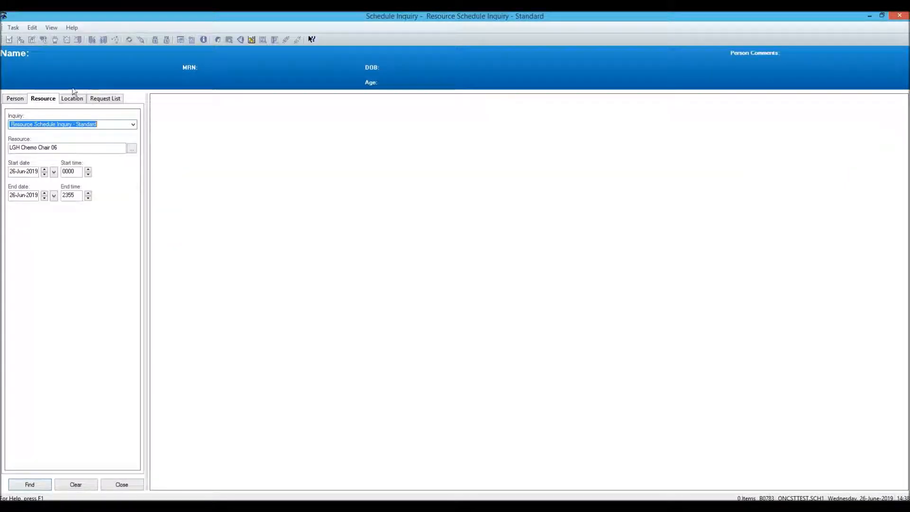
left_click(72, 98)
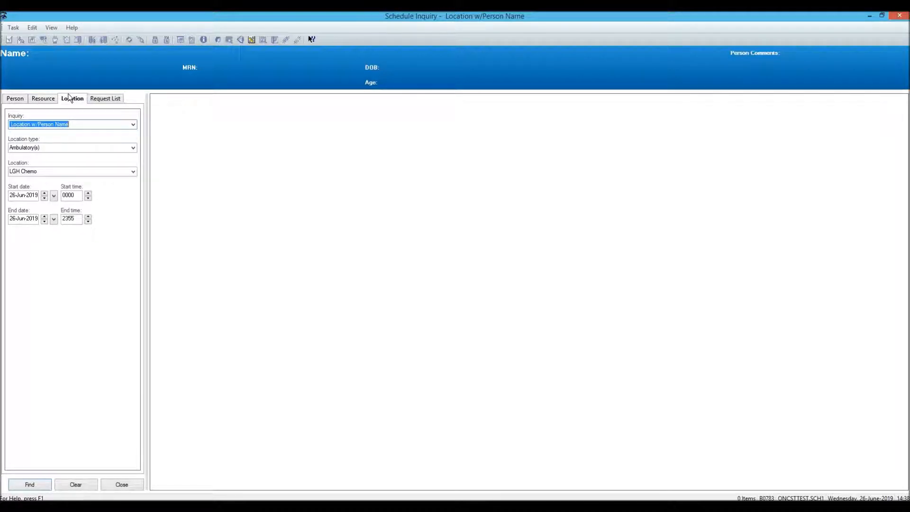
left_click(30, 483)
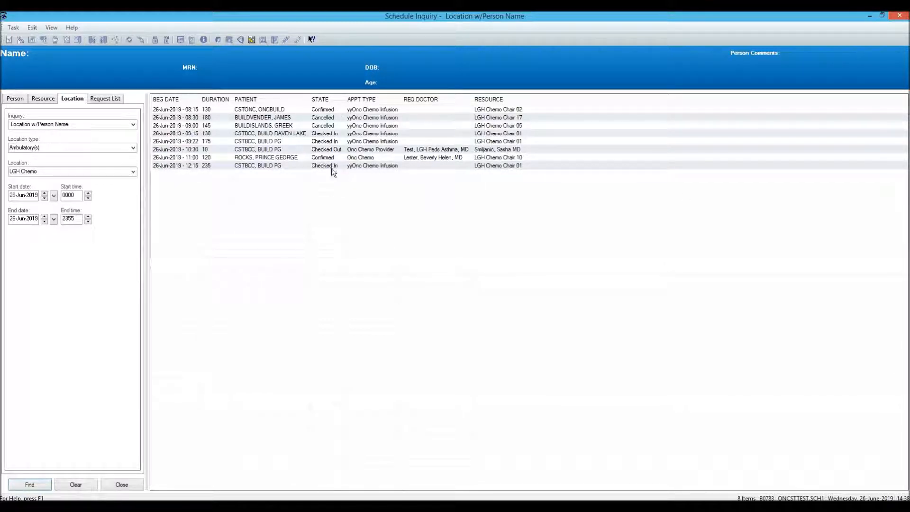
left_click(173, 126)
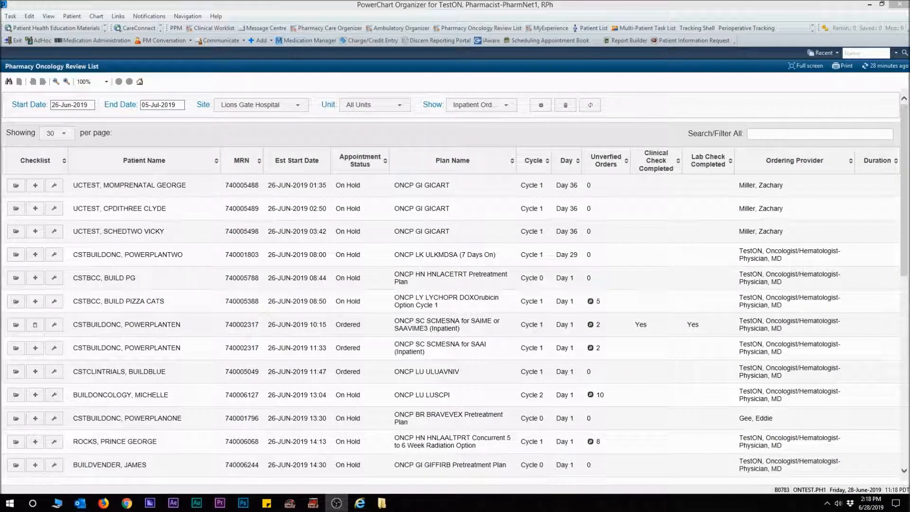
Switch to PowerChart's Pharmacy Oncology Review List and examine the available choices for the site, unit and order type filters
left_click(477, 28)
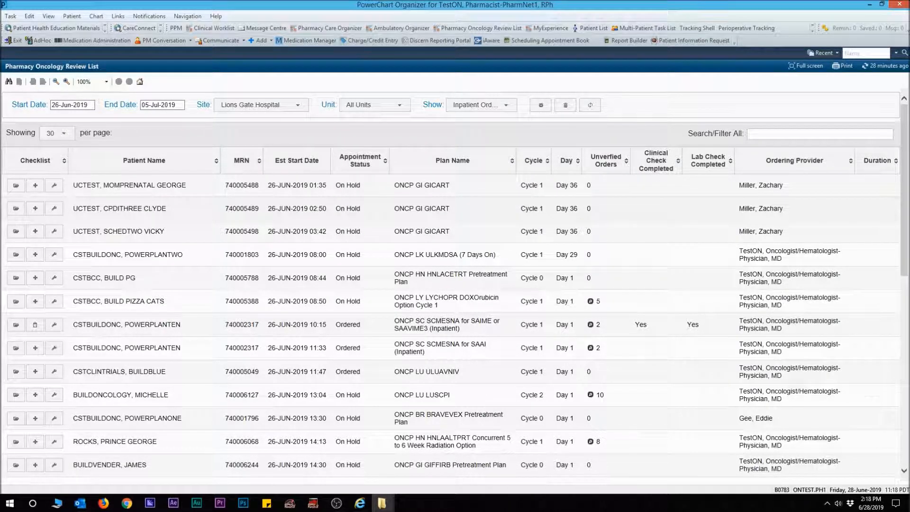
left_click(262, 105)
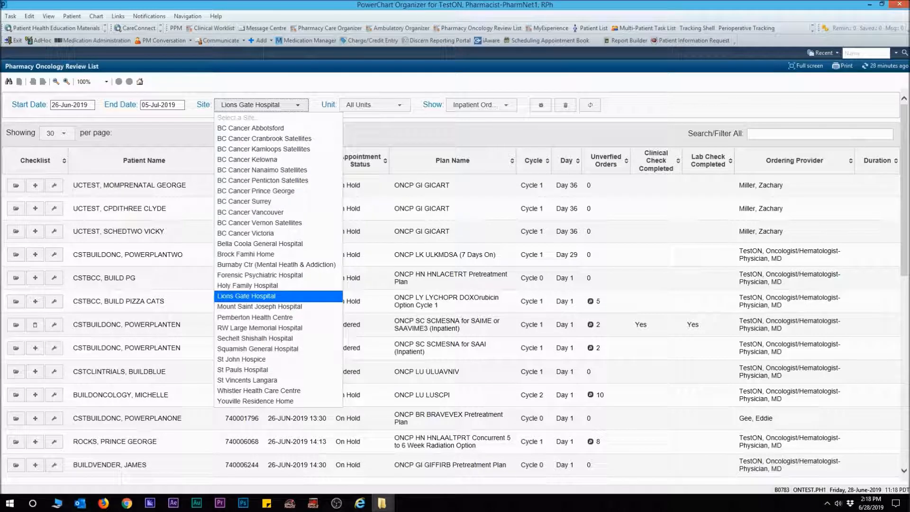
left_click(374, 104)
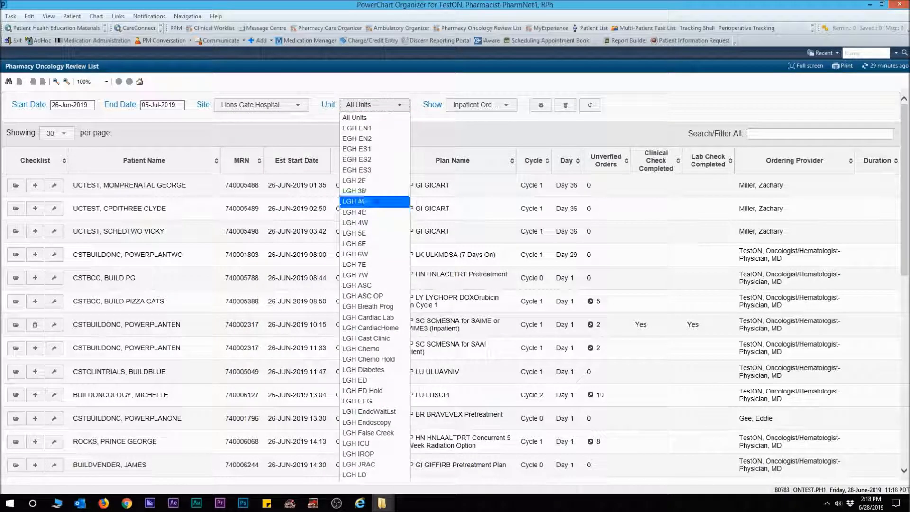
left_click(481, 105)
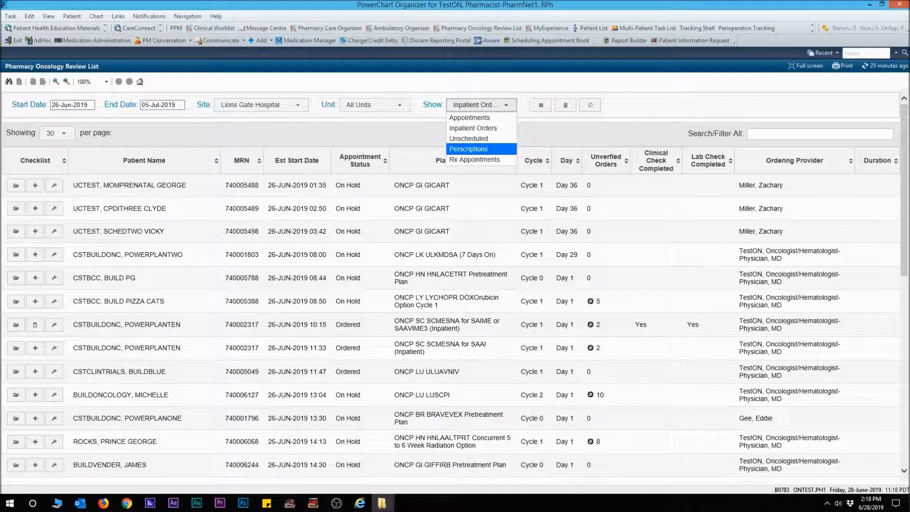
key("Escape")
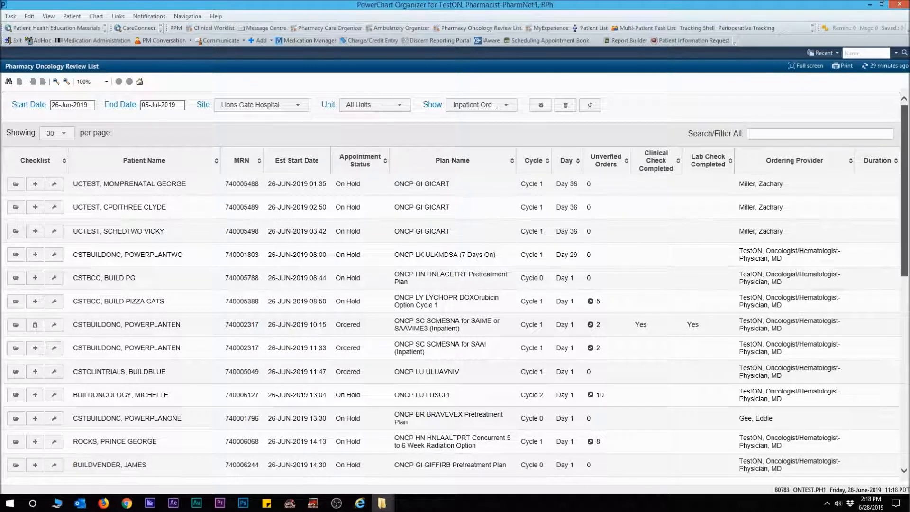
Filter the pharmacy review list's Patient Name column by the patient's first name
scroll(455, 285, "down", 10)
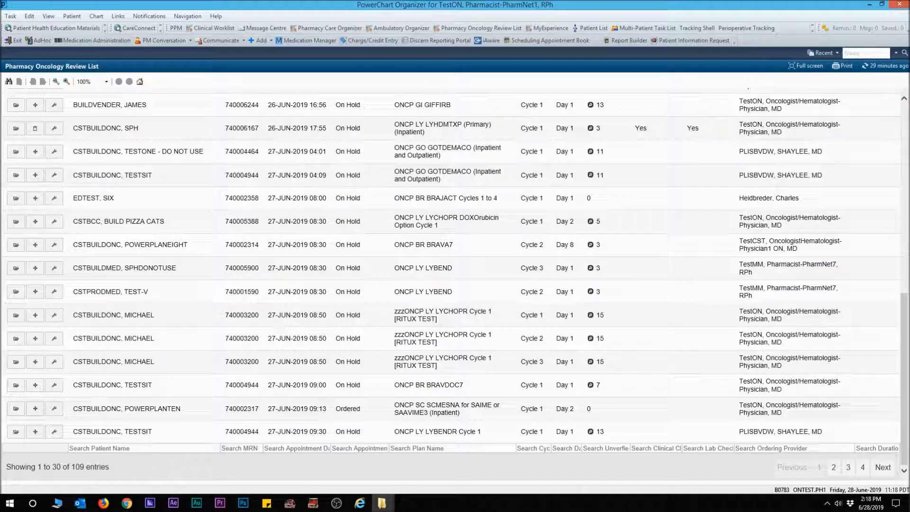
left_click(72, 448)
type("g")
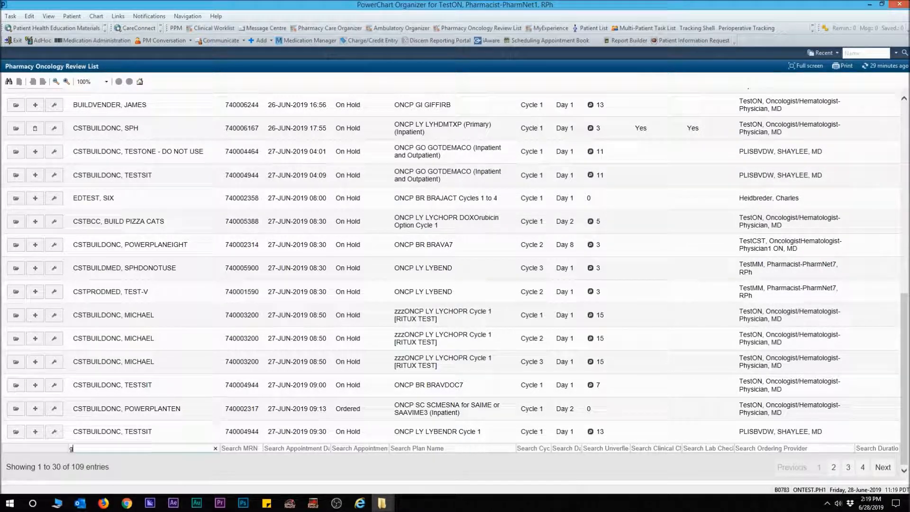
type("reek")
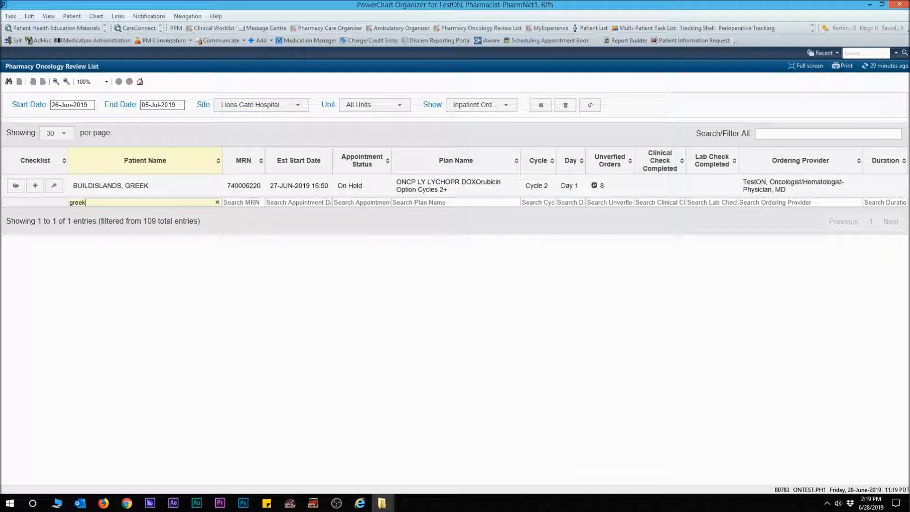
key("Tab")
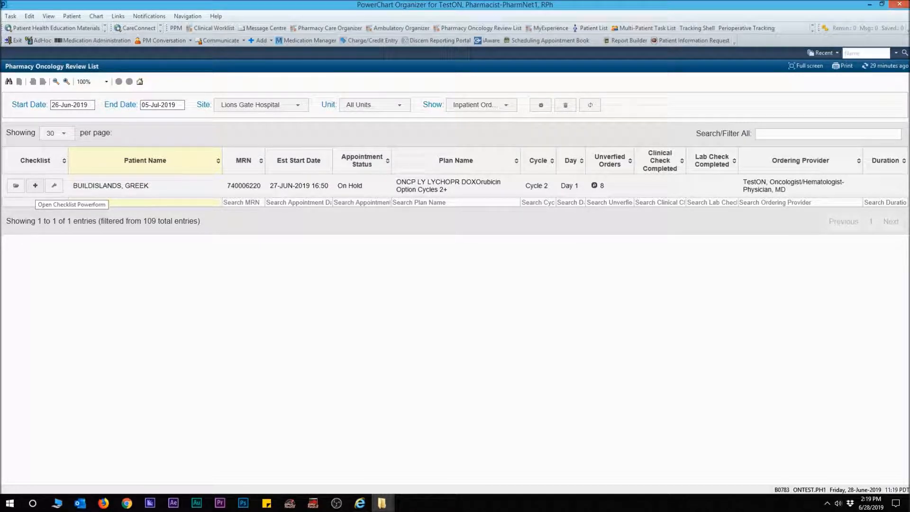
Try marking the clinical check and lab check as not applicable for the patient's Cycle 2 Day 1 treatment, then cancel without saving
left_click(54, 185)
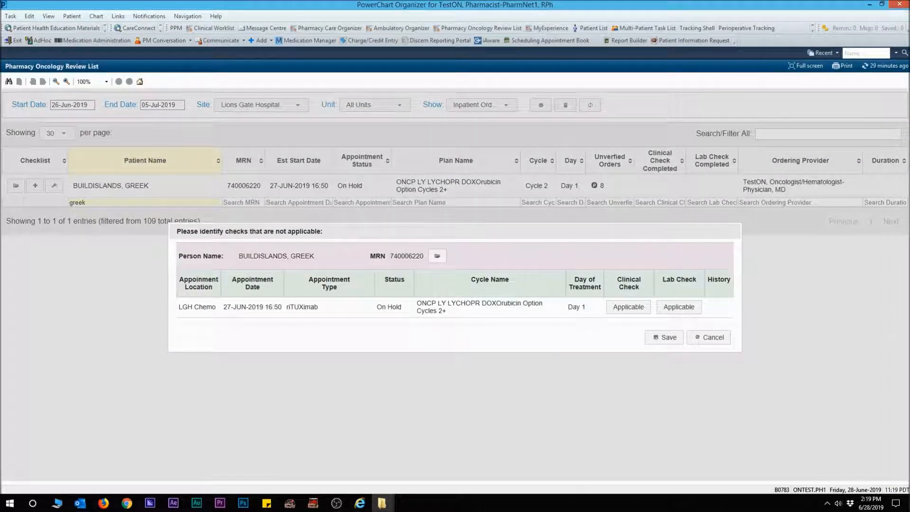
left_click(628, 306)
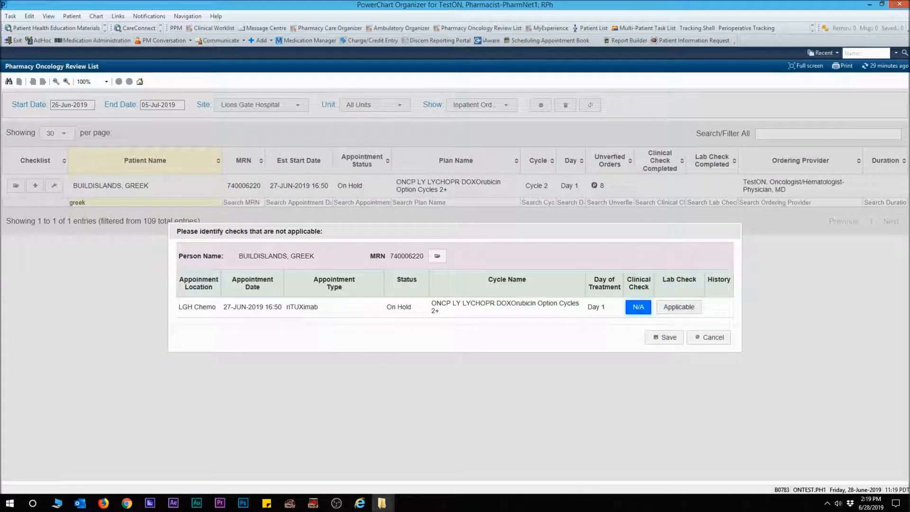
left_click(681, 308)
left_click(658, 306)
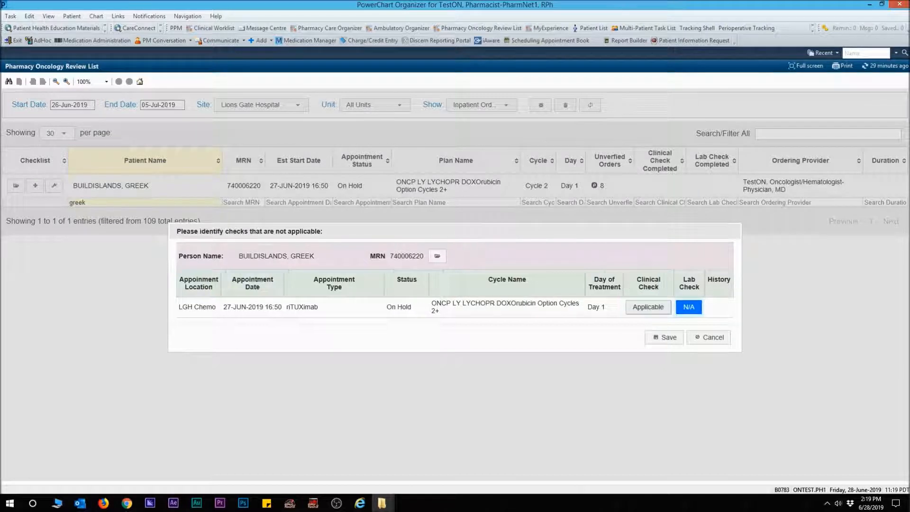
left_click(689, 306)
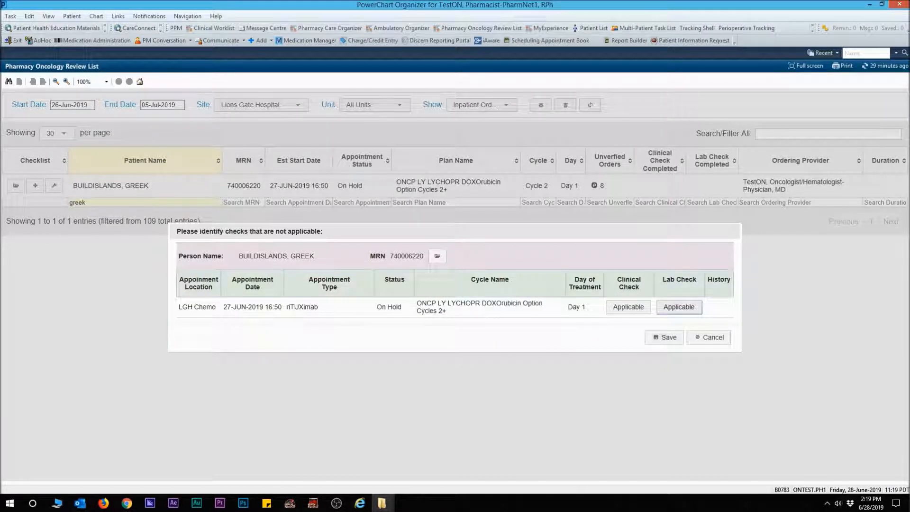
left_click(628, 306)
left_click(708, 337)
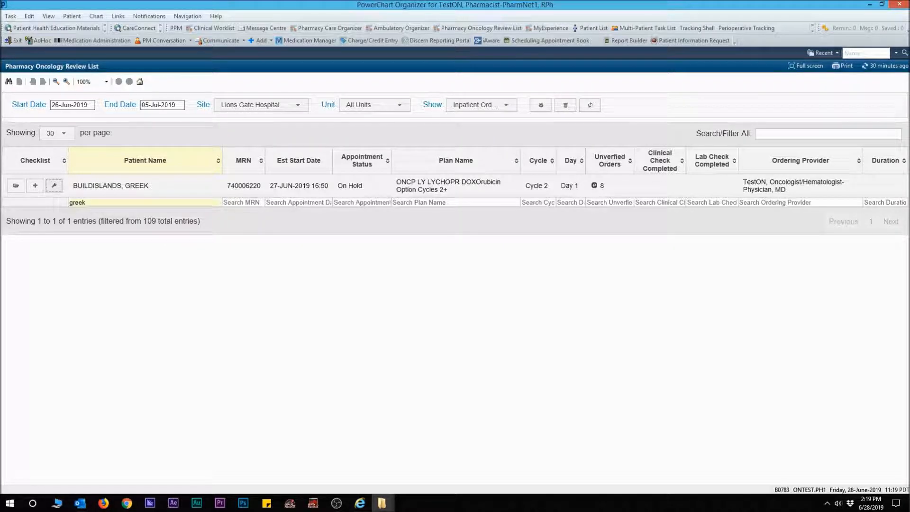
triple_click(445, 190)
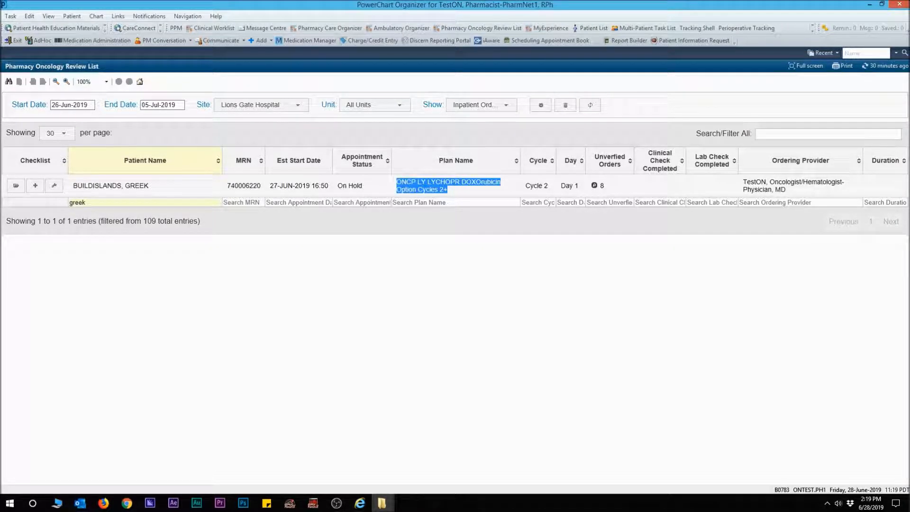
Start the patient's pharmacy chemotherapy clinical check with protocol ONCP LY LYCHOPR DOXOrubicin Option Cycles 2+, Cycle 2, Day 1
left_click(35, 186)
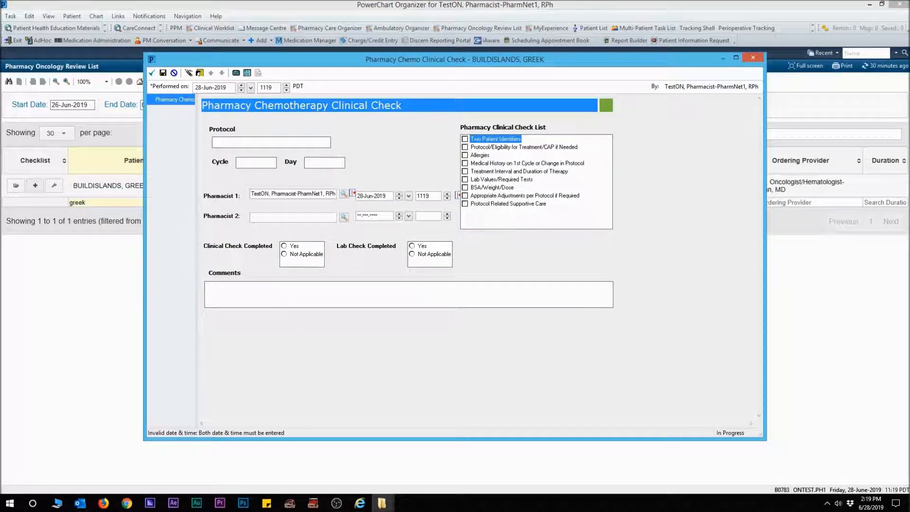
left_click(241, 142)
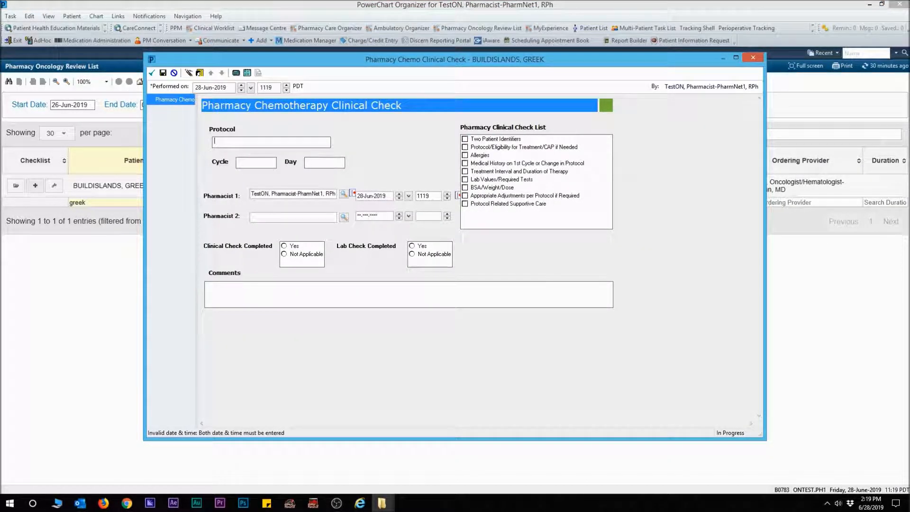
key("Down")
key("Down")
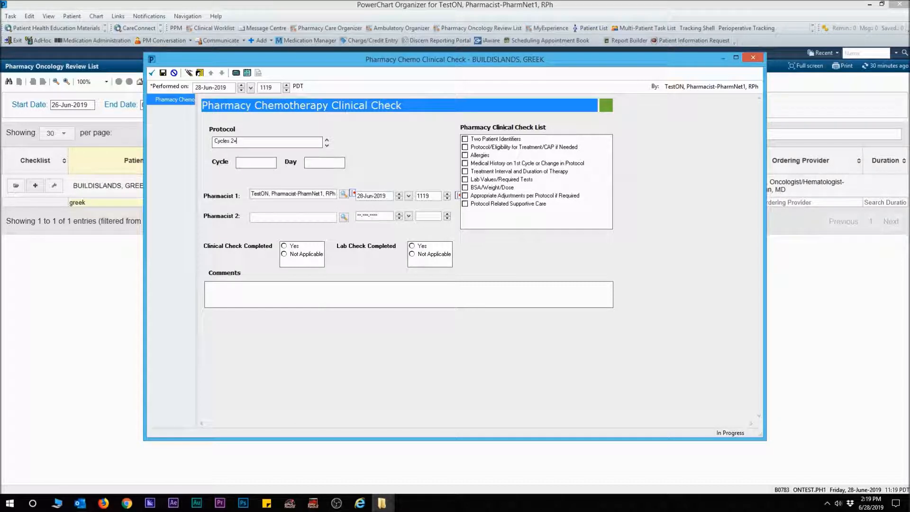
key("Down")
key("Down")
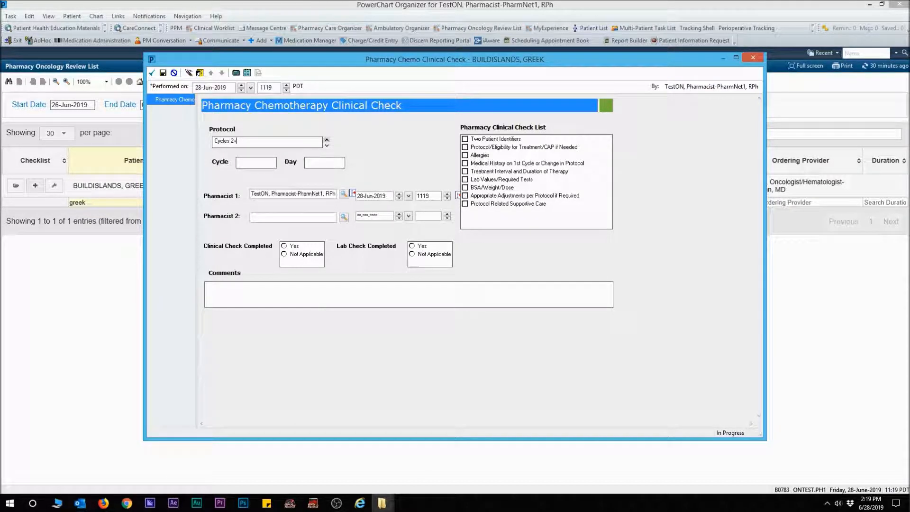
key("Up")
key("Down")
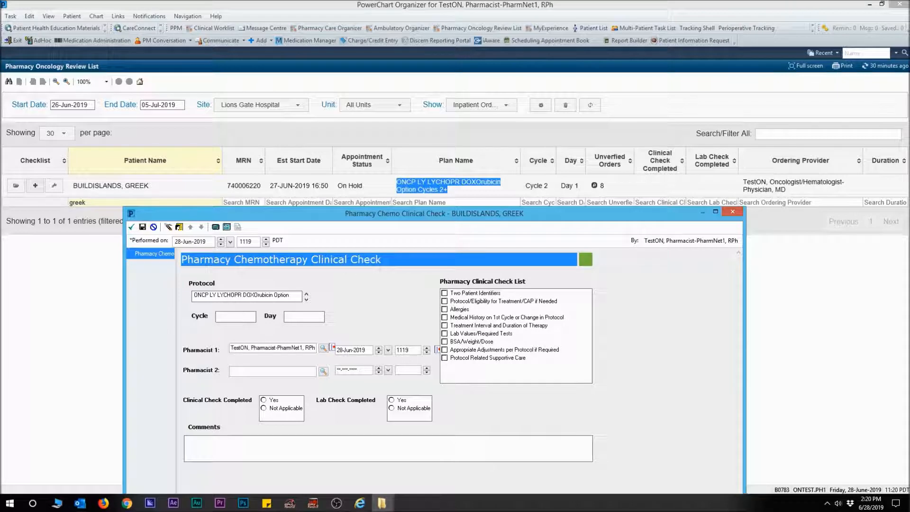
type("2")
type("1")
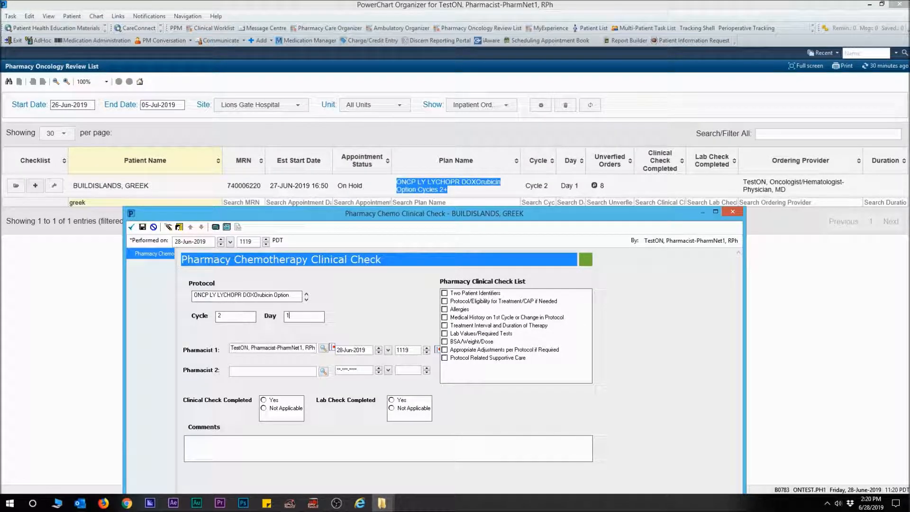
left_click_drag(474, 214, 481, 199)
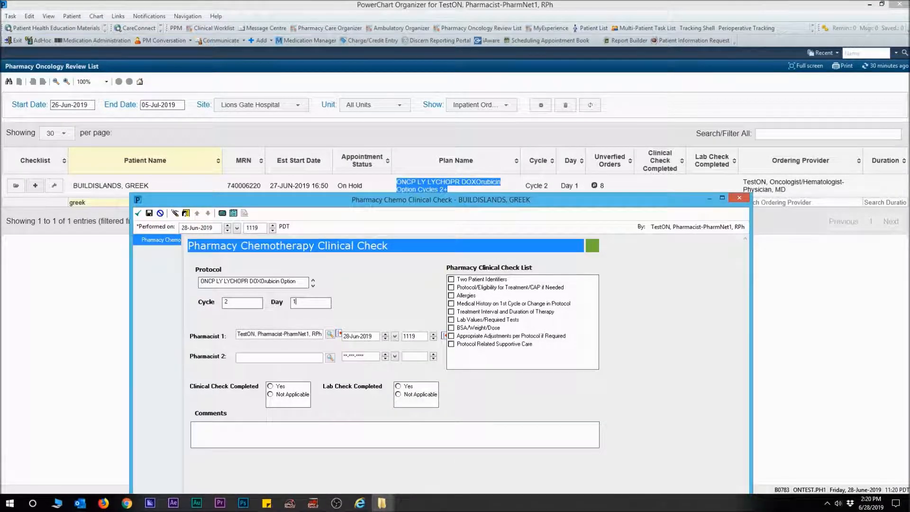
left_click_drag(480, 199, 483, 91)
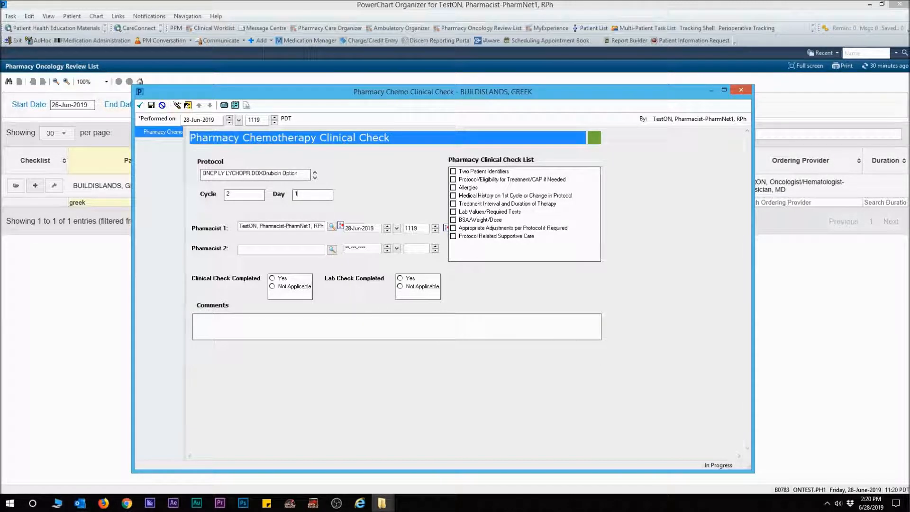
Mark clinical check Yes, lab check Not Applicable, and tick Two Patient Identifiers, Allergies, Treatment Interval and Duration of Therapy, BSA/Weight/Dose and Protocol Related Supportive Care
left_click(273, 278)
left_click(401, 286)
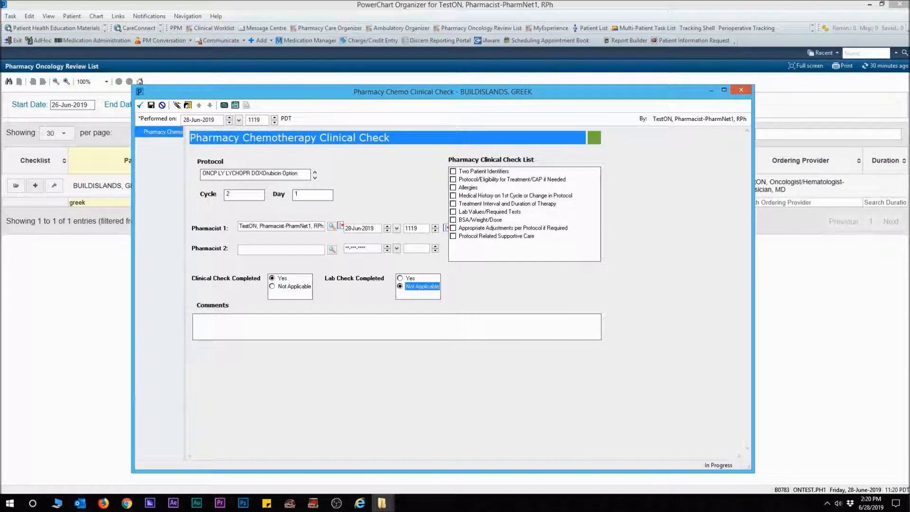
left_click(482, 171)
left_click(467, 187)
left_click(506, 203)
left_click(453, 219)
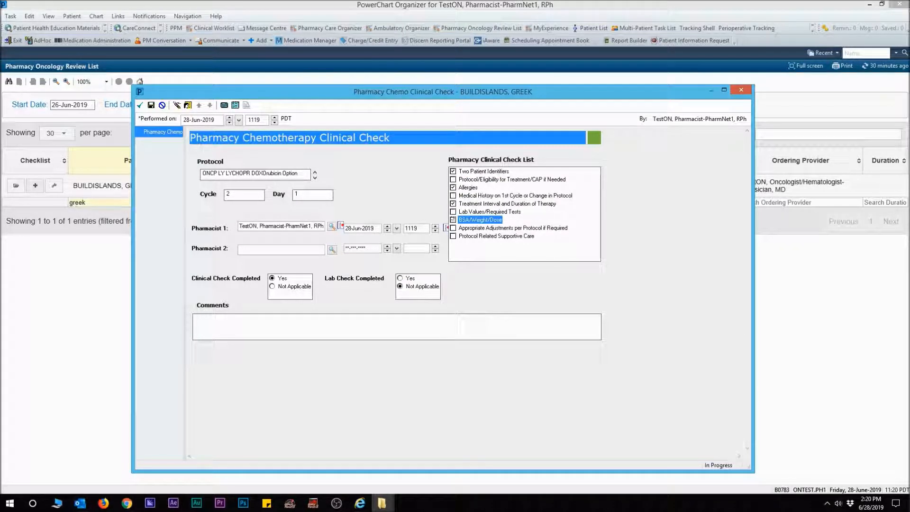
left_click(496, 236)
Add the comment Testing to the chemotherapy clinical check form and sign it
left_click(194, 318)
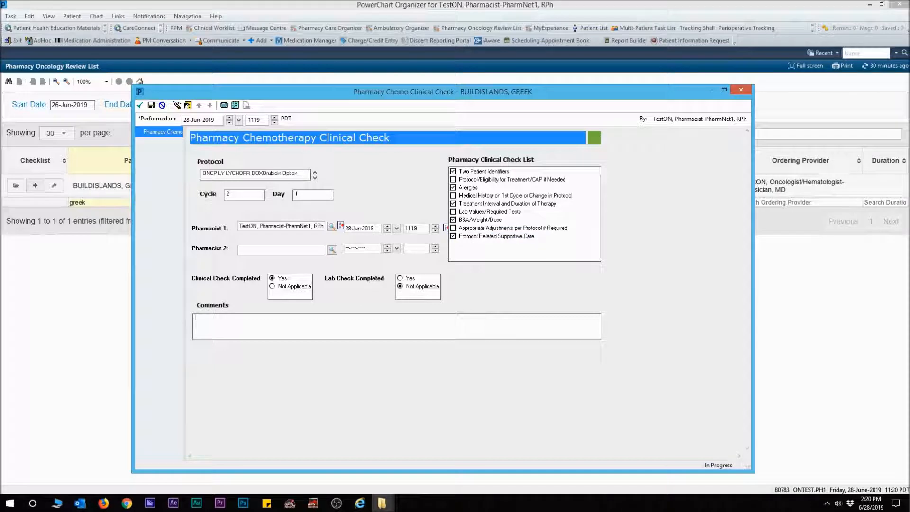
type("Testing")
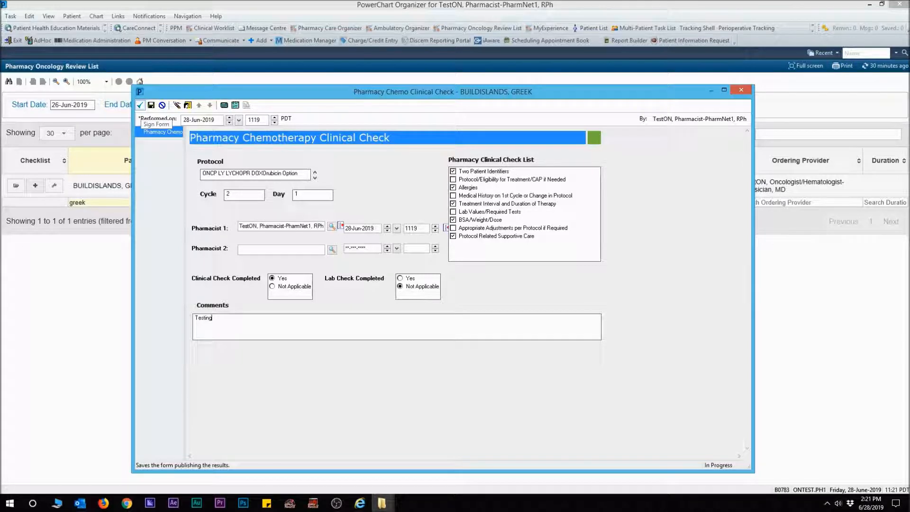
left_click(140, 105)
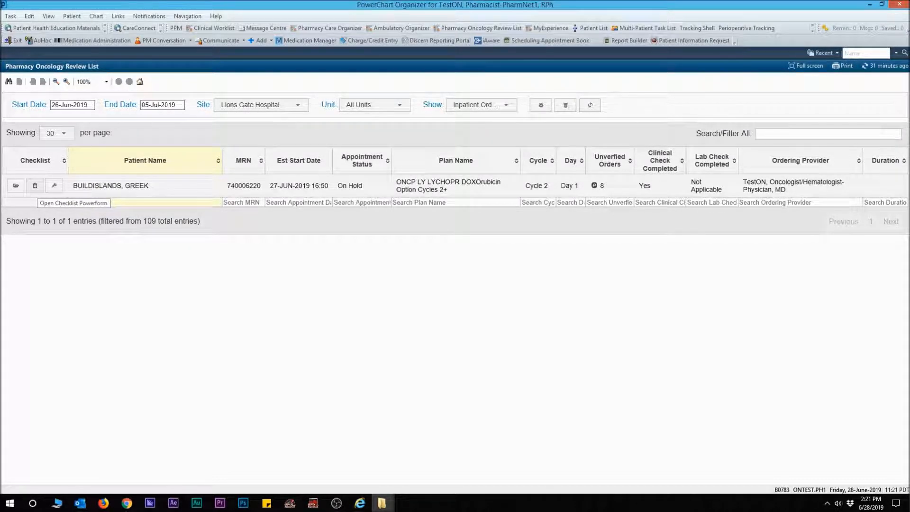
Reopen the patient's clinical check form, change Lab Check Completed to Yes and sign the form again
left_click(35, 185)
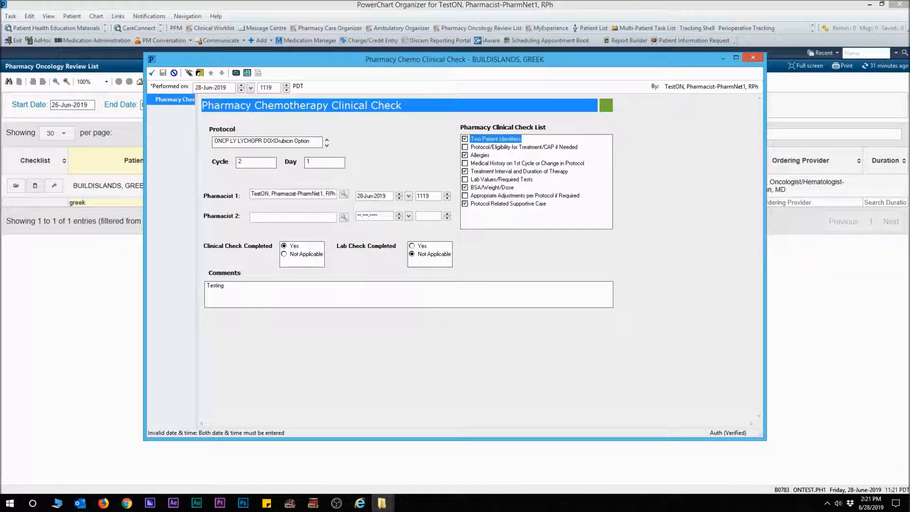
left_click(412, 246)
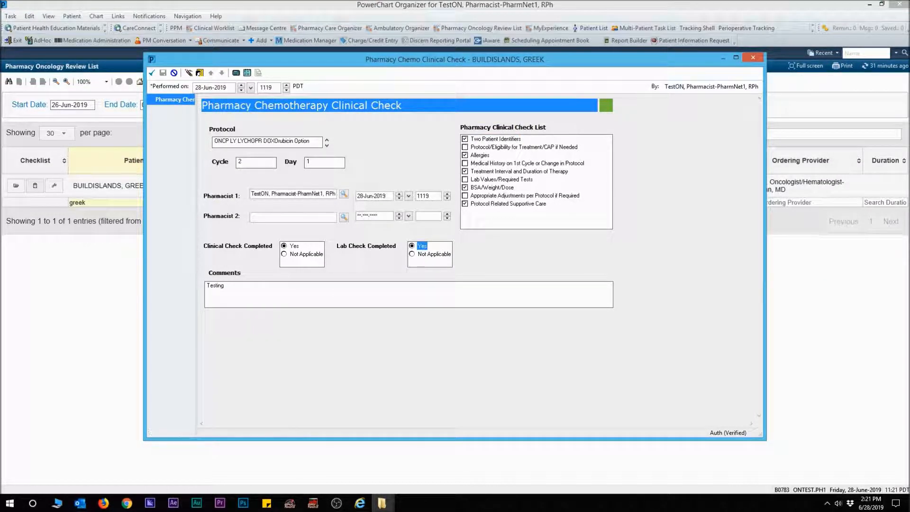
left_click(151, 73)
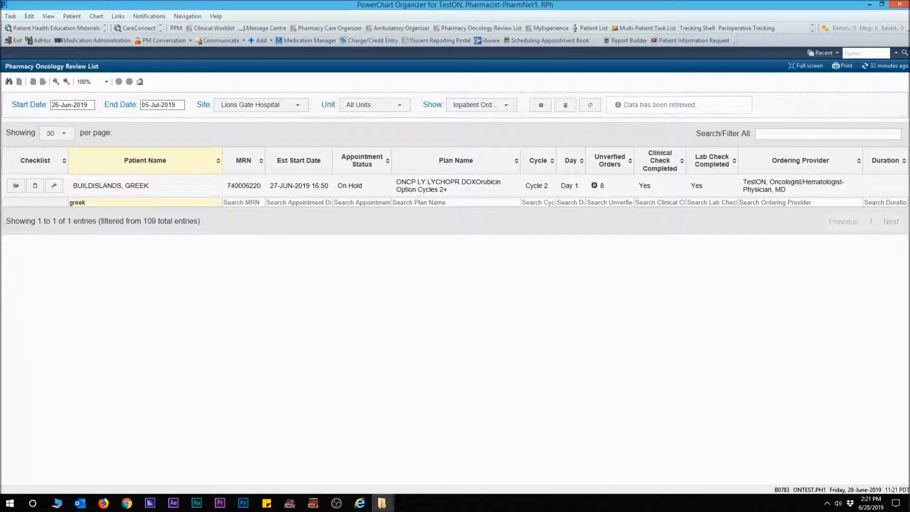
Find the patient by first name in the PPM LGH ALL queue, review the inpatient orders and open the pharmacy order profile
left_click(175, 28)
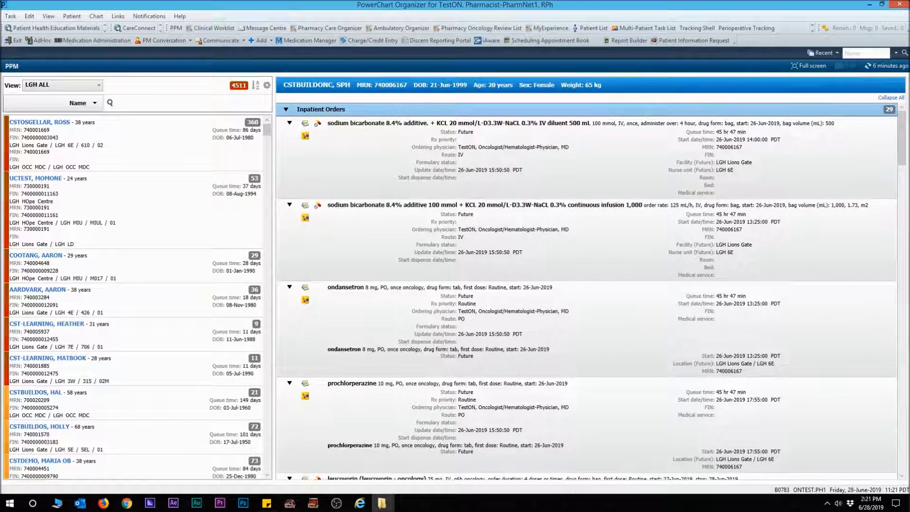
mouse_move(305, 205)
type("greek")
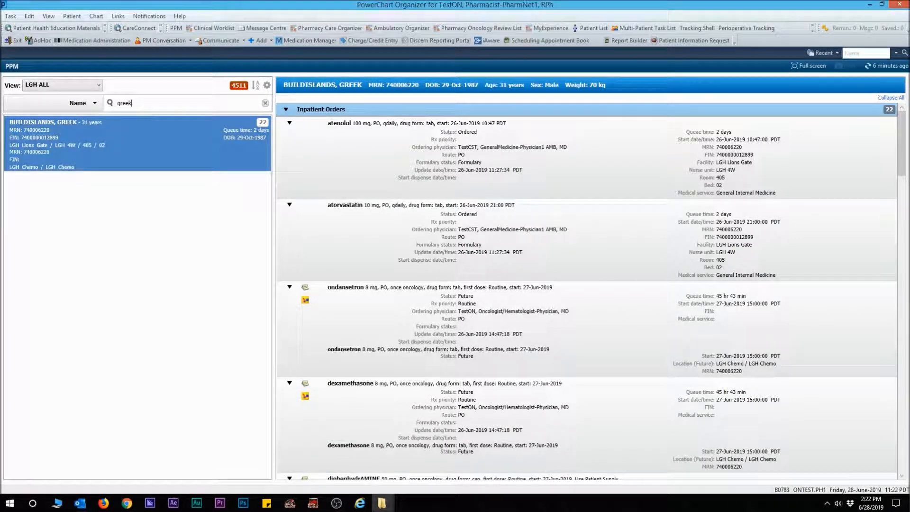
scroll(586, 291, "down", 20)
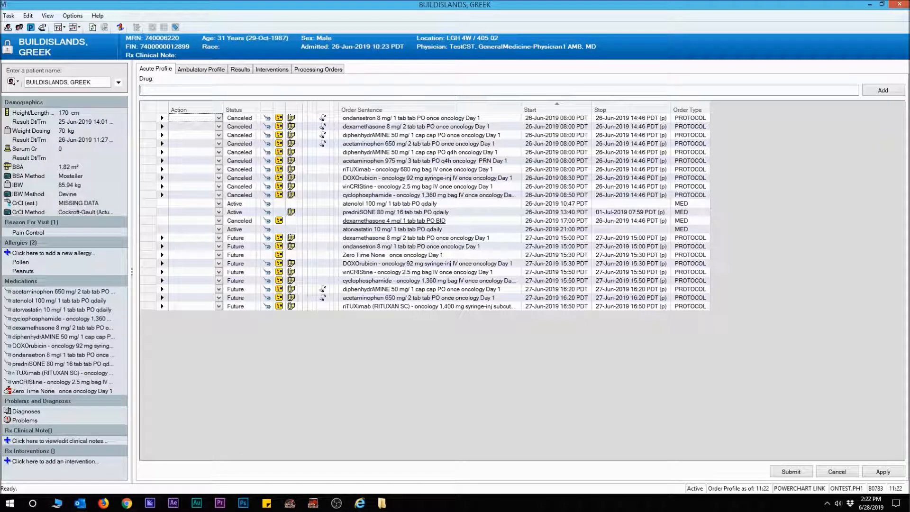
Assign the Verify action to the future Day 1 DOXOrubicin 92 mg, riTUXimab 1,400 mg and ondansetron 8 mg protocol orders
left_click(196, 263)
key("v")
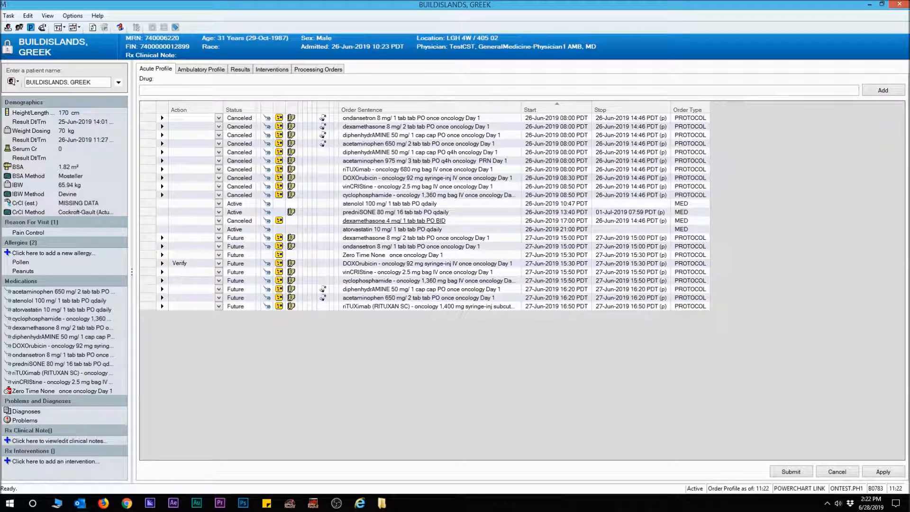
left_click(195, 306)
key("v")
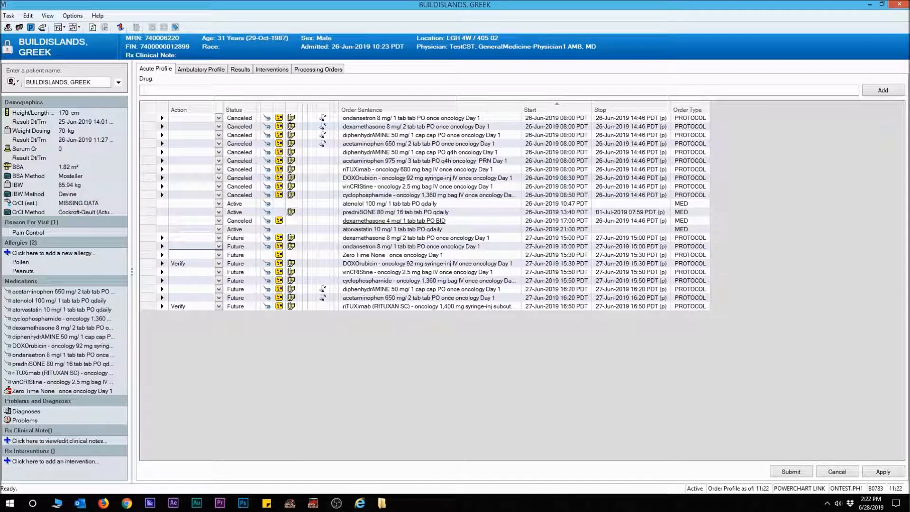
left_click(180, 246)
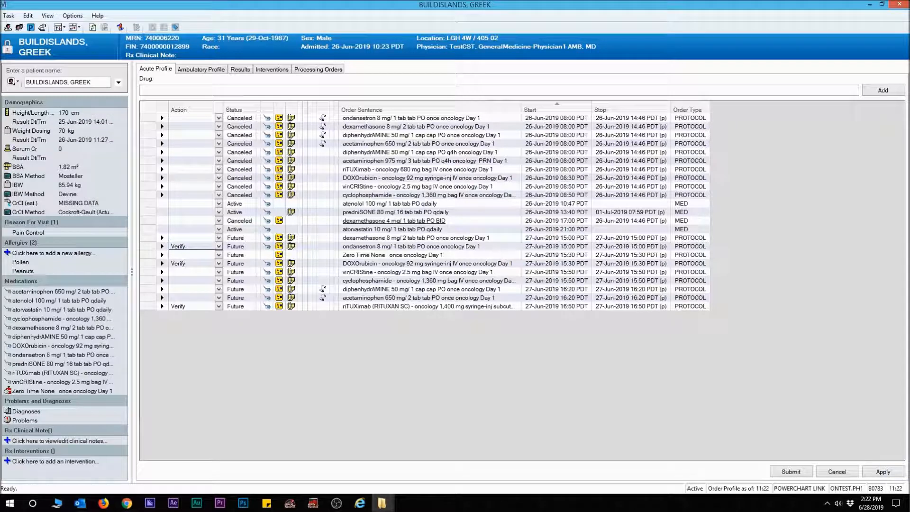
Submit the verifications, assign the future ondansetron order to the LGH Chemotherapy Clinic facility and accept its Verify Med Protocol Order details
key("alt")
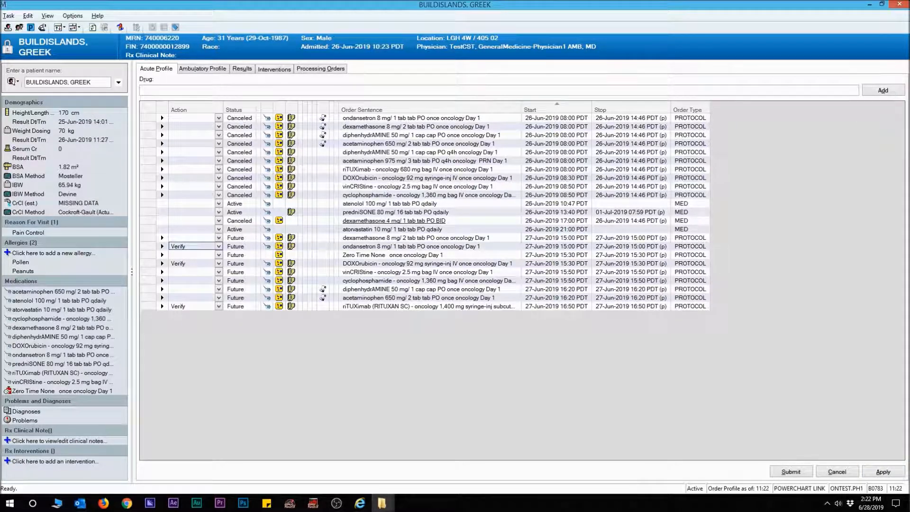
key("alt+s")
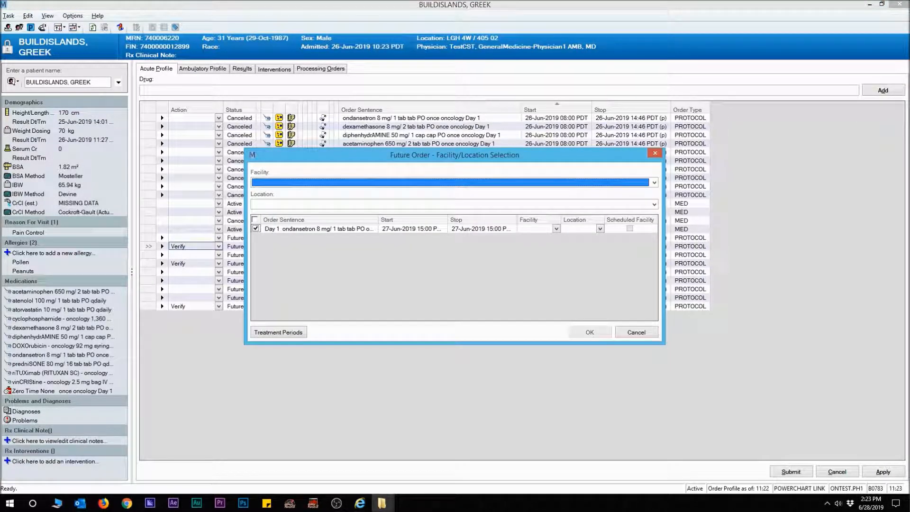
key("alt+Down")
type("l")
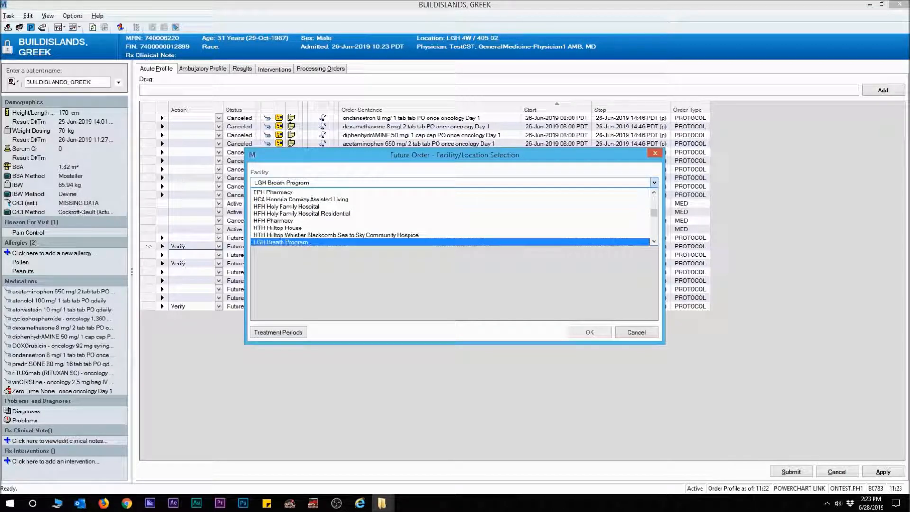
key("Down")
key("Down")
key("Down")
key("Down")
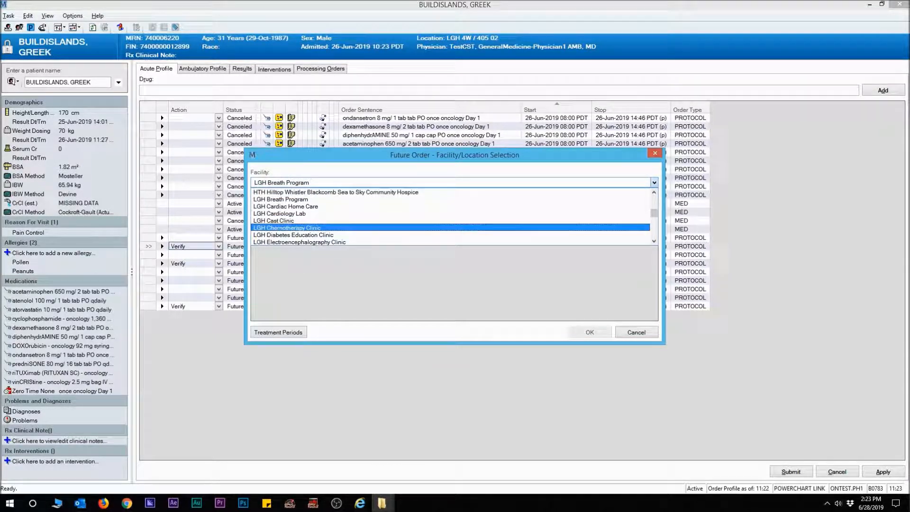
key("Return")
key("Return")
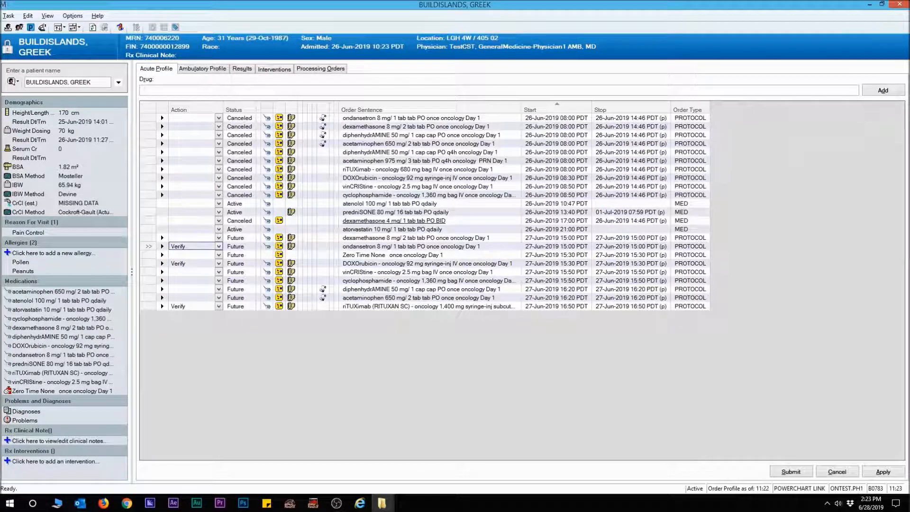
double_click(160, 243)
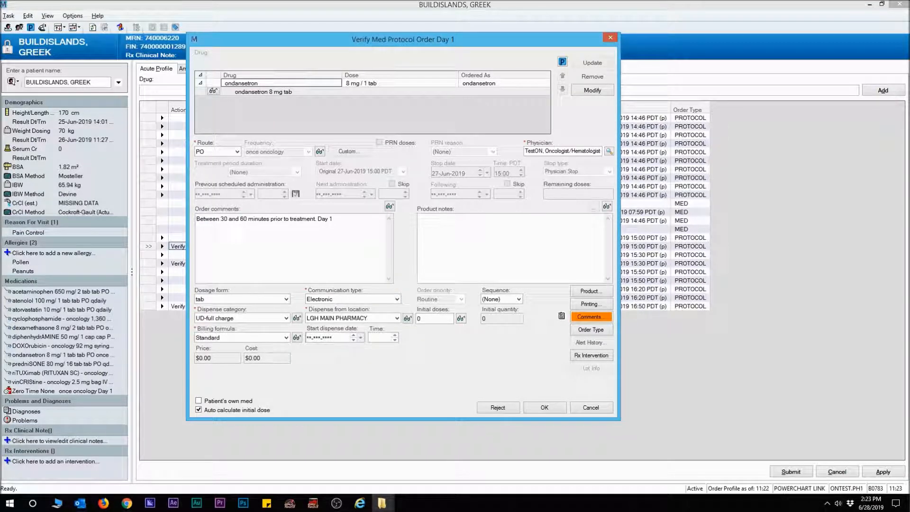
left_click(544, 407)
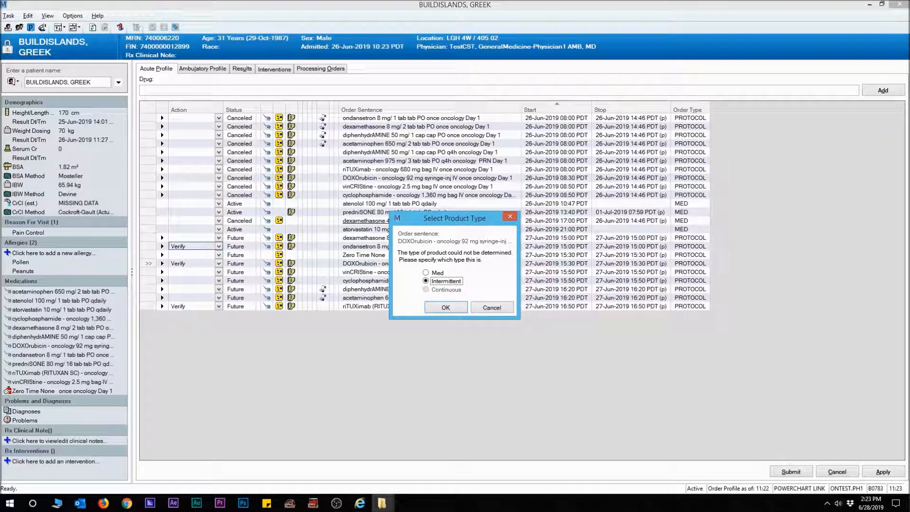
Set the DOXOrubicin order's product type to Intermittent and assign the DOXOrubicin 200 mg/100 mL inj product to it
key("Return")
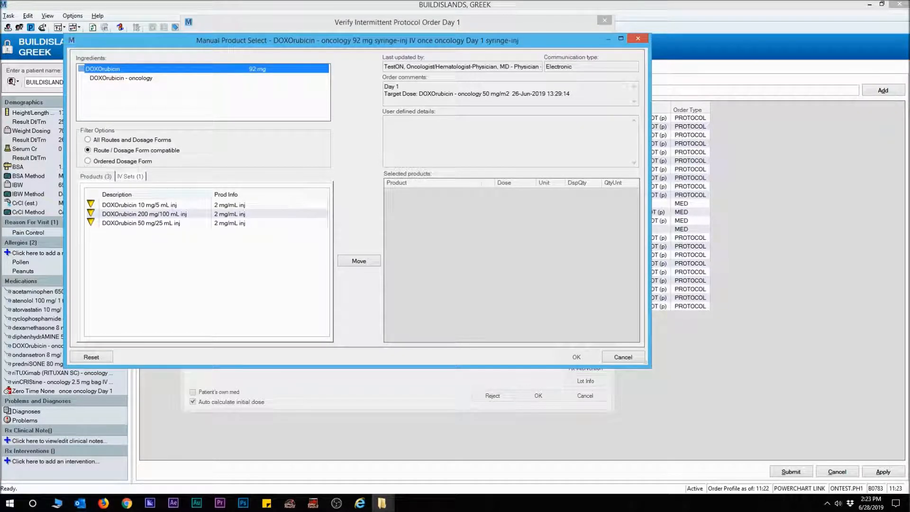
left_click(130, 176)
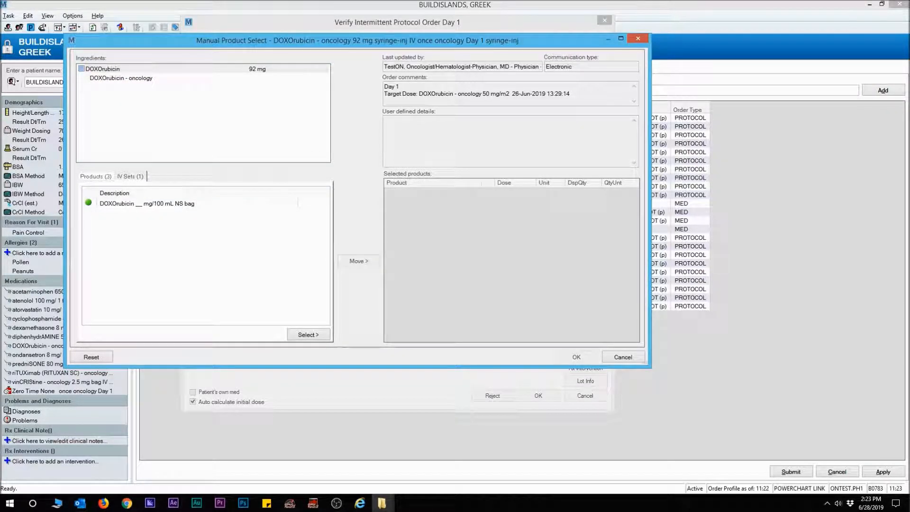
left_click(96, 176)
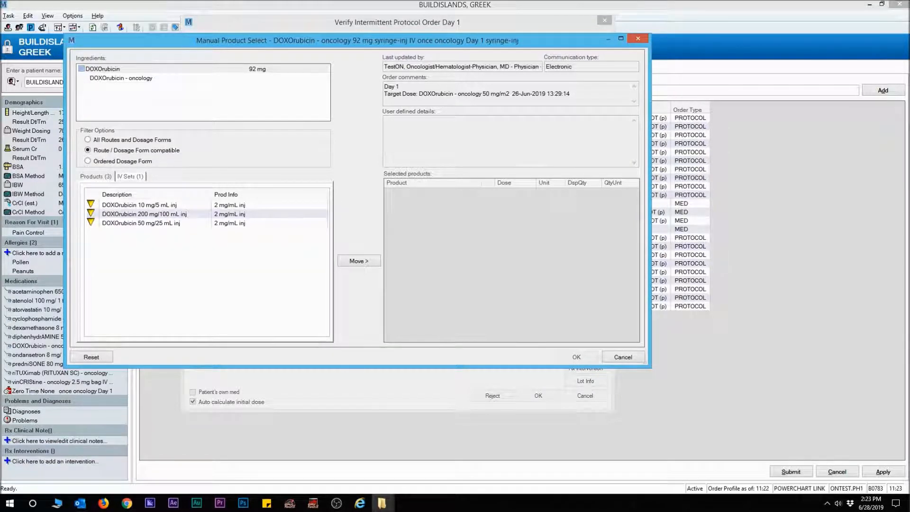
double_click(144, 213)
left_click(386, 283)
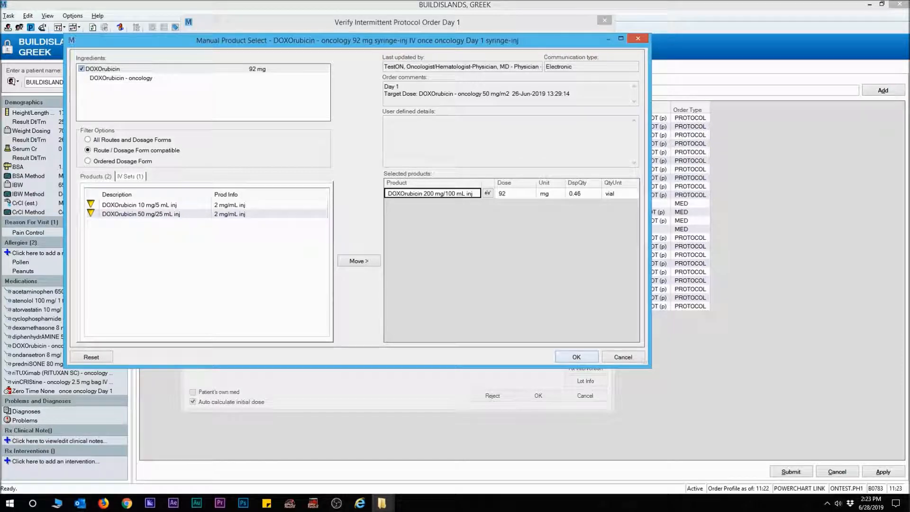
left_click(576, 357)
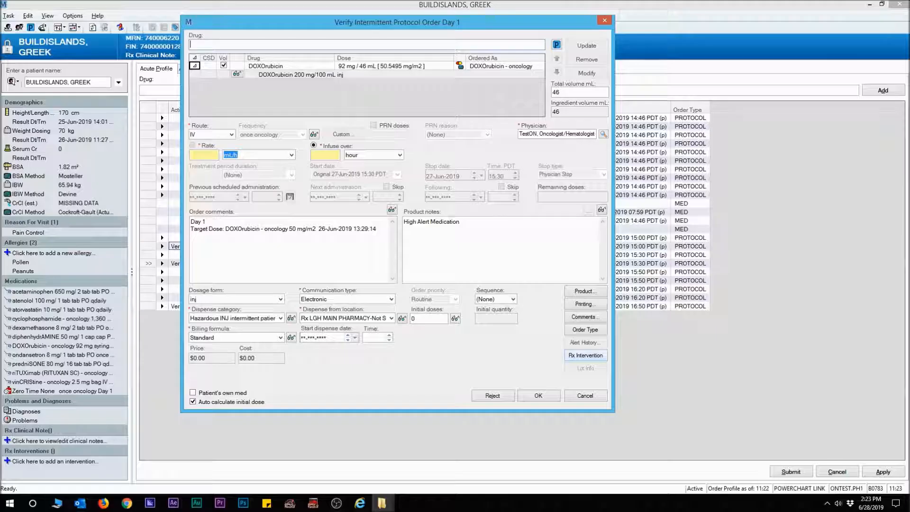
Set the DOXOrubicin order's infusion duration to 0 hours and accept its Verify Intermittent Protocol Order details
left_click(325, 155)
type("0")
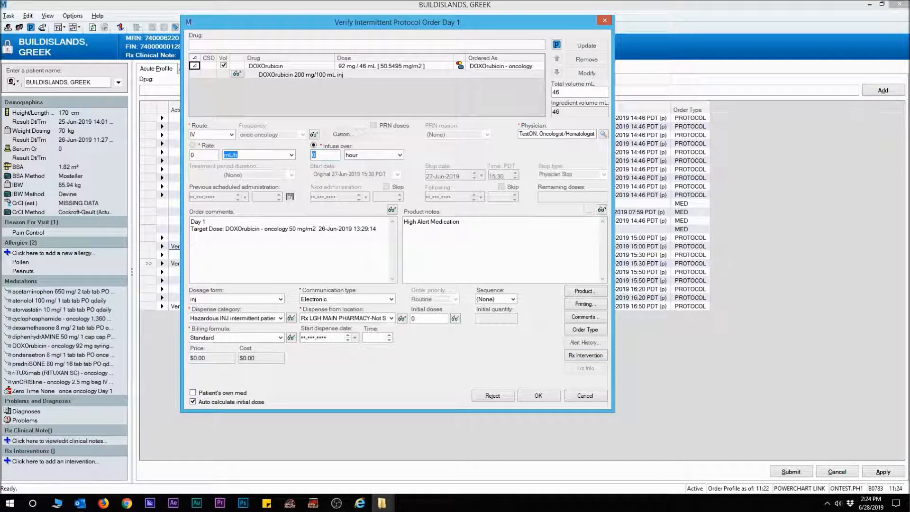
key("Return")
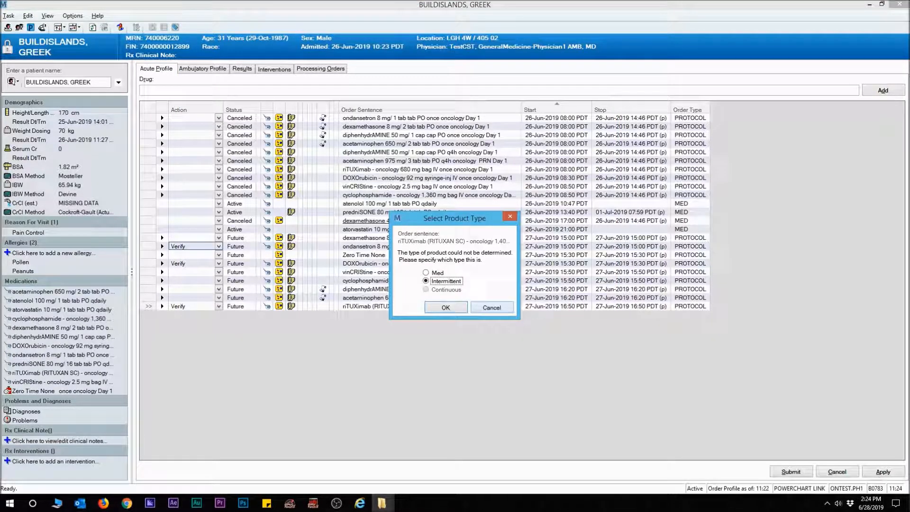
Verify the riTUXimab (RITUXAN SC) order as an Intermittent product, assigning the riTUXimab (RITUXAN SC) 1400 mg/11.7 mL inj product to it
key("Return")
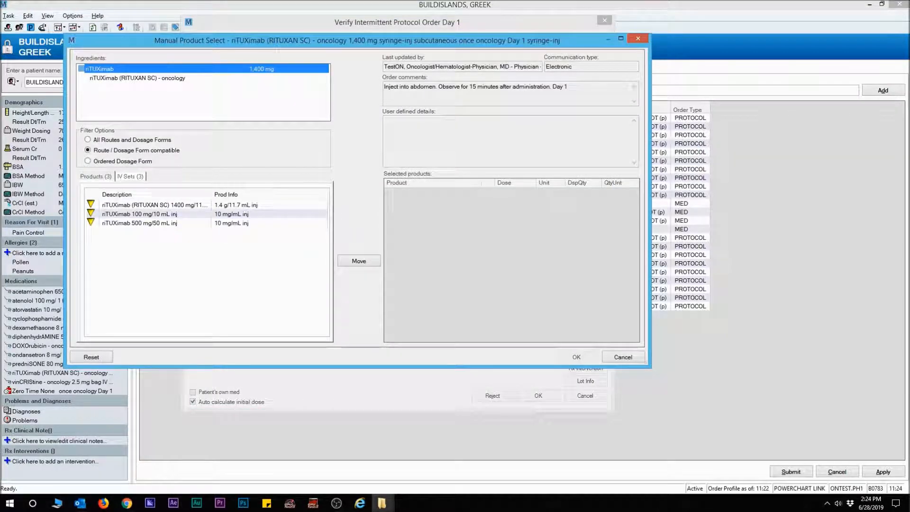
left_click(154, 205)
left_click(130, 176)
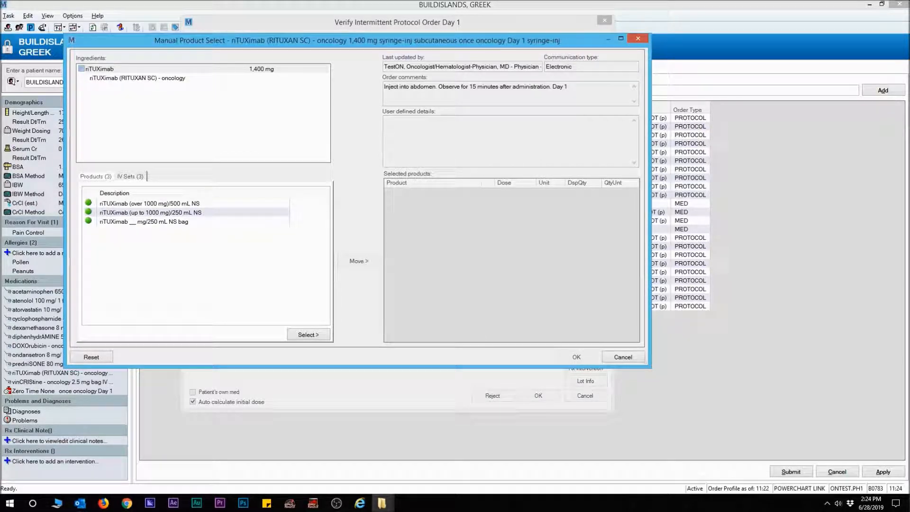
left_click(96, 177)
double_click(154, 205)
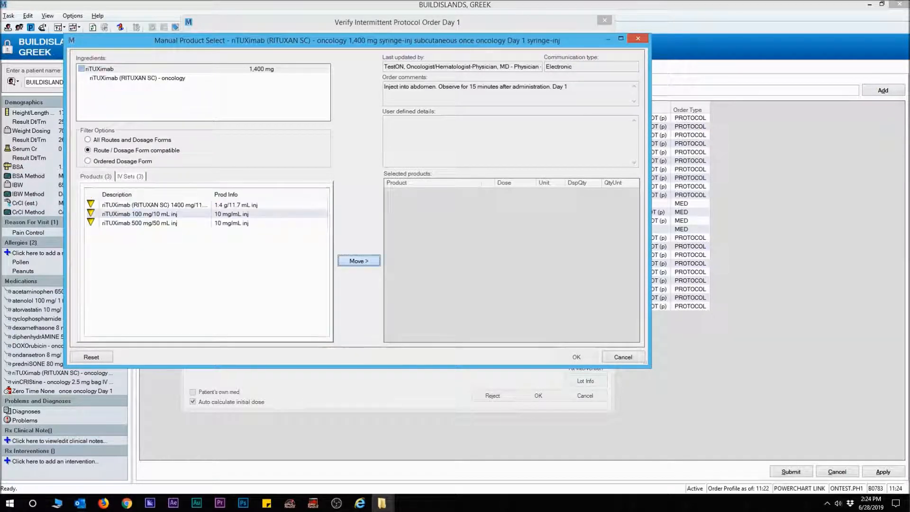
left_click(386, 283)
left_click(576, 356)
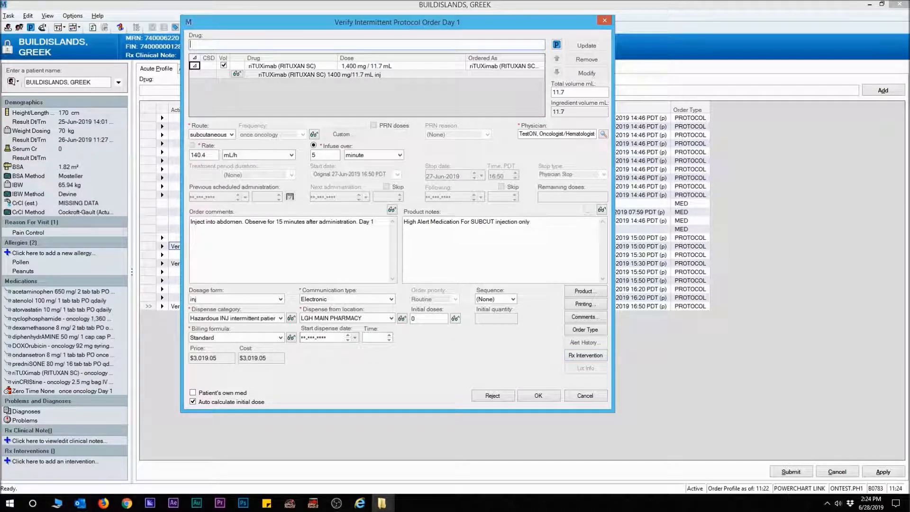
left_click(538, 395)
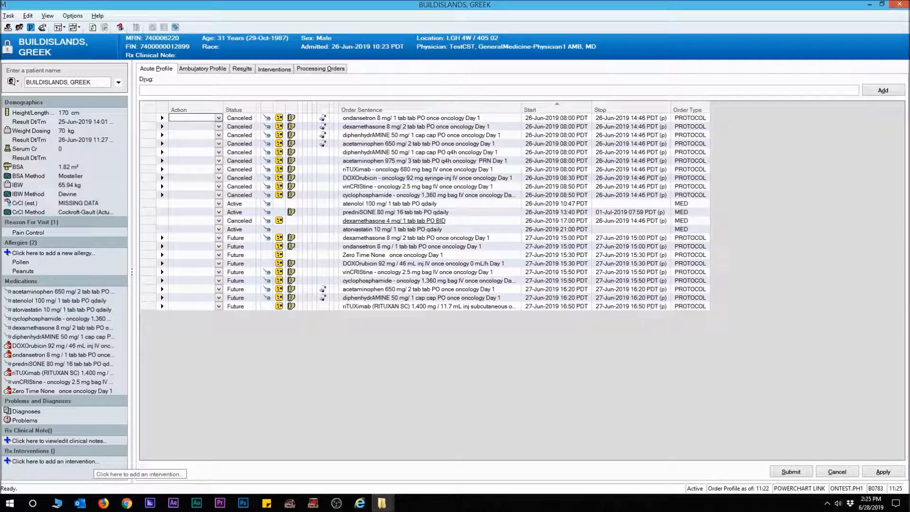
Add a pharmacy intervention for the patient and chart it with the Pharmacy Chemo Clinical Check form
left_click(71, 461)
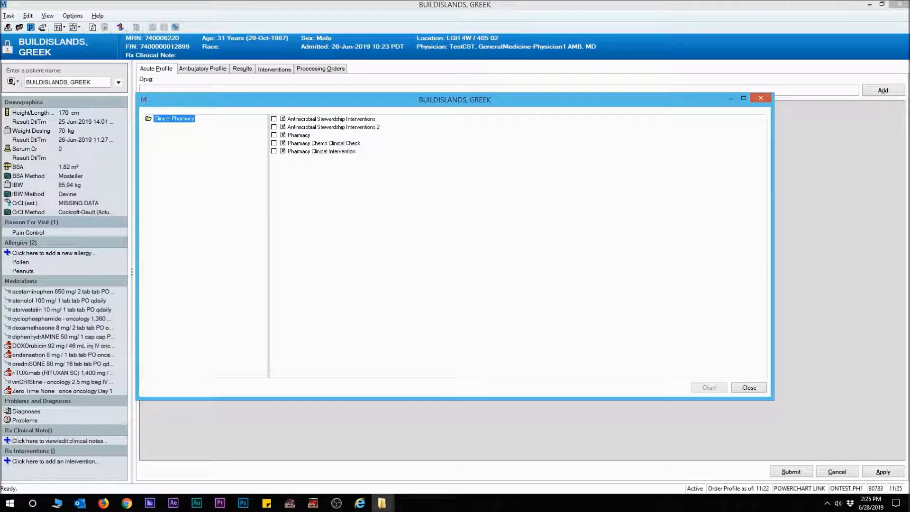
left_click(274, 143)
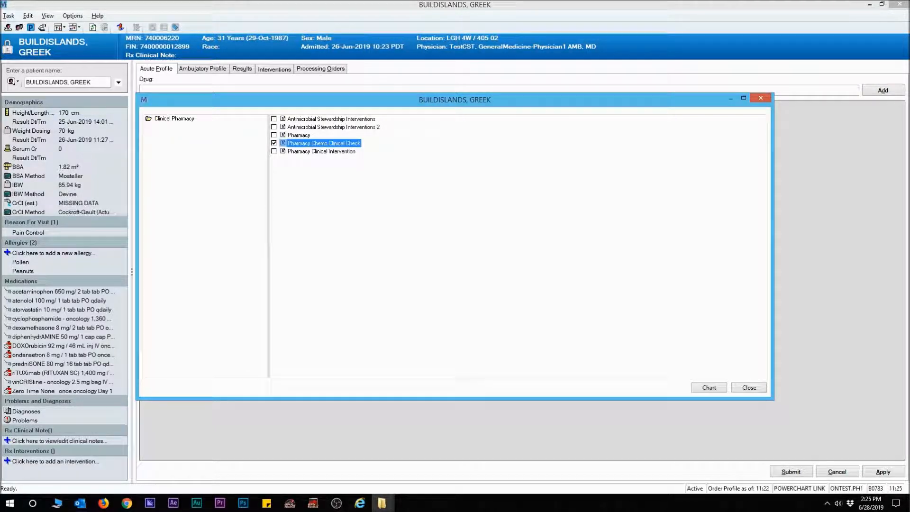
left_click(709, 388)
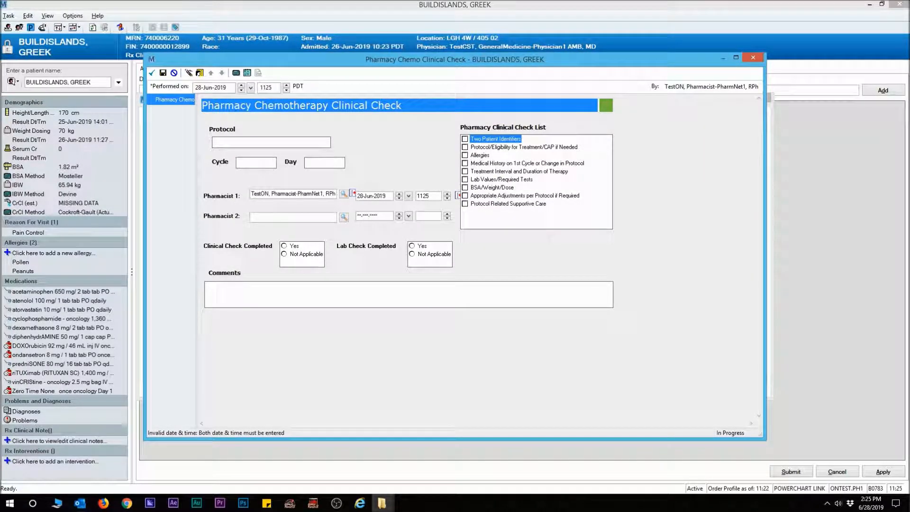
Enter Cycles 2+ as the protocol, 2 as the cycle and 1 as the day in the Pharmacy Chemotherapy Clinical Check form
left_click(271, 142)
type("Cycles 2+")
key("Tab")
type("11")
key("Tab")
key("shift+Tab")
type("2")
key("Tab")
type("1")
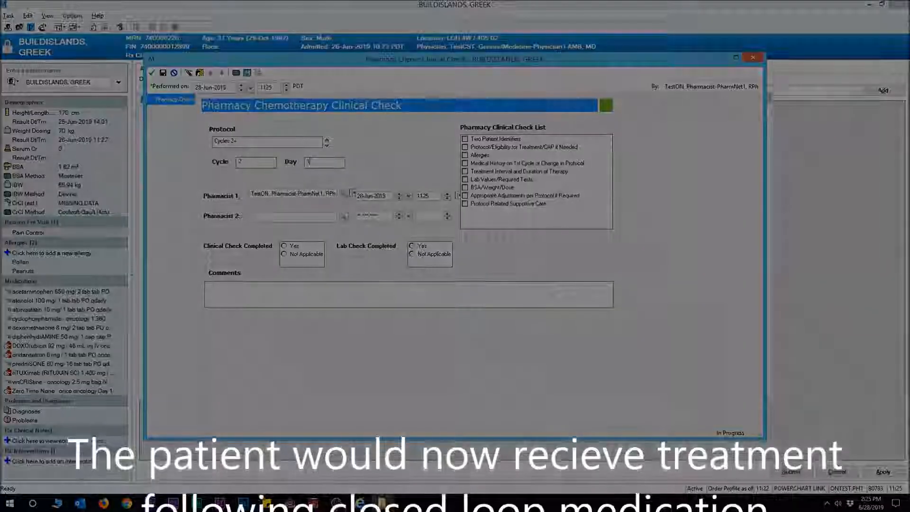